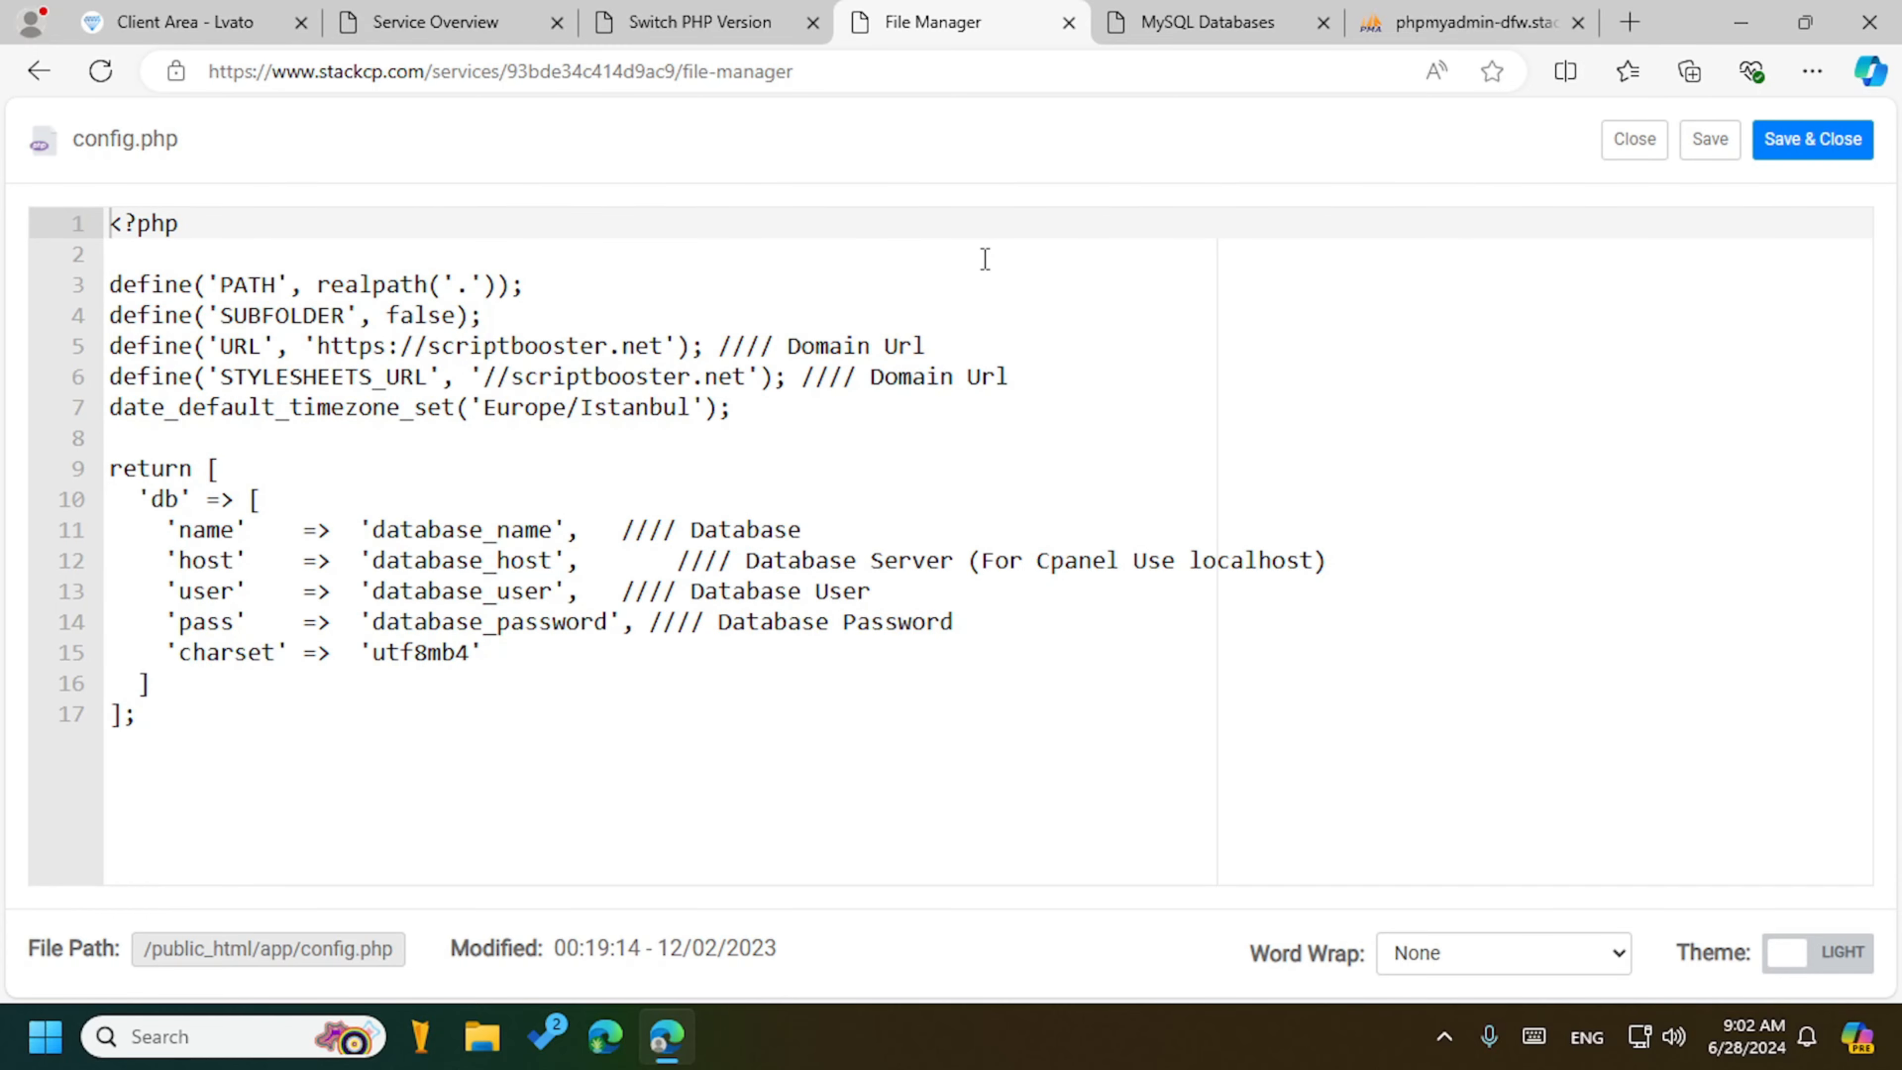
Step: Copy the domain name lovato.top from the hosting account's Service Overview page
{"action": "left_click", "coordinate": [479, 19]}
{"action": "scroll", "coordinate": [524, 262], "scroll_direction": "up", "scroll_amount": 10}
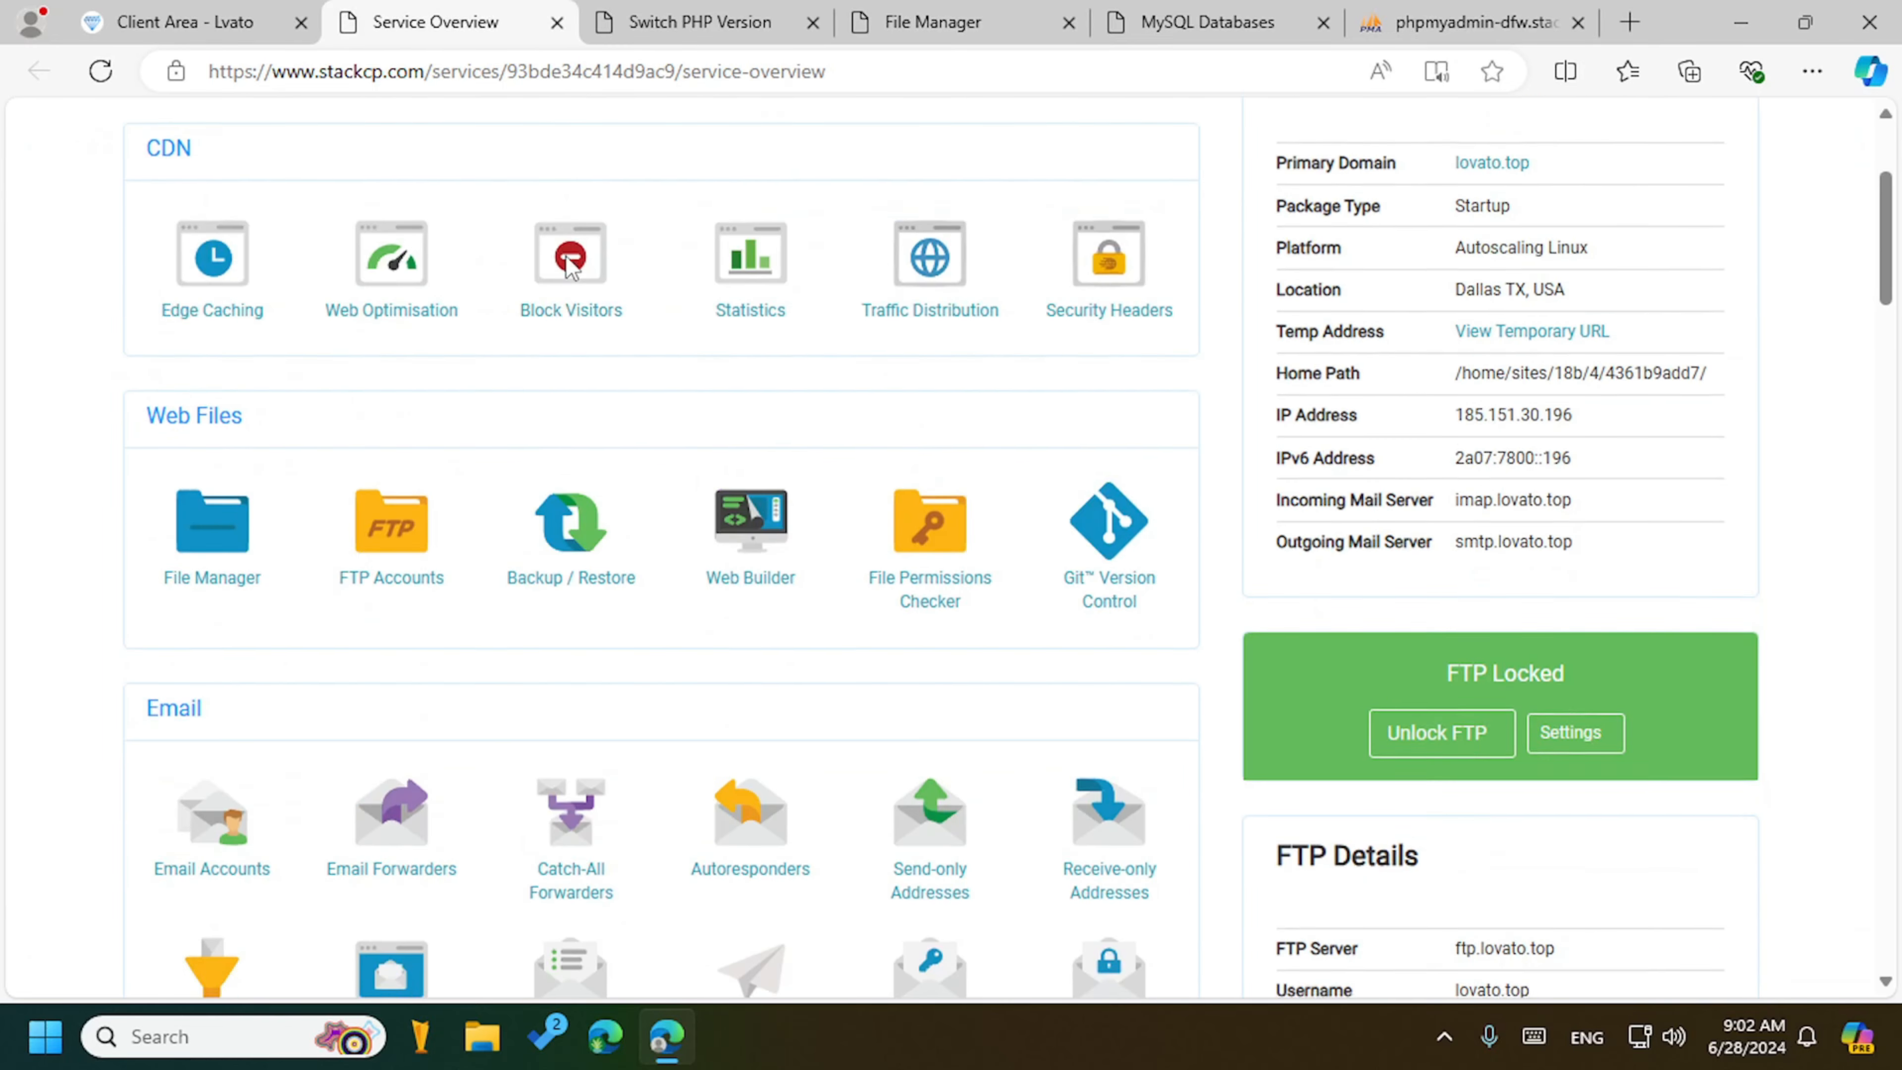
{"action": "double_click", "coordinate": [252, 279]}
{"action": "key", "text": "ctrl+c"}
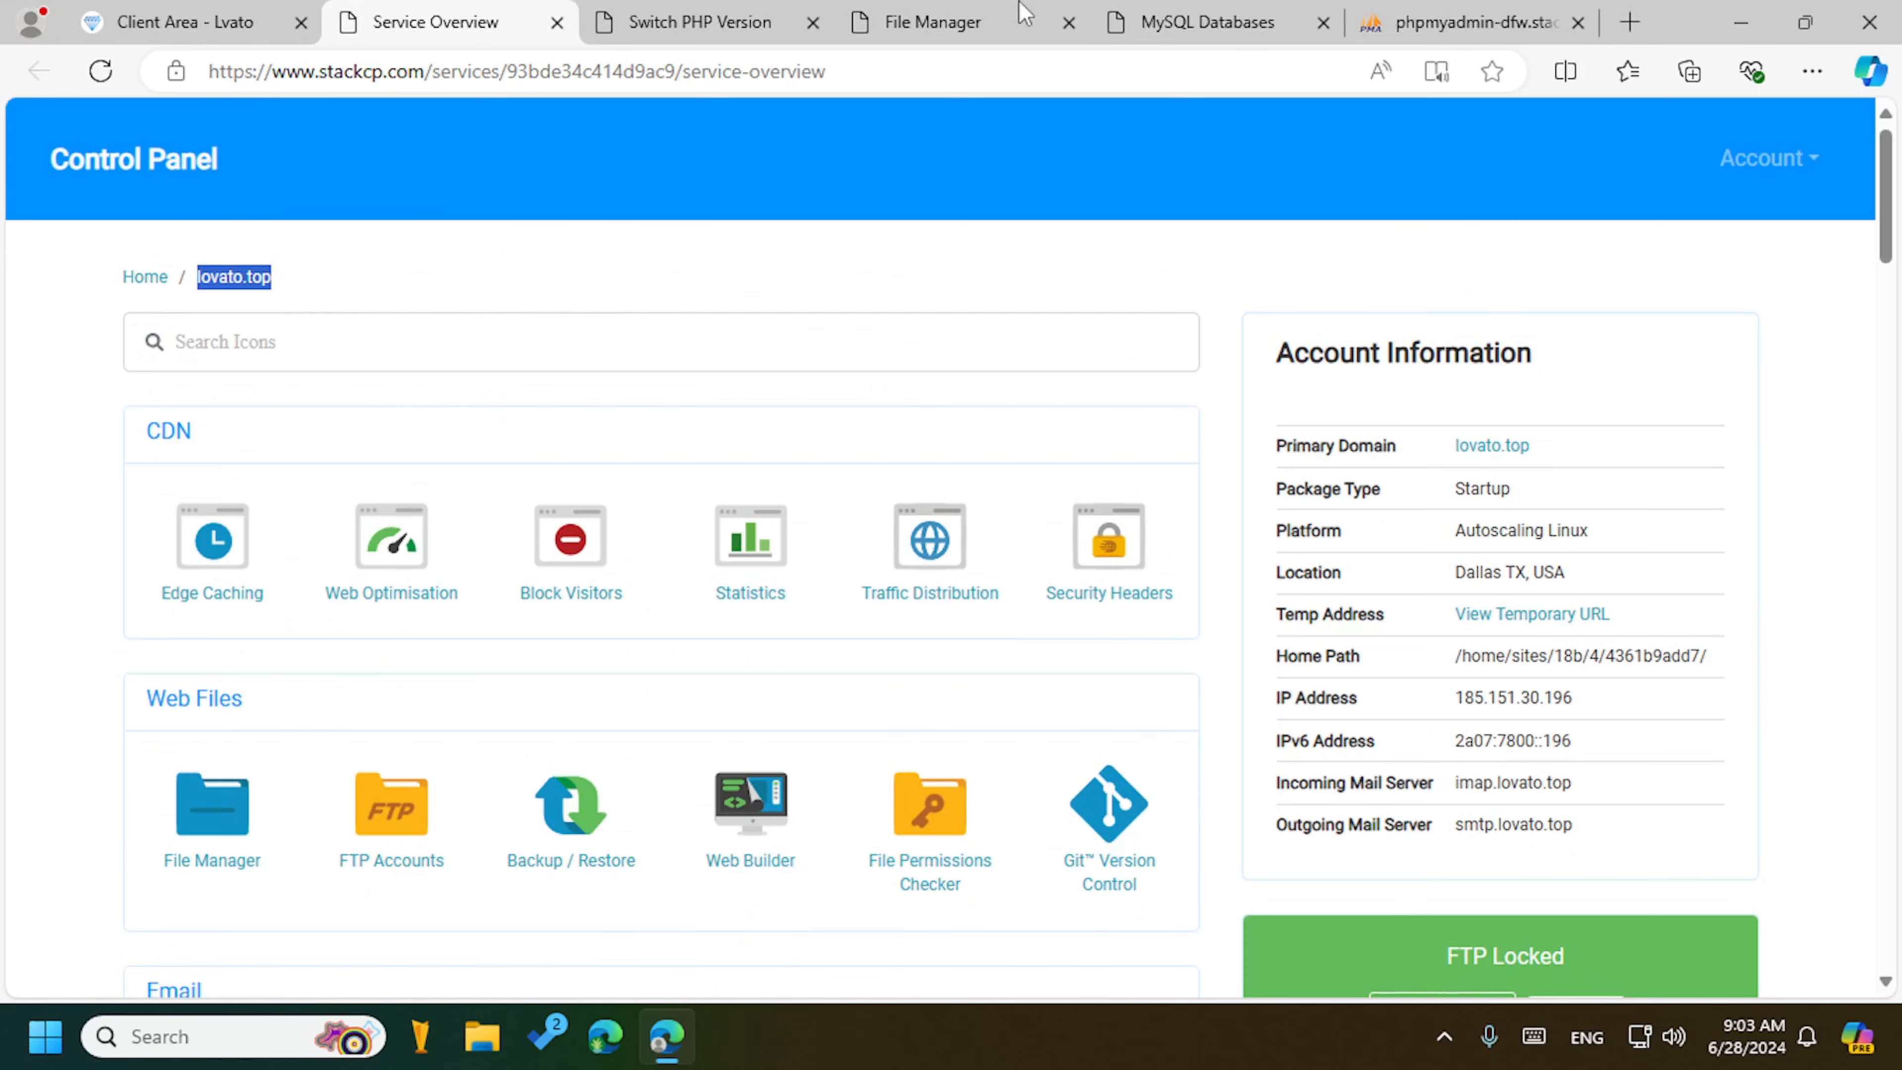
Step: Replace the domain in the URL definition of config.php with lovato.top, keeping the statement on one line
{"action": "left_click", "coordinate": [973, 15]}
{"action": "left_click_drag", "start_coordinate": [664, 346], "coordinate": [569, 348]}
{"action": "left_click", "coordinate": [470, 349]}
{"action": "left_click_drag", "start_coordinate": [429, 347], "coordinate": [667, 352]}
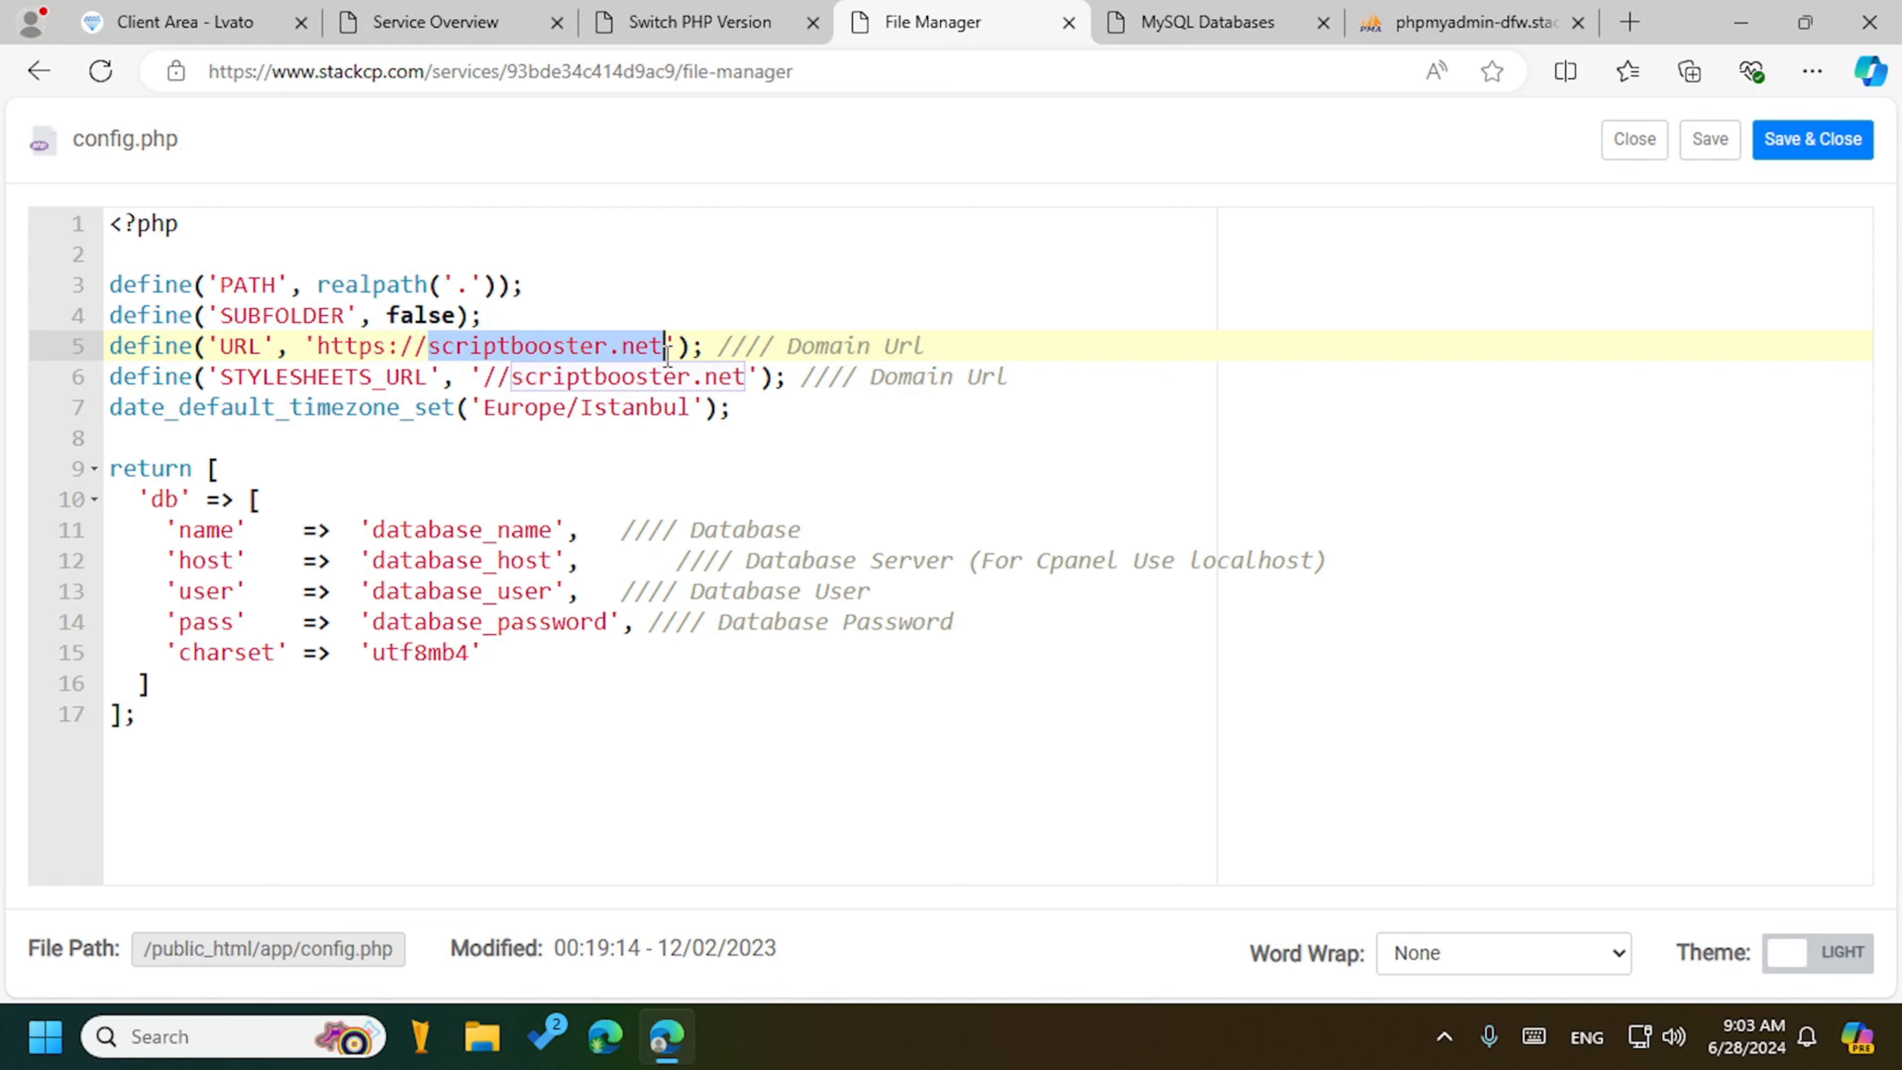
{"action": "key", "text": "ctrl+v"}
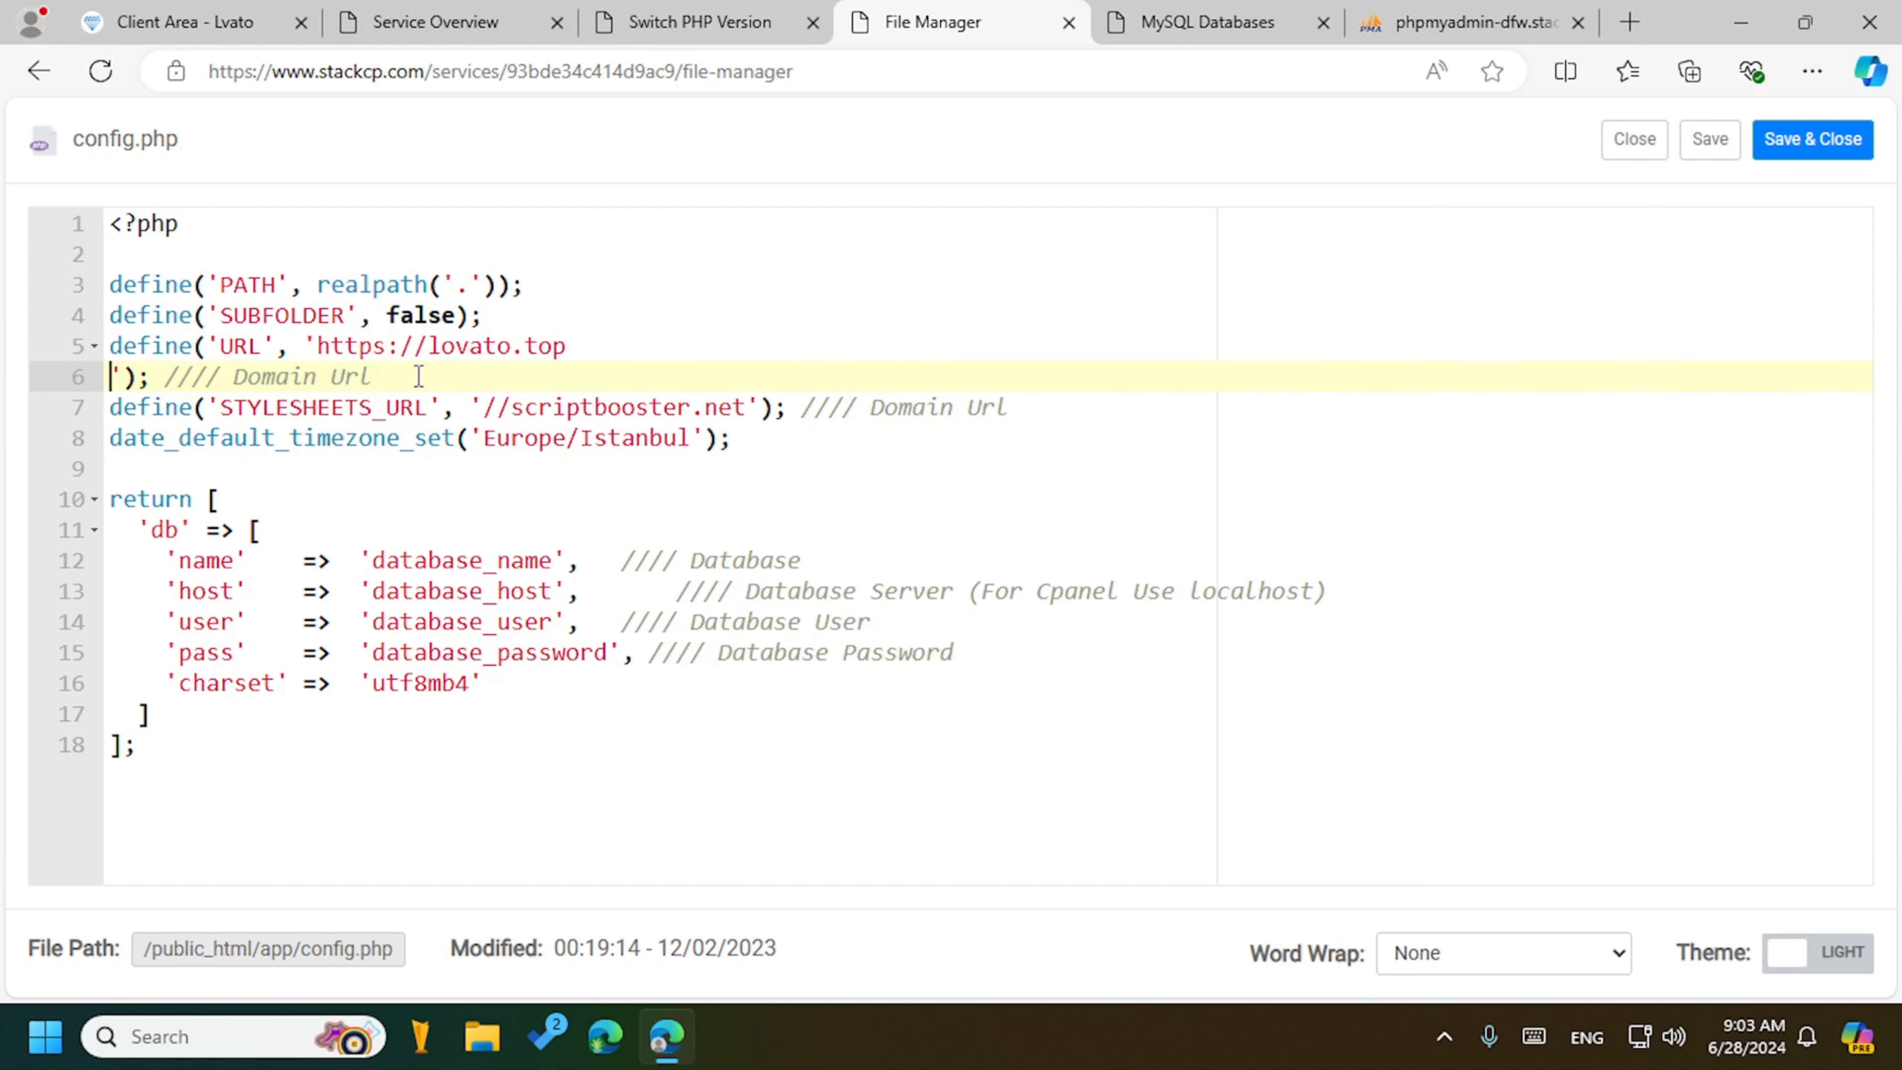
{"action": "key", "text": "BackSpace"}
Step: Replace the domain in the STYLESHEETS_URL definition with lovato.top and select the database name placeholder
{"action": "left_click_drag", "start_coordinate": [509, 380], "coordinate": [739, 375]}
{"action": "left_click", "coordinate": [750, 373]}
{"action": "key", "text": "ctrl+v"}
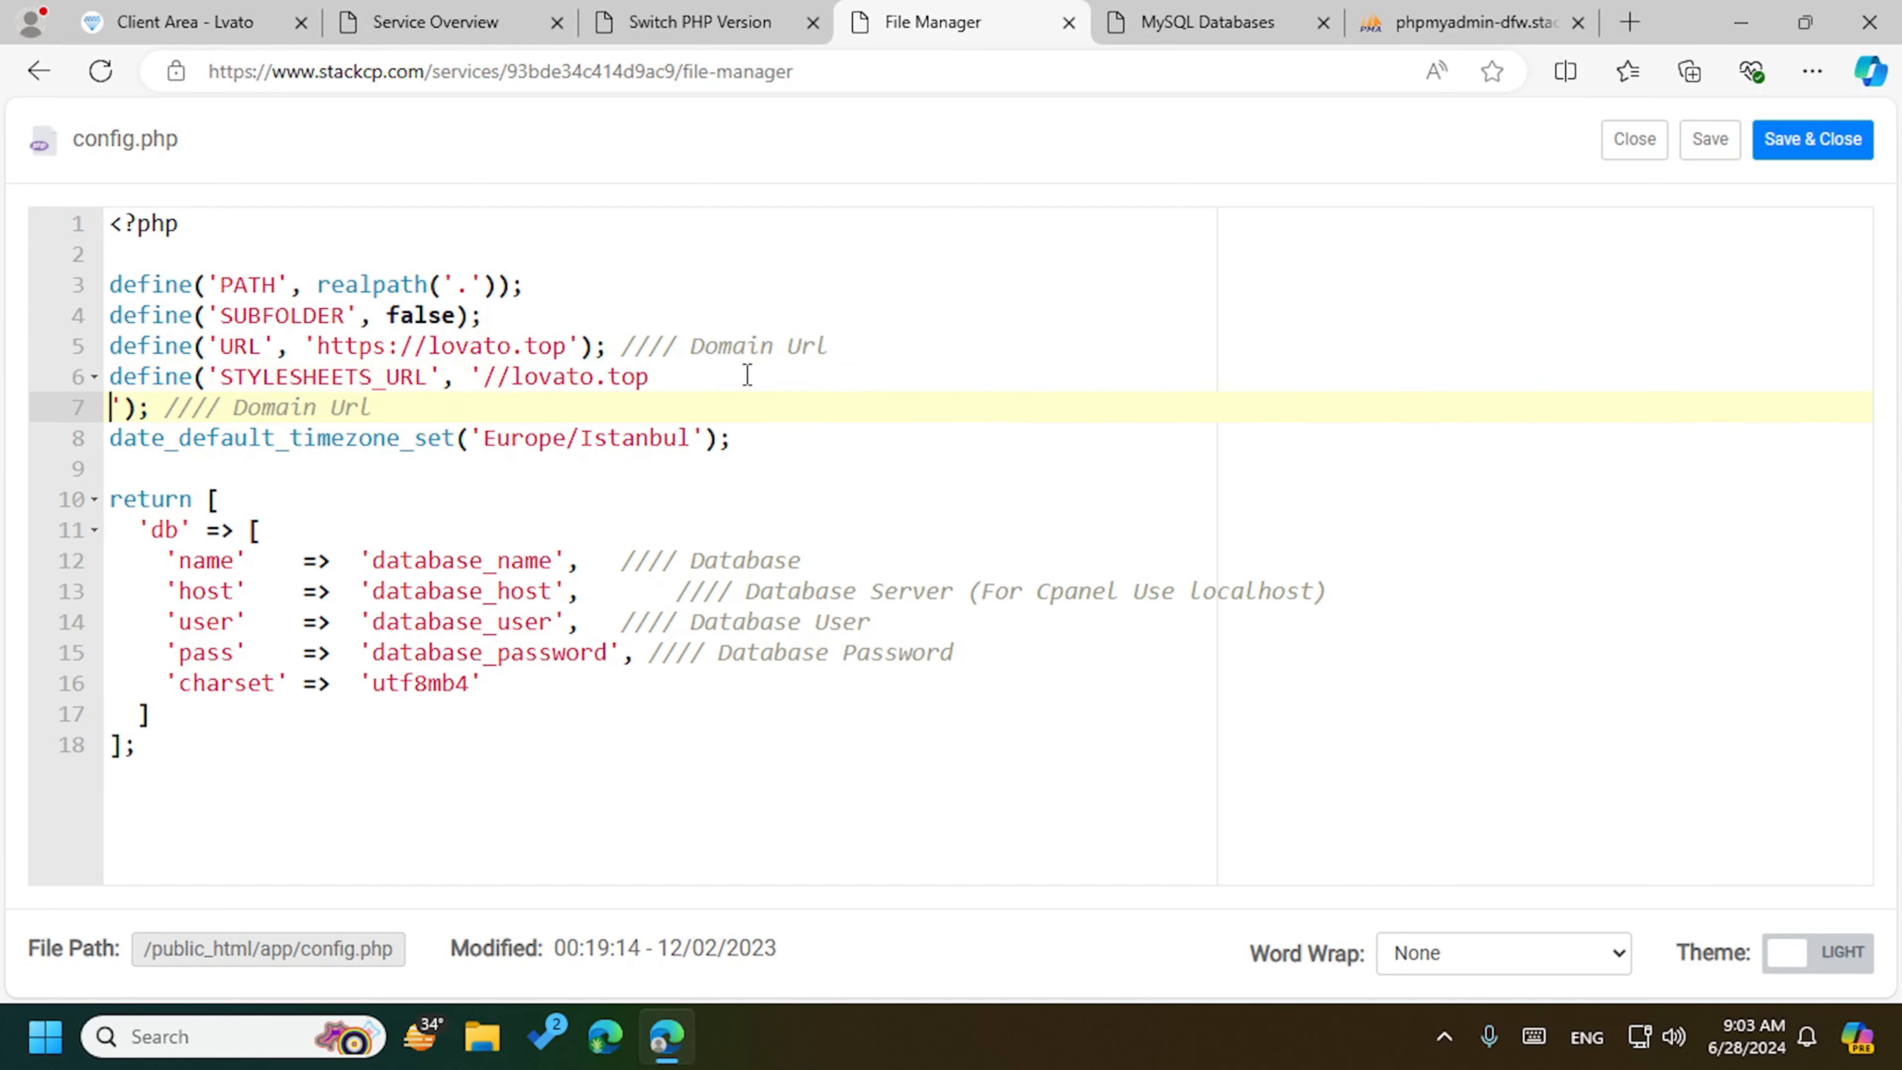
{"action": "key", "text": "BackSpace"}
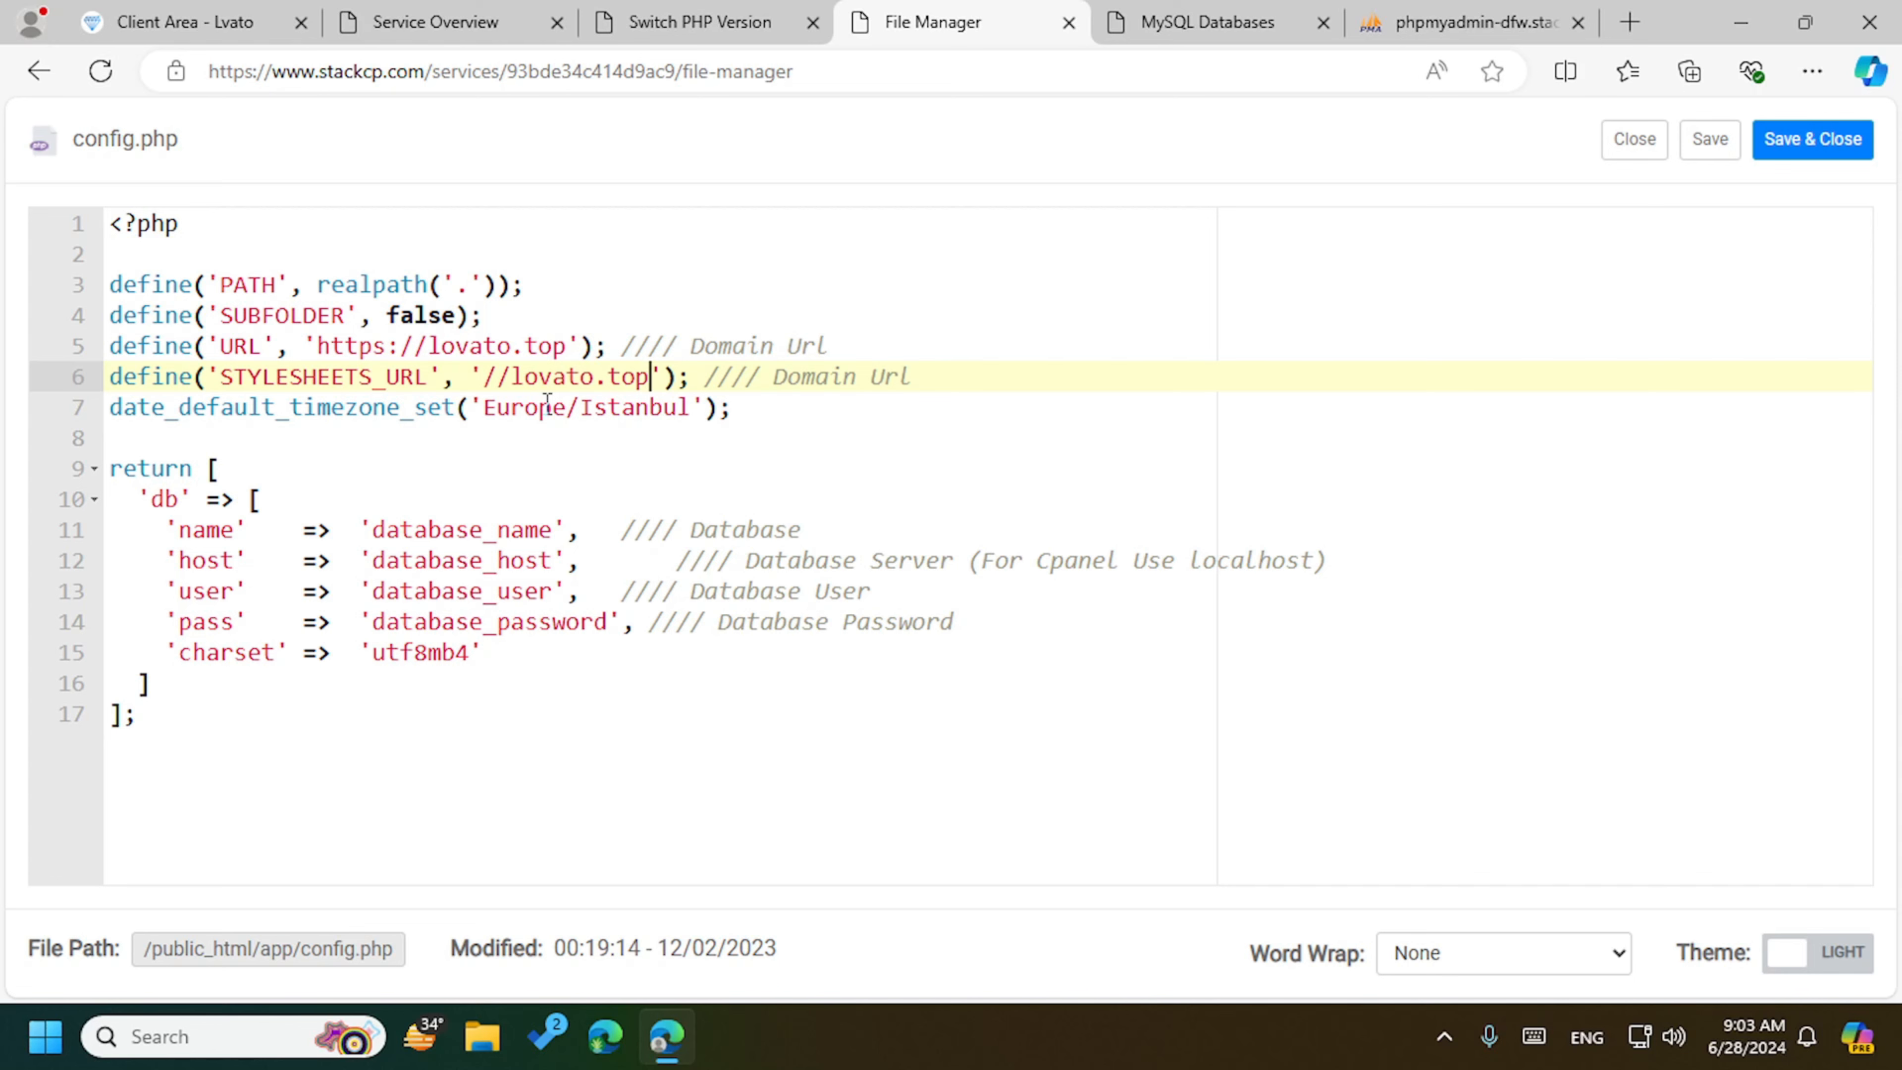
{"action": "double_click", "coordinate": [476, 526]}
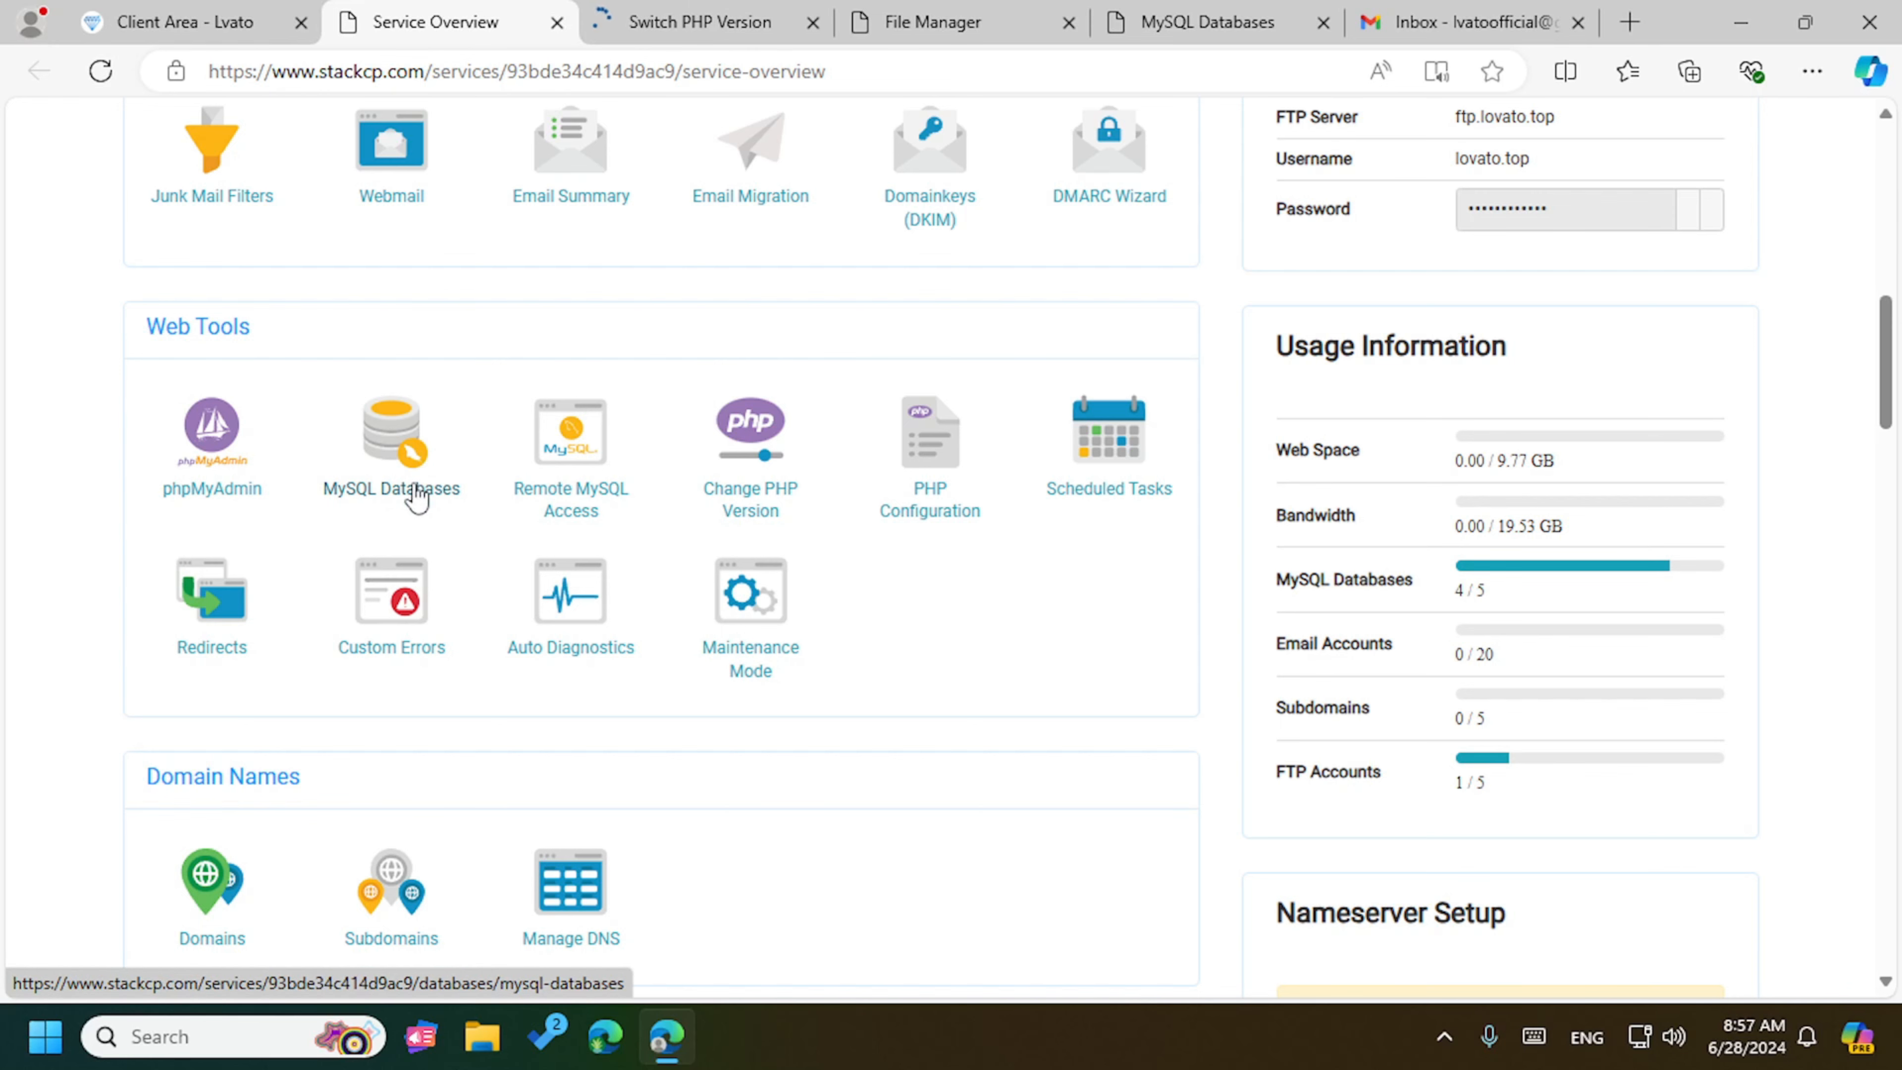
Step: Close the Gmail inbox page and check the MySQL Databases and Switch PHP Version pages
{"action": "left_click", "coordinate": [1301, 11]}
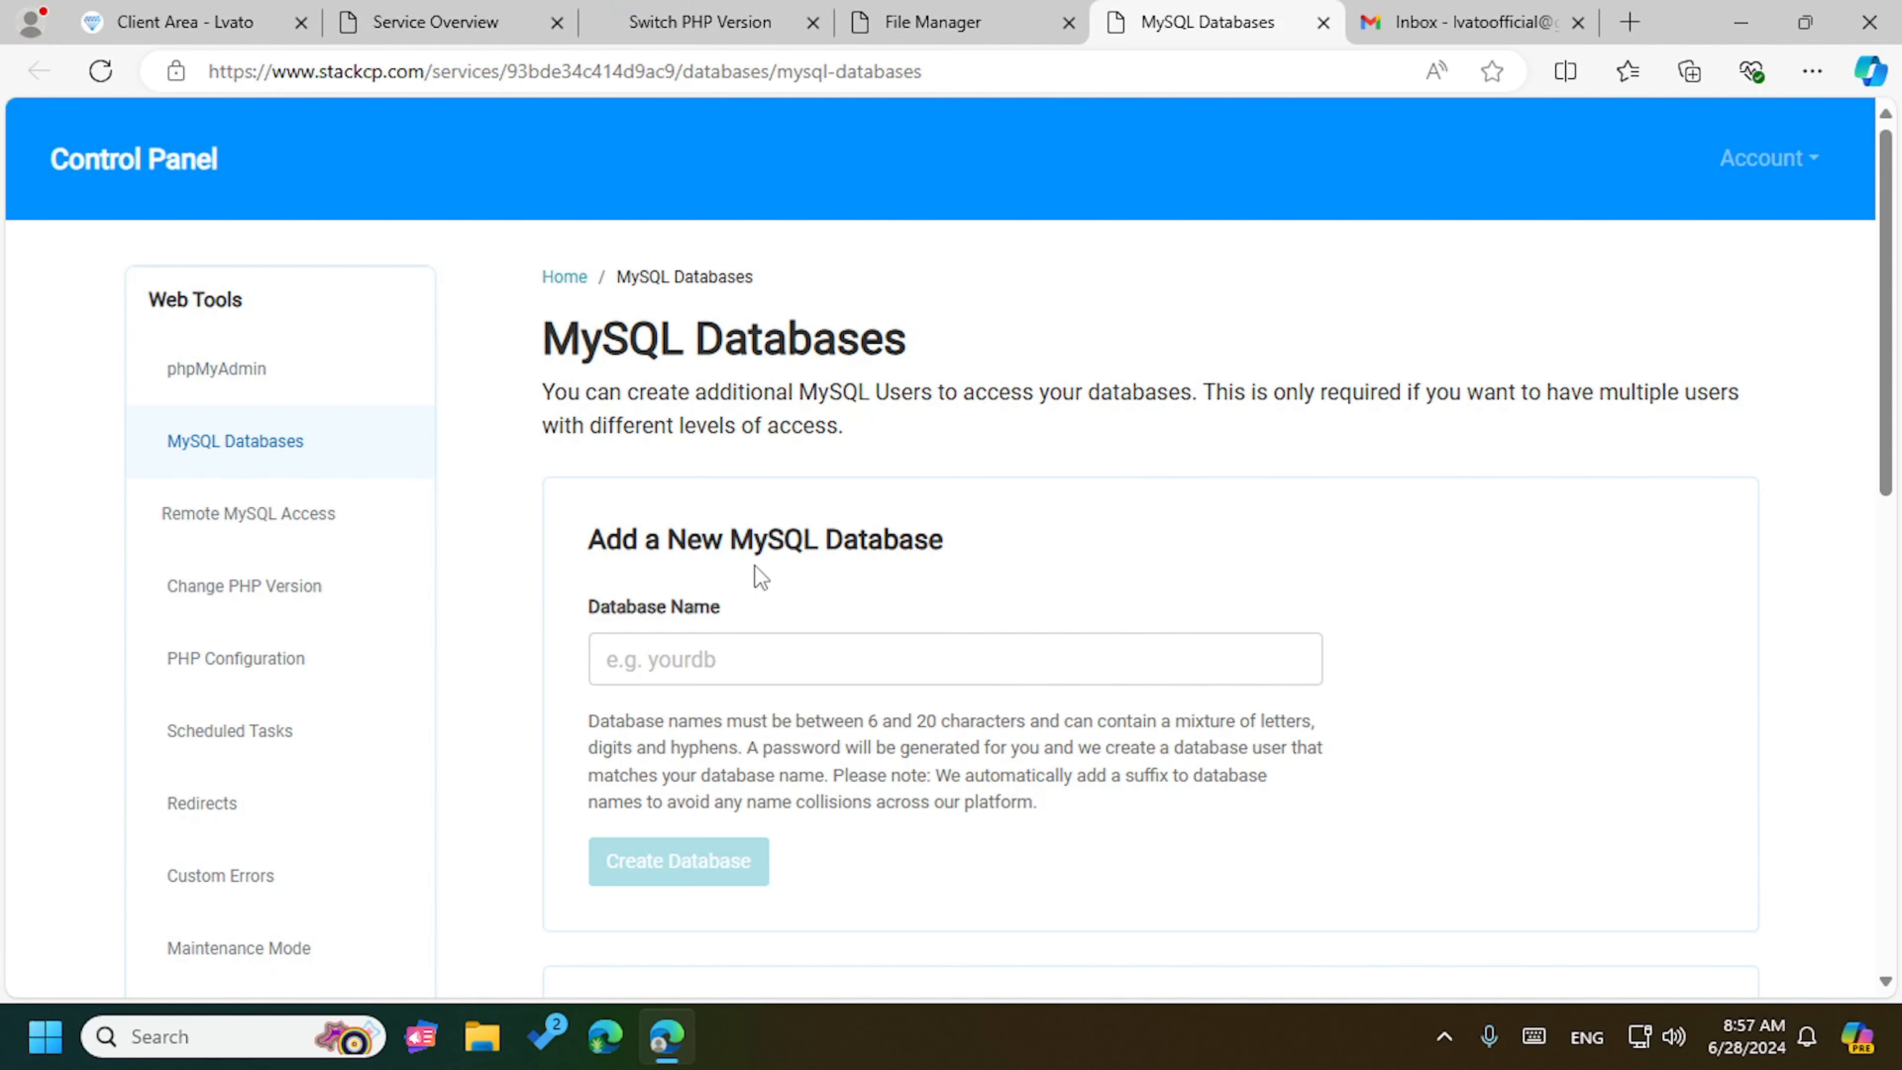
{"action": "left_click", "coordinate": [1578, 22]}
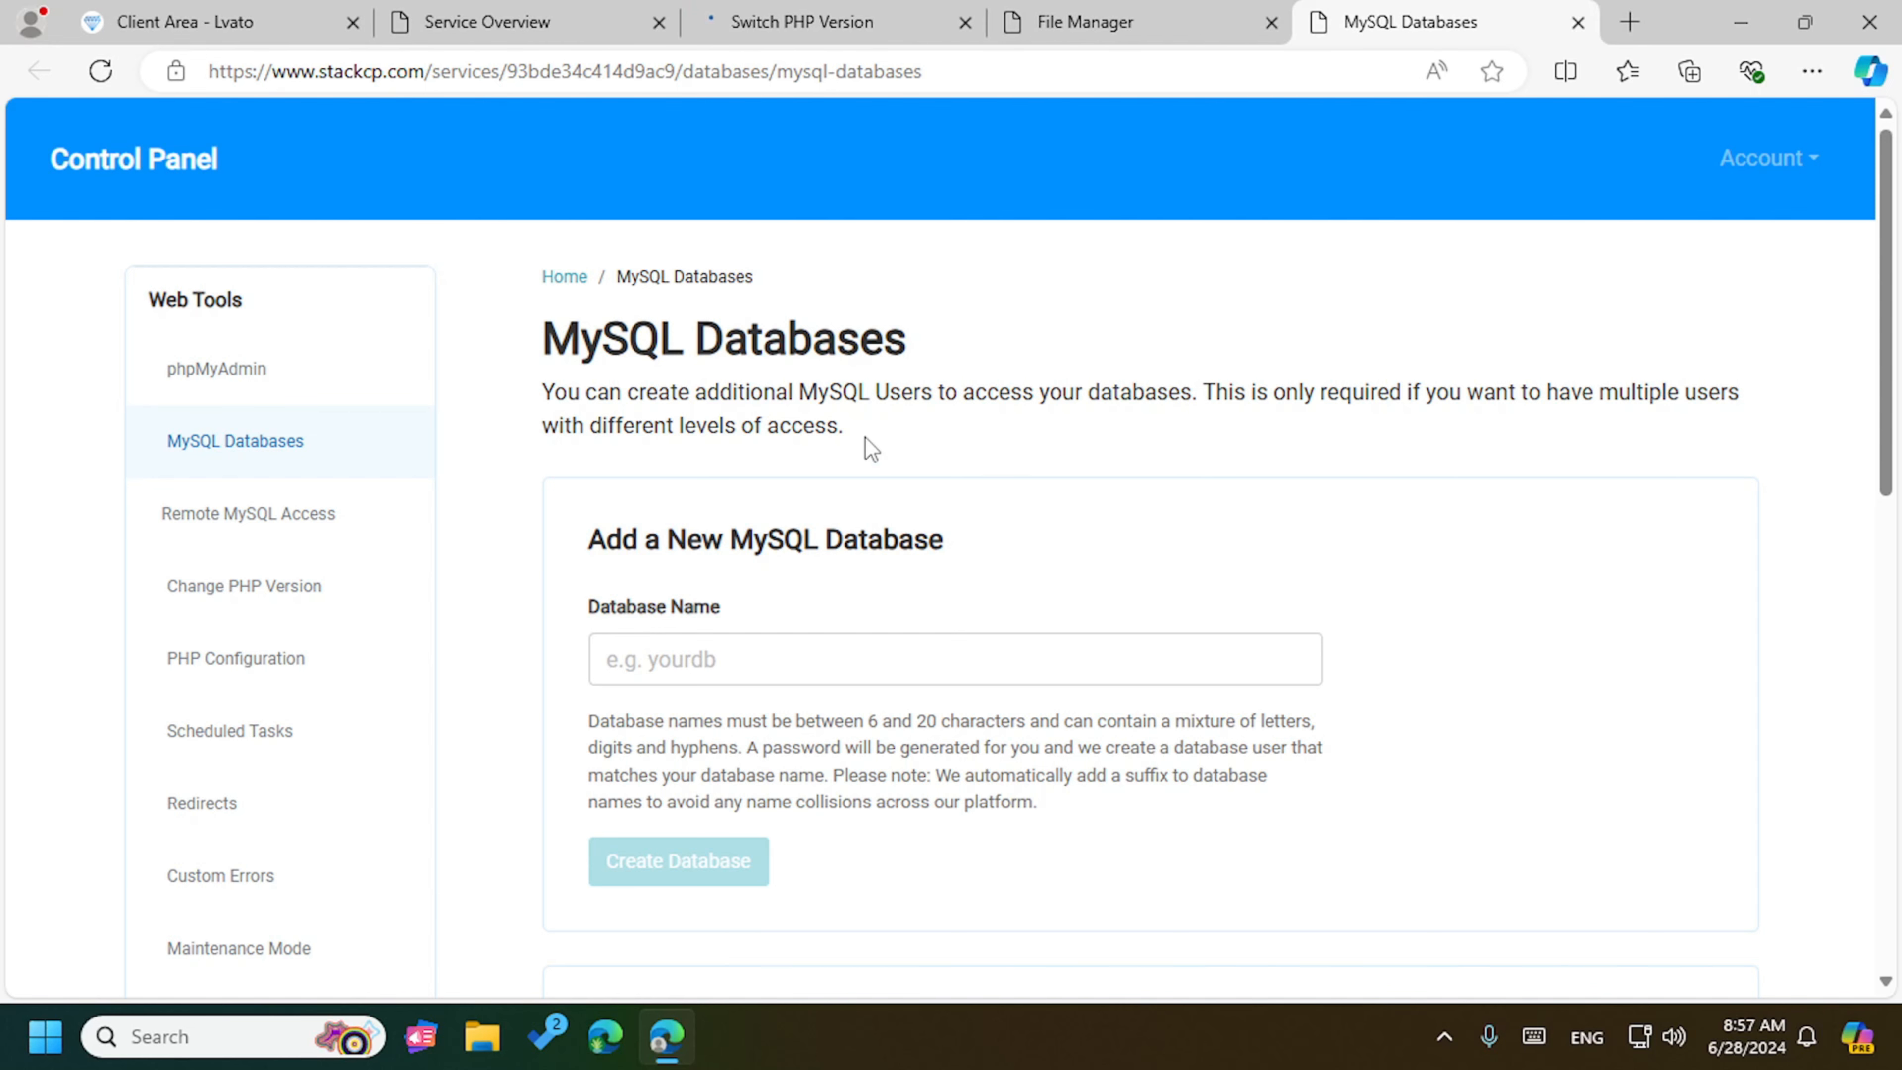
{"action": "left_click", "coordinate": [759, 6]}
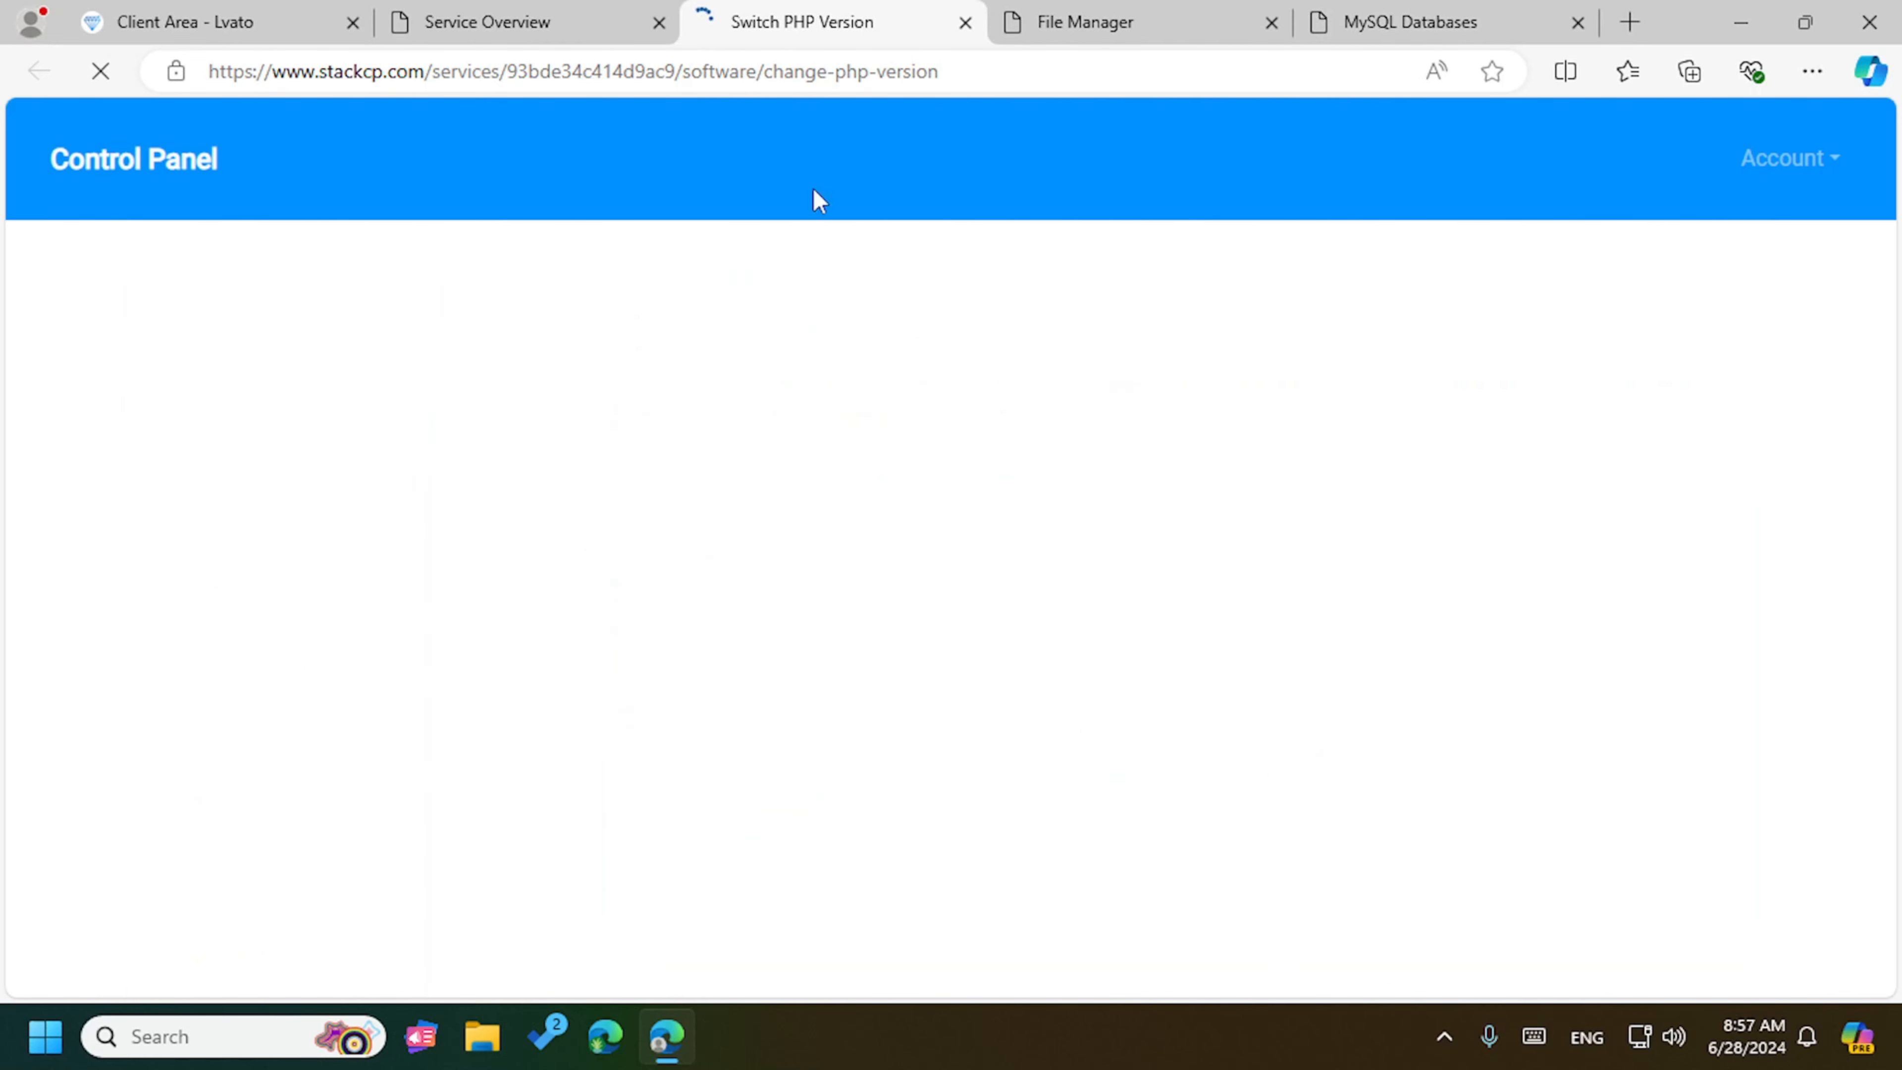
{"action": "left_click", "coordinate": [556, 6]}
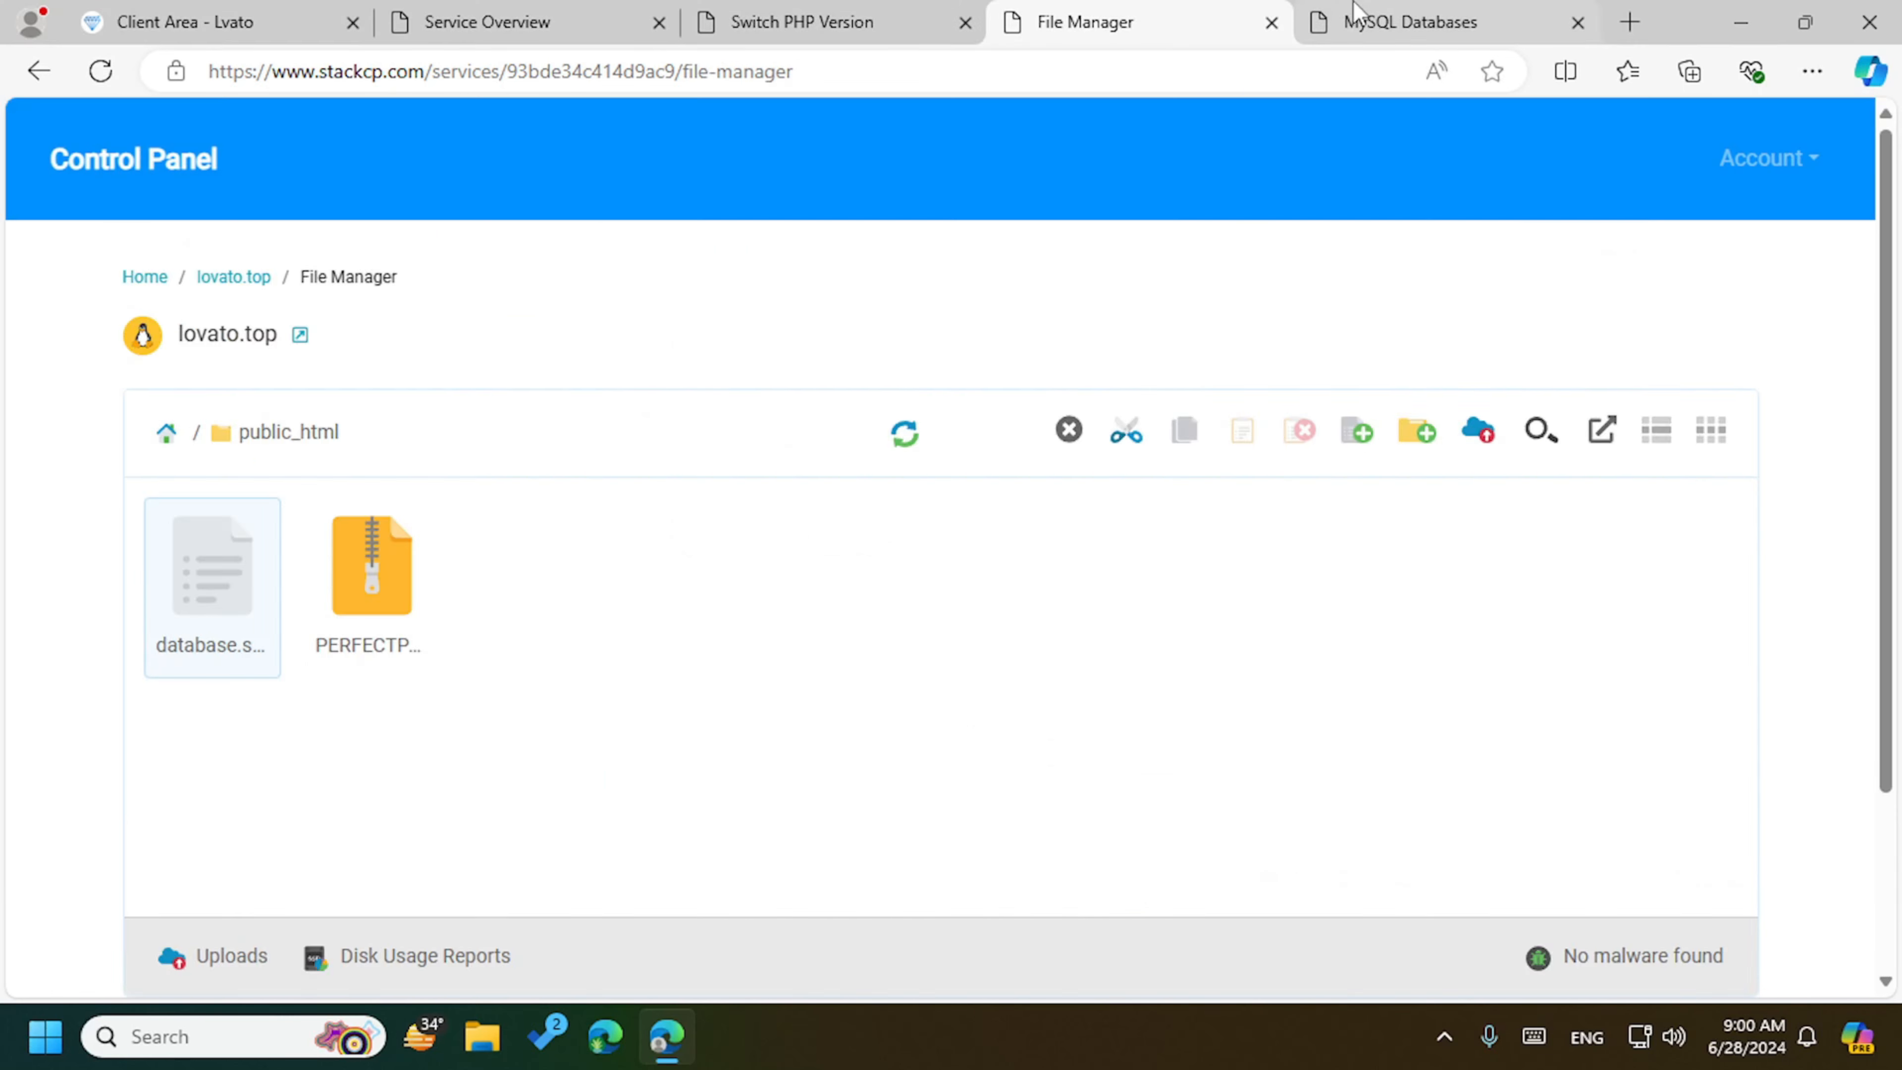
Step: Create a new MySQL database named smmweb on the MySQL Databases page
{"action": "left_click", "coordinate": [1393, 21]}
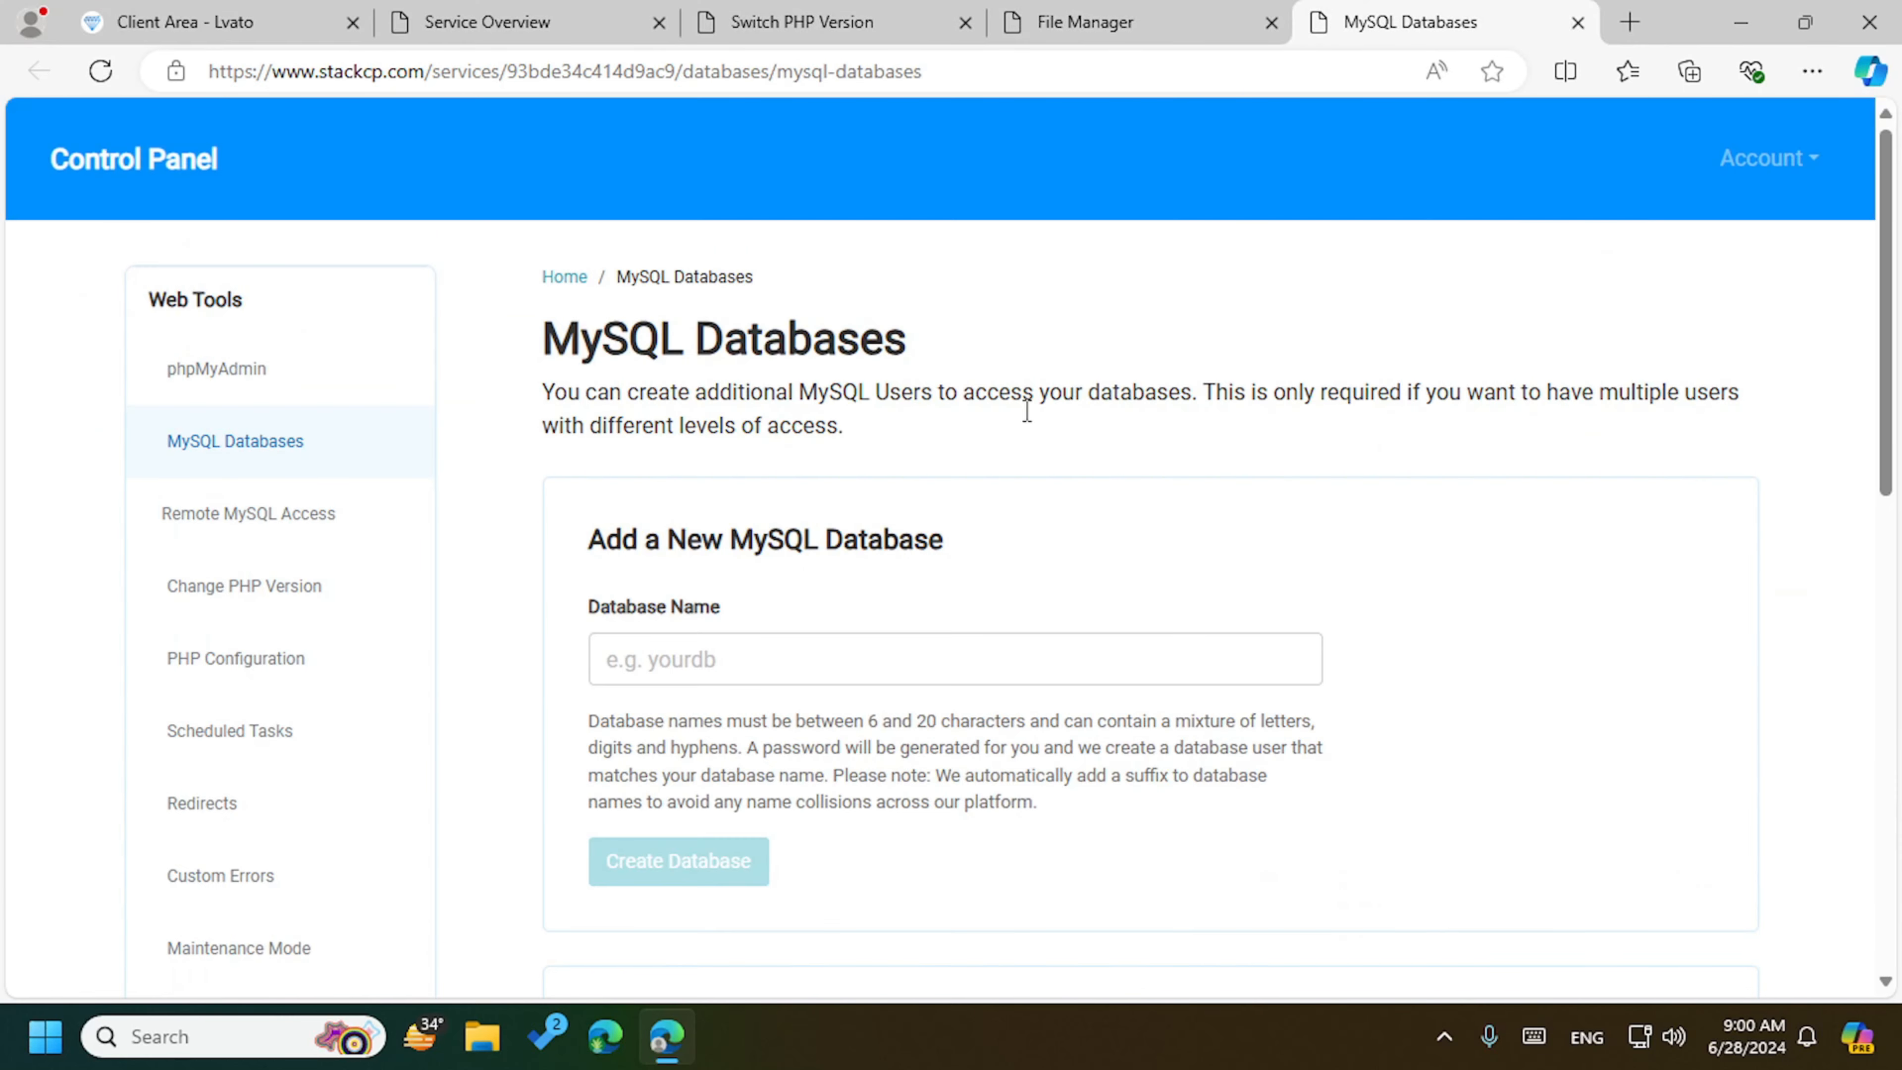
{"action": "scroll", "coordinate": [771, 725], "scroll_direction": "down", "scroll_amount": 5}
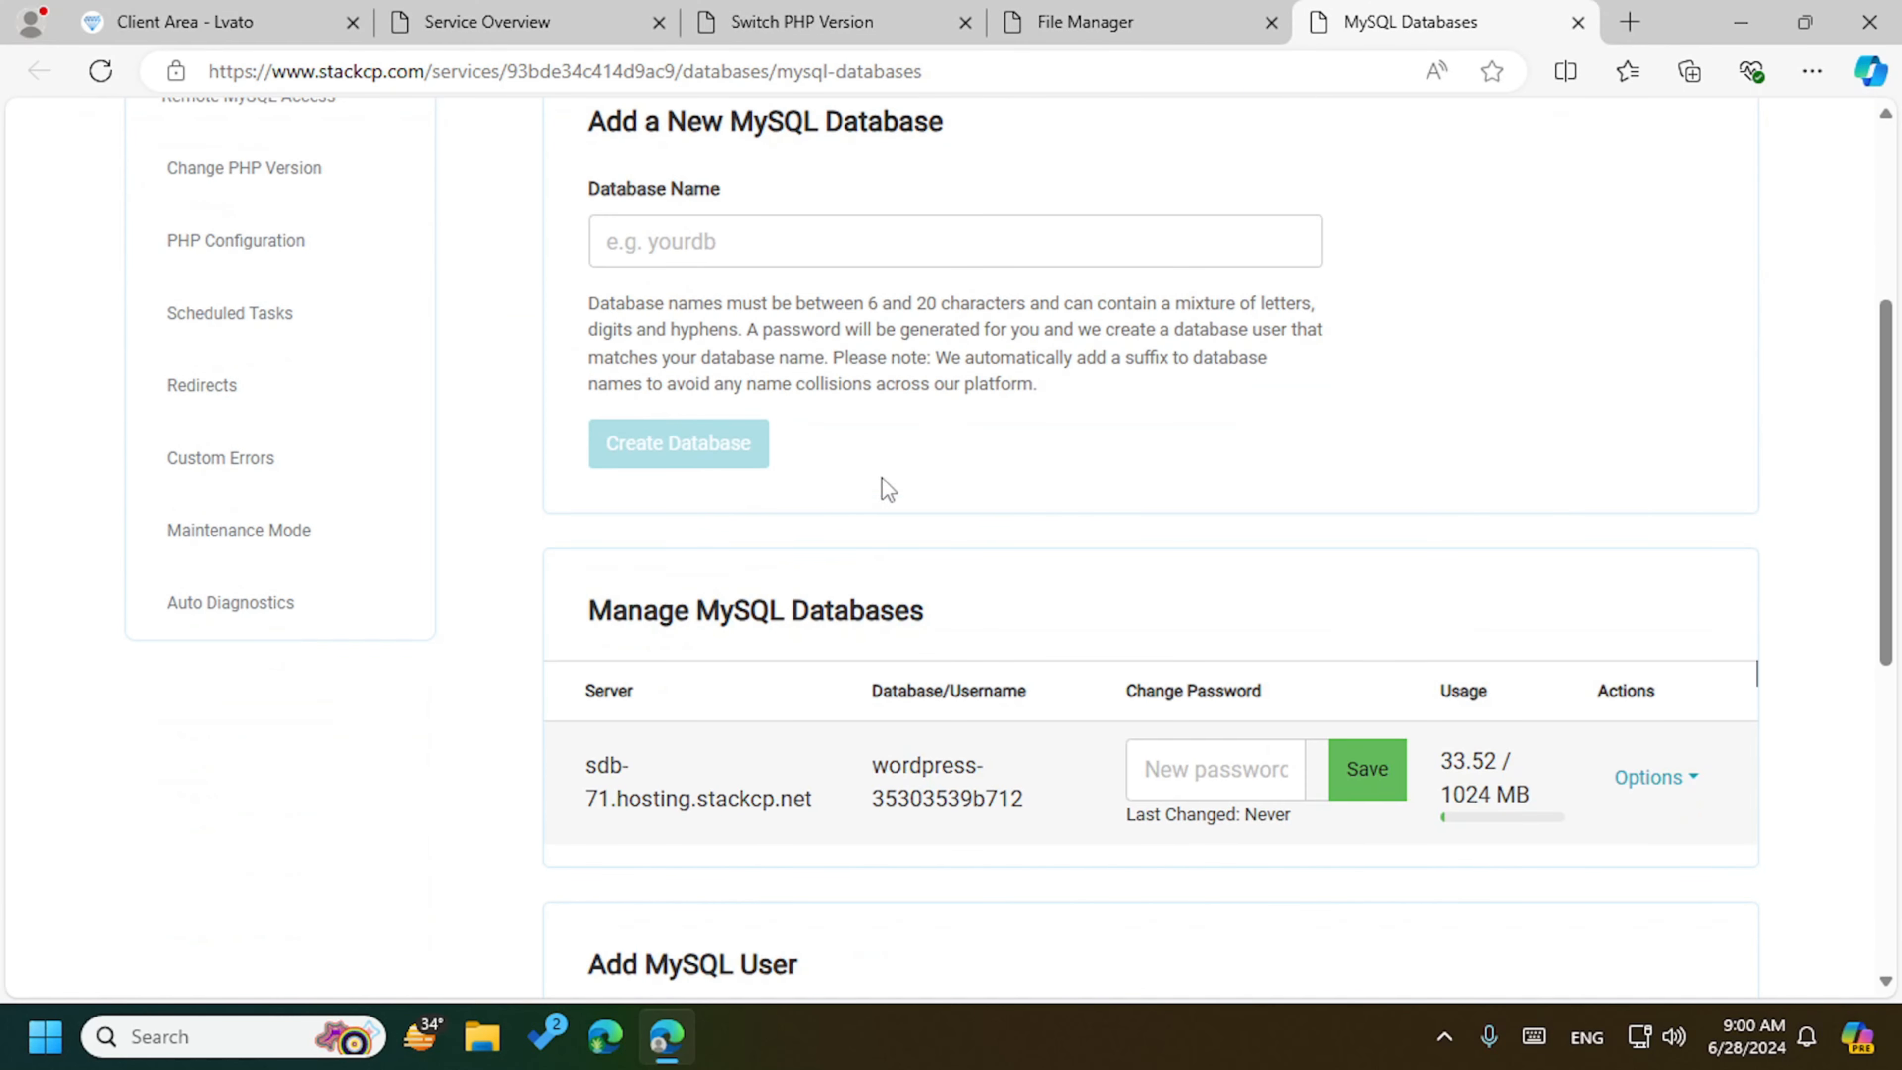
{"action": "scroll", "coordinate": [868, 442], "scroll_direction": "up", "scroll_amount": 2}
{"action": "left_click", "coordinate": [871, 390]}
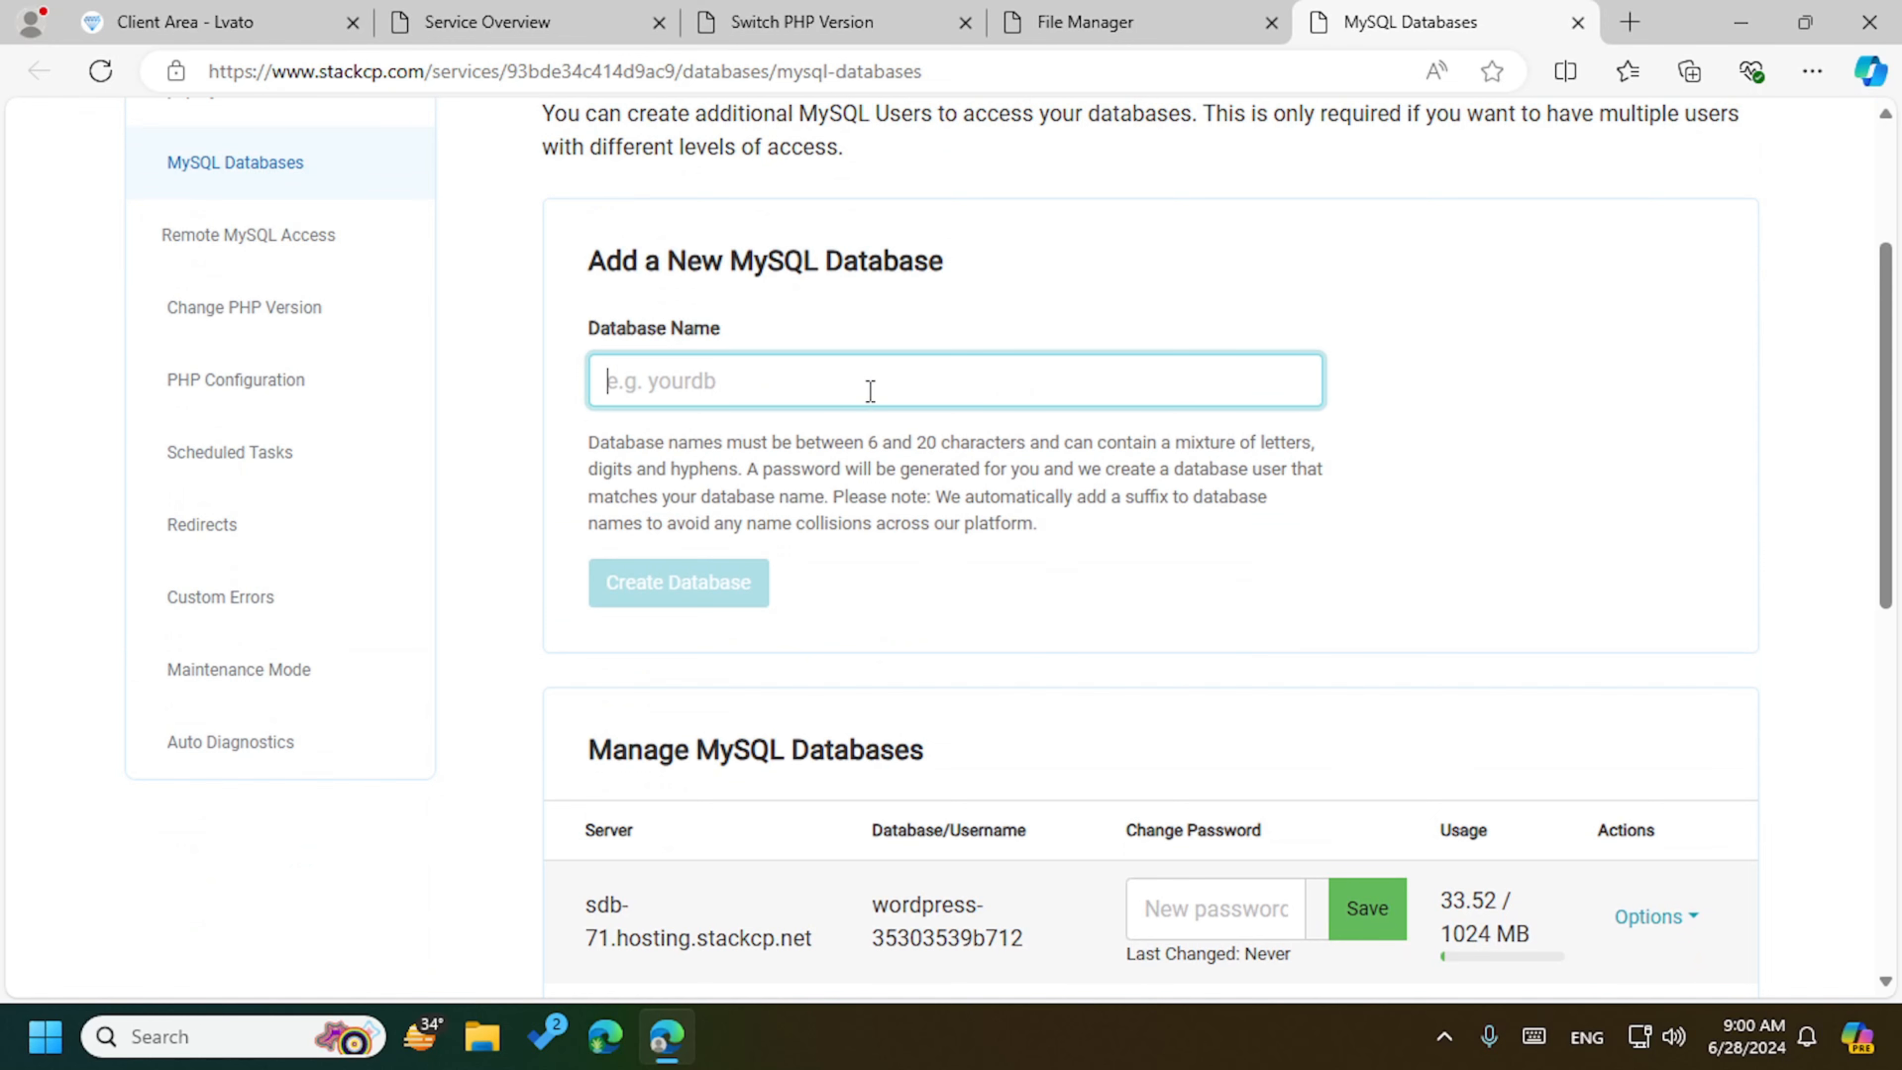
{"action": "type", "text": "ss"}
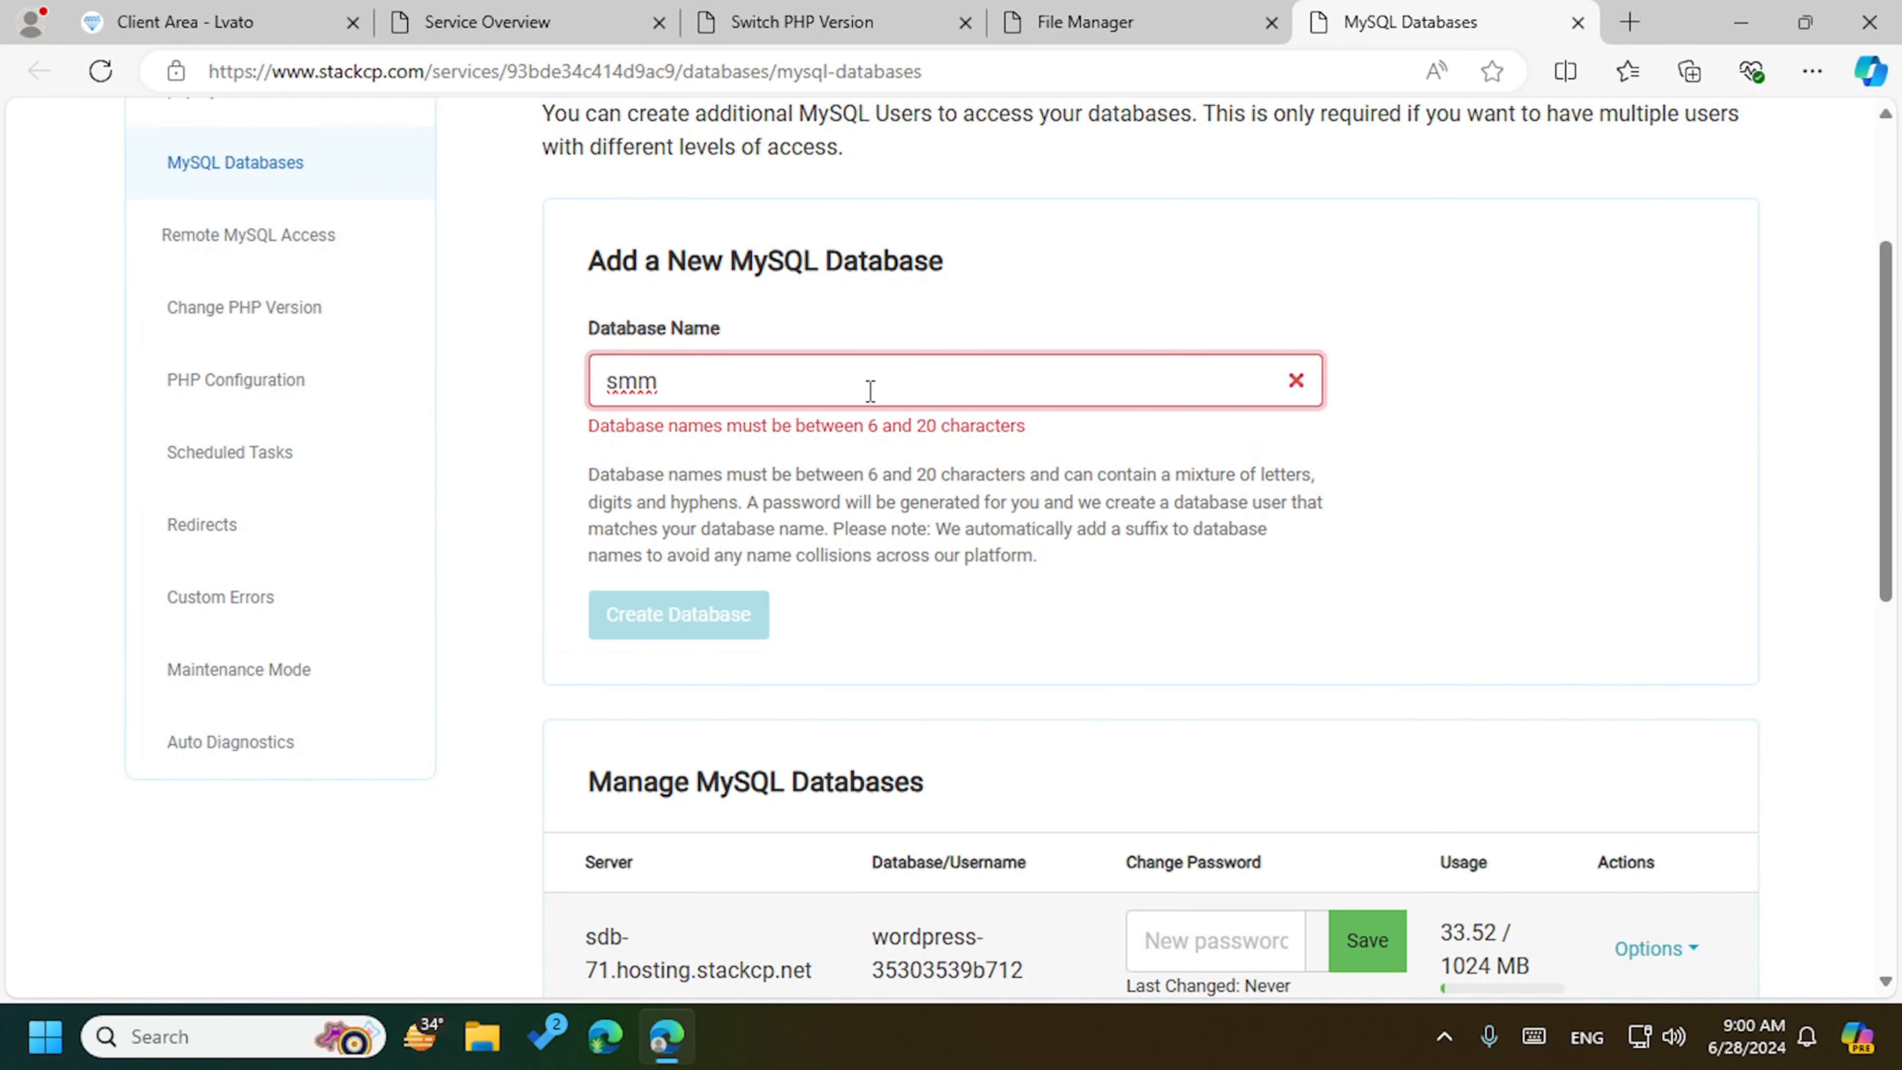
{"action": "type", "text": "mweb"}
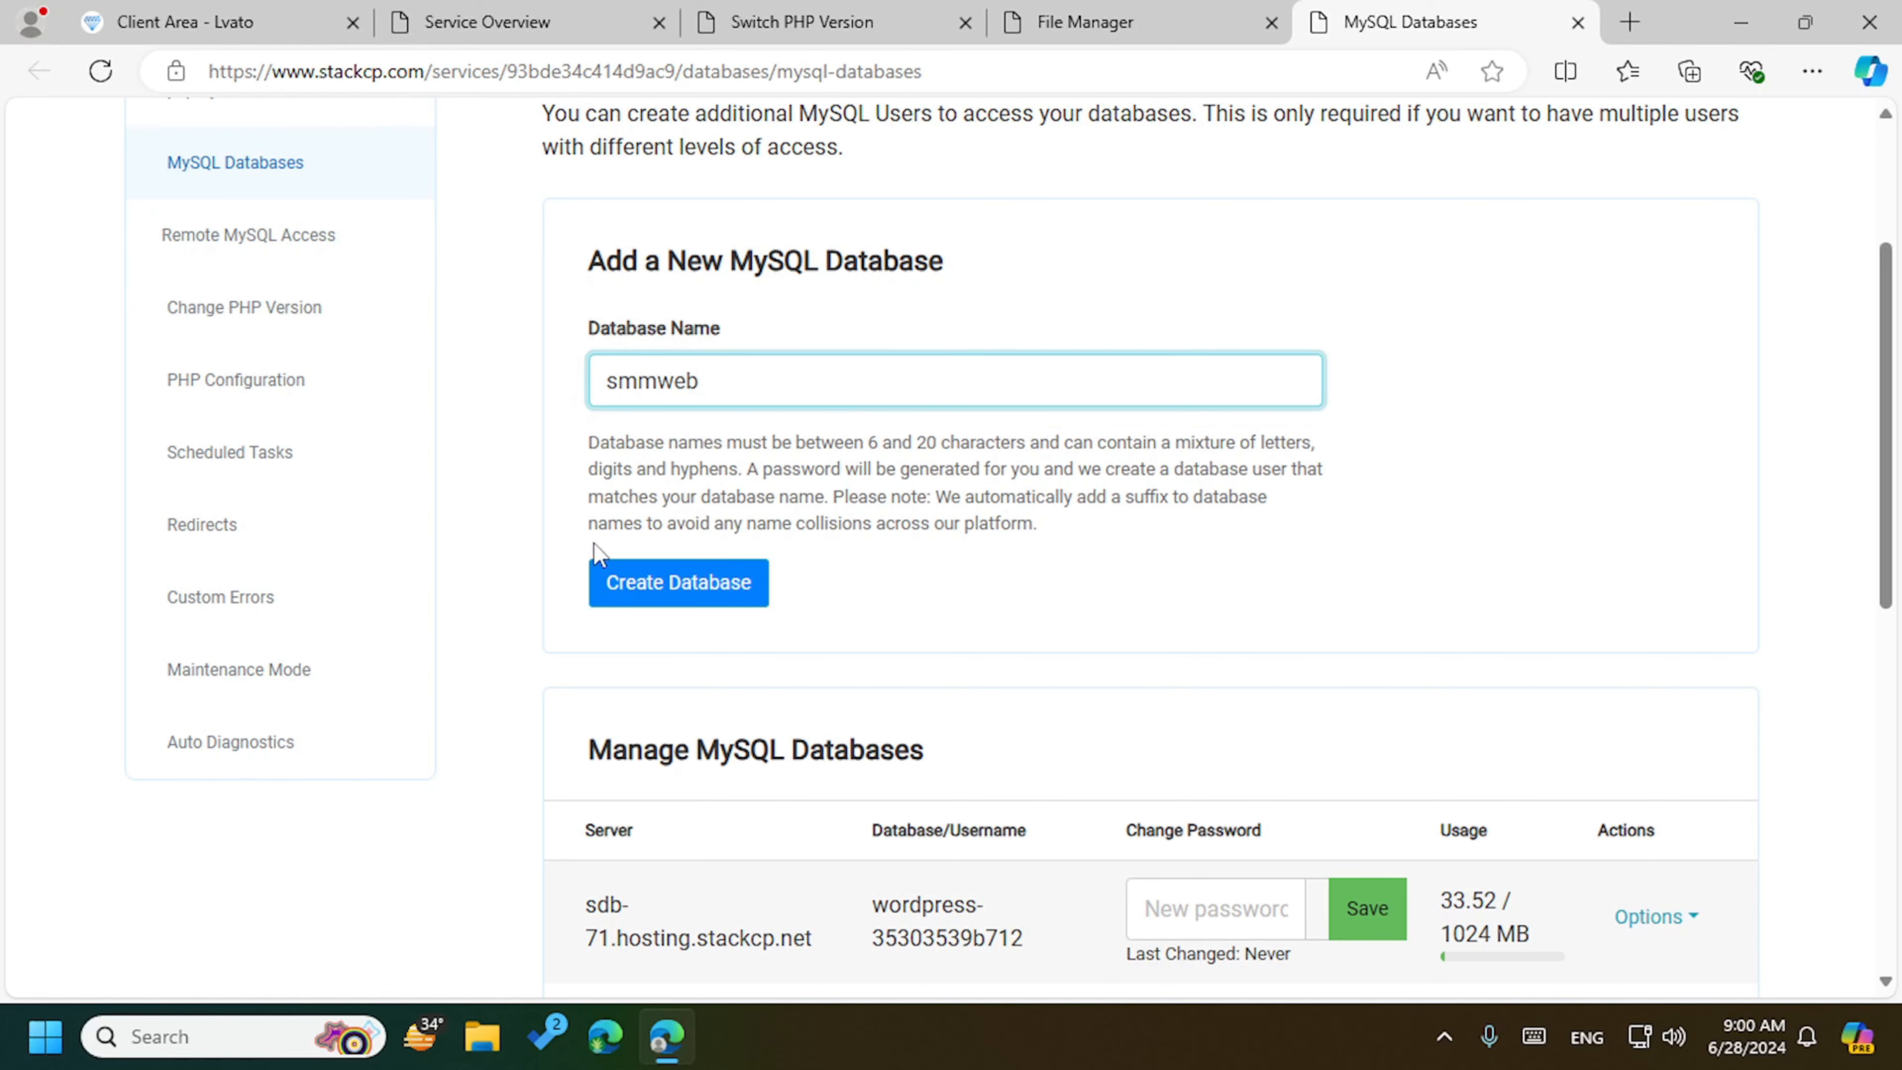
{"action": "left_click", "coordinate": [603, 577]}
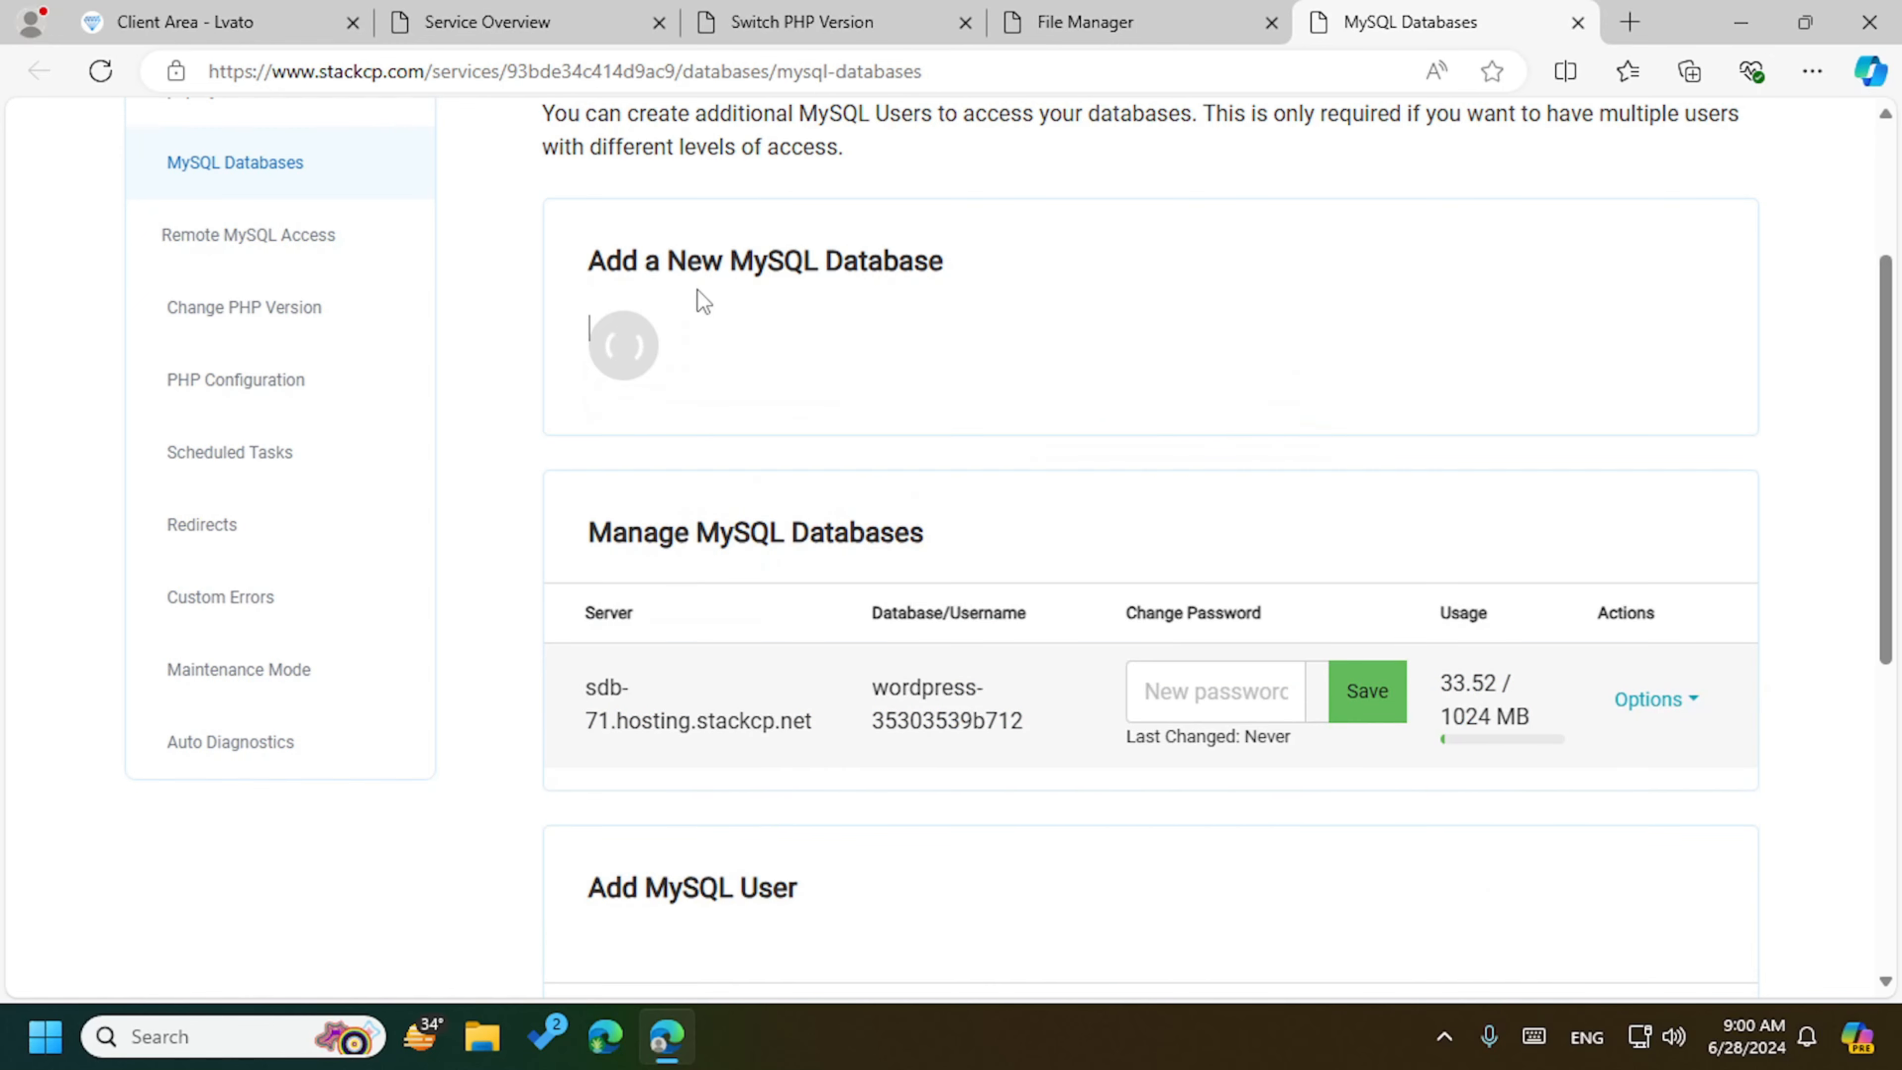
Step: Open phpMyAdmin for the new smmweb database from the Manage MySQL Databases list
{"action": "scroll", "coordinate": [878, 259], "scroll_direction": "up", "scroll_amount": 4}
{"action": "scroll", "coordinate": [891, 406], "scroll_direction": "down", "scroll_amount": 5}
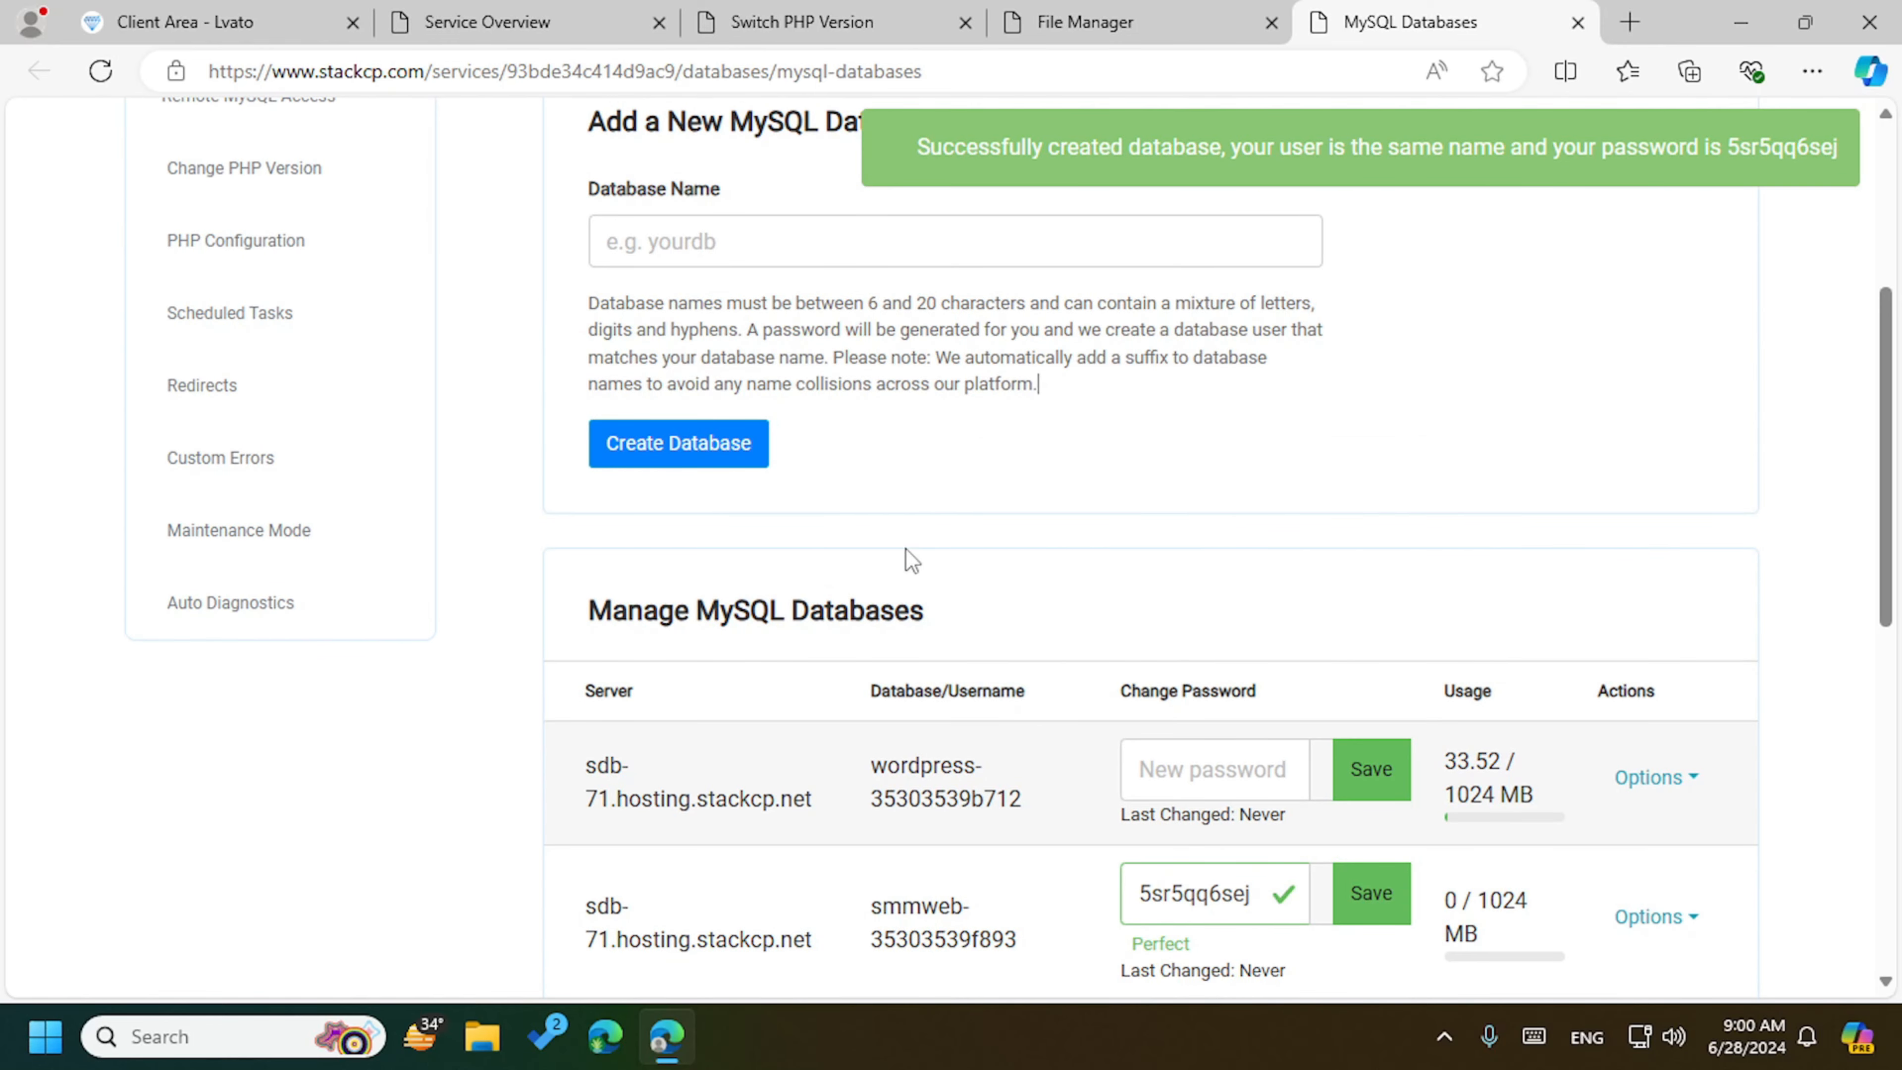
{"action": "scroll", "coordinate": [911, 560], "scroll_direction": "down", "scroll_amount": 3}
{"action": "scroll", "coordinate": [794, 543], "scroll_direction": "up", "scroll_amount": 8}
{"action": "scroll", "coordinate": [635, 465], "scroll_direction": "down", "scroll_amount": 1}
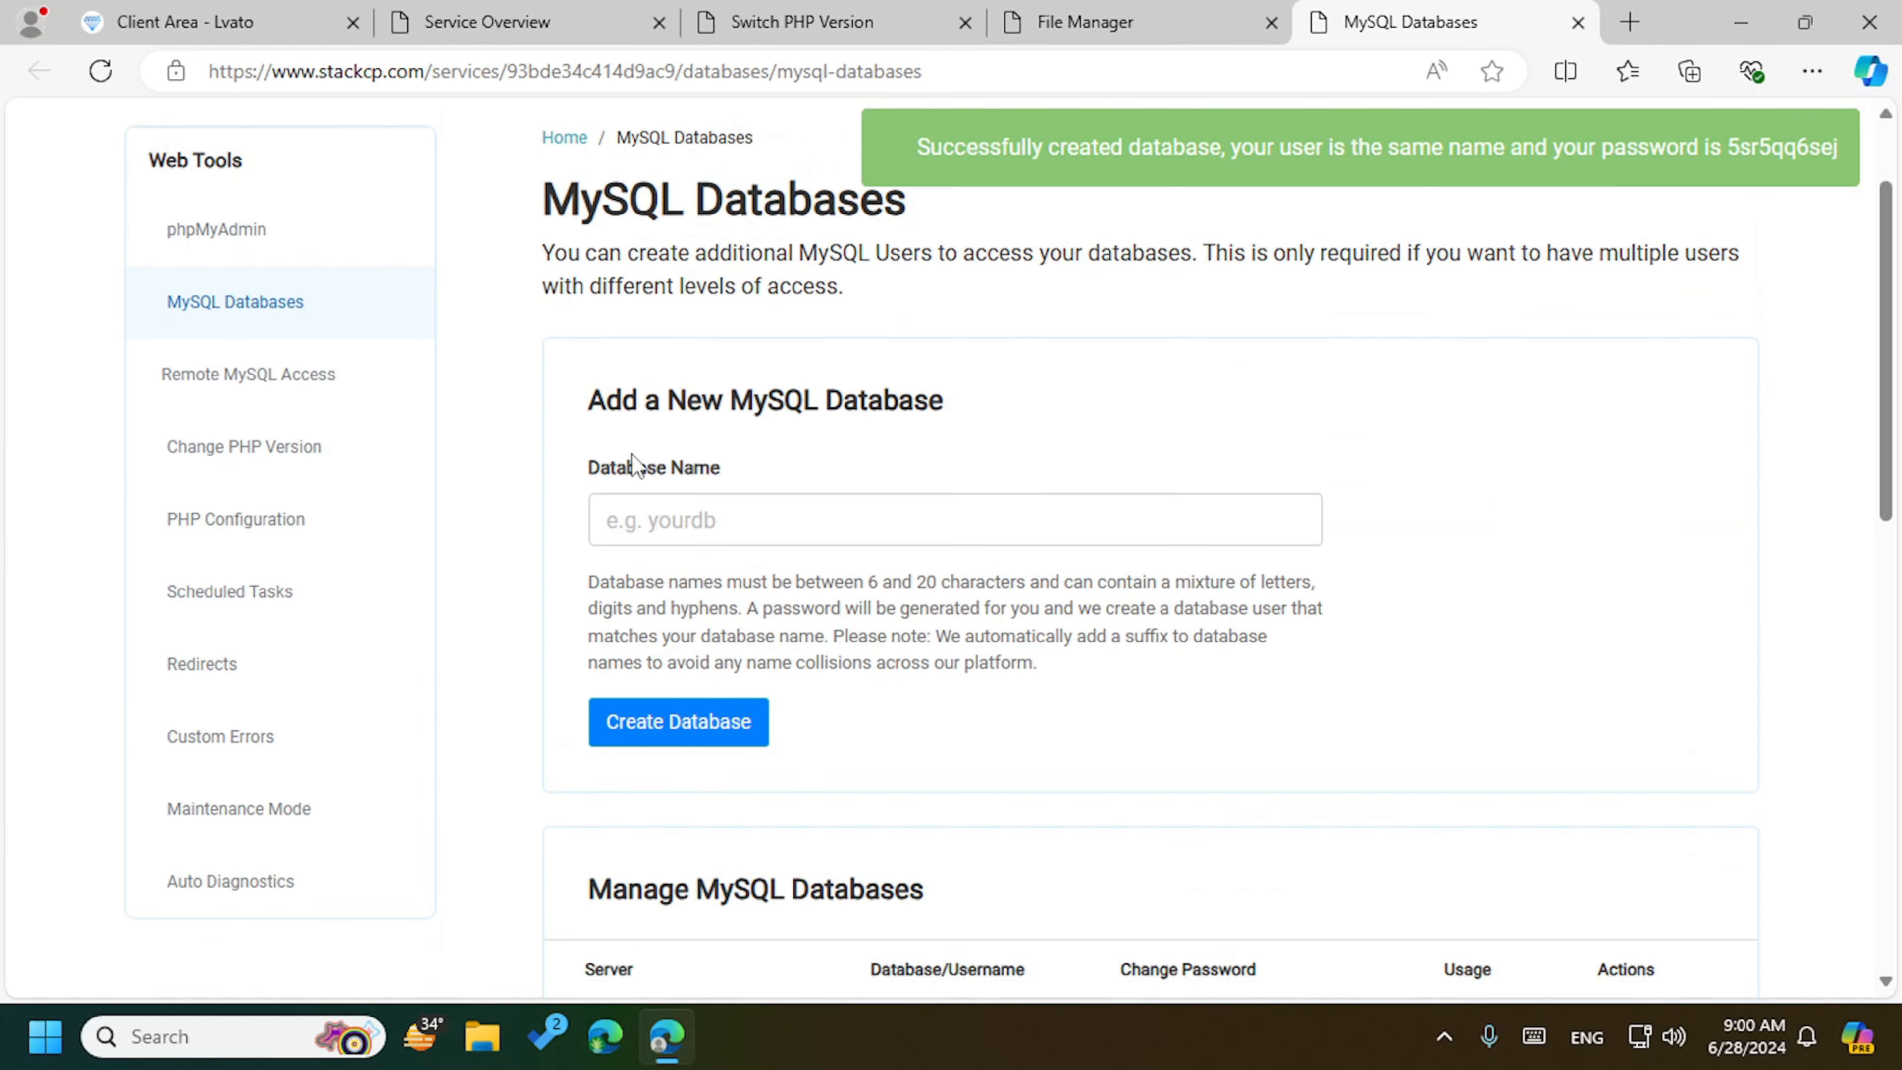
{"action": "scroll", "coordinate": [635, 464], "scroll_direction": "down", "scroll_amount": 5}
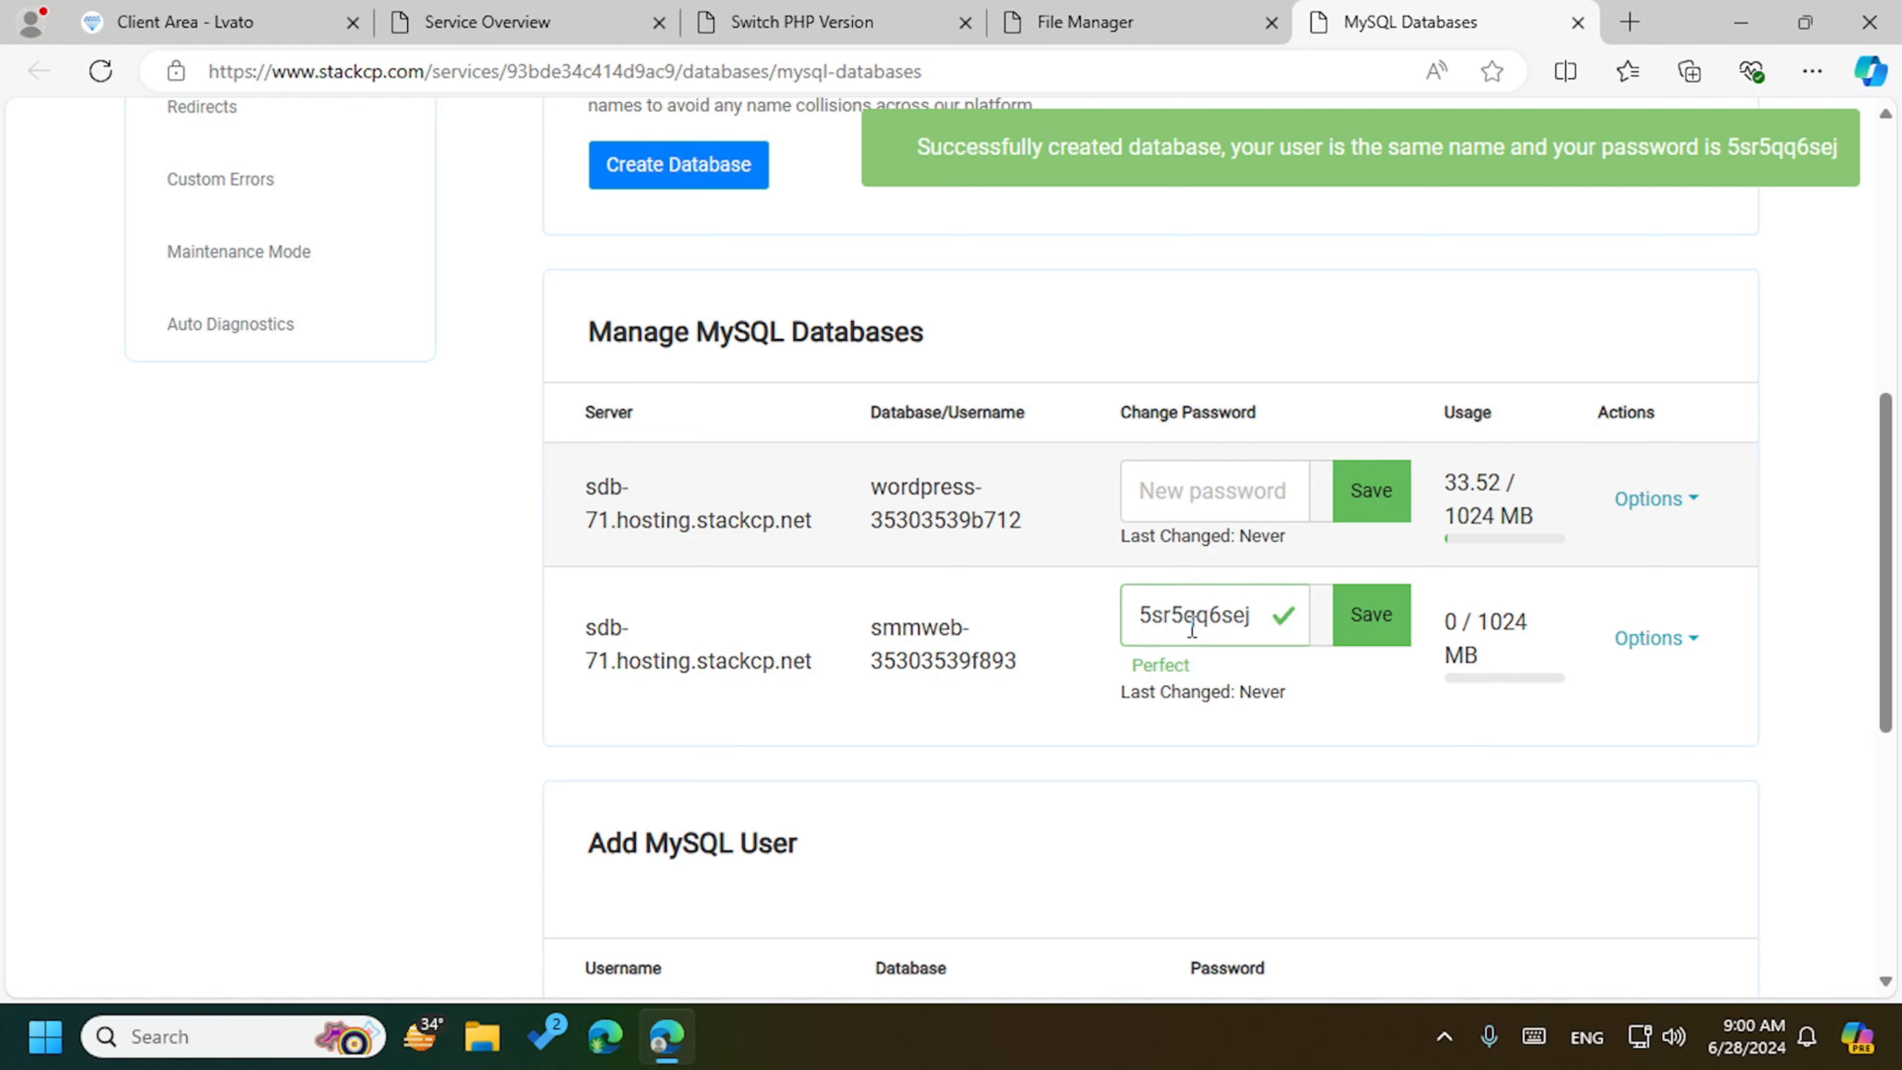
{"action": "left_click", "coordinate": [1656, 637]}
{"action": "left_click", "coordinate": [1594, 518]}
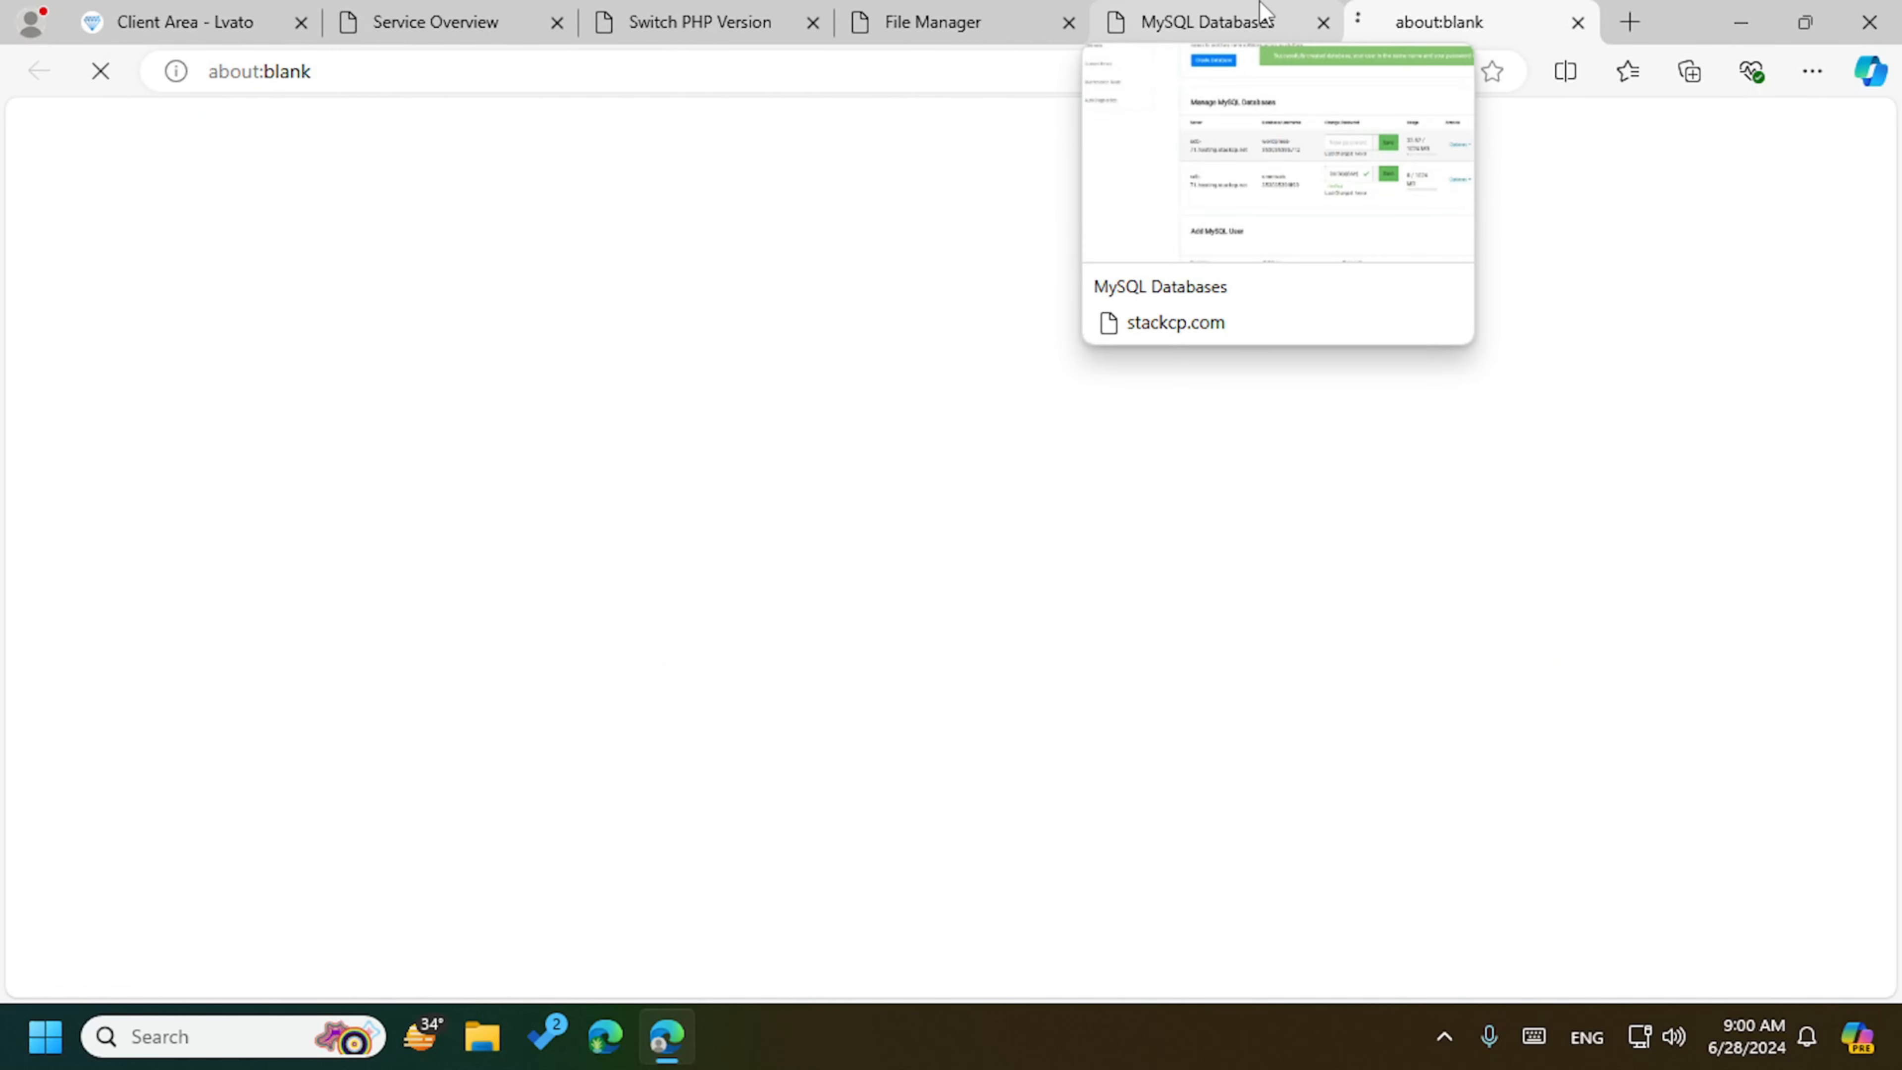
Step: Examine the server, database/username and password of the smmweb database in the Manage MySQL Databases list
{"action": "left_click", "coordinate": [1260, 11]}
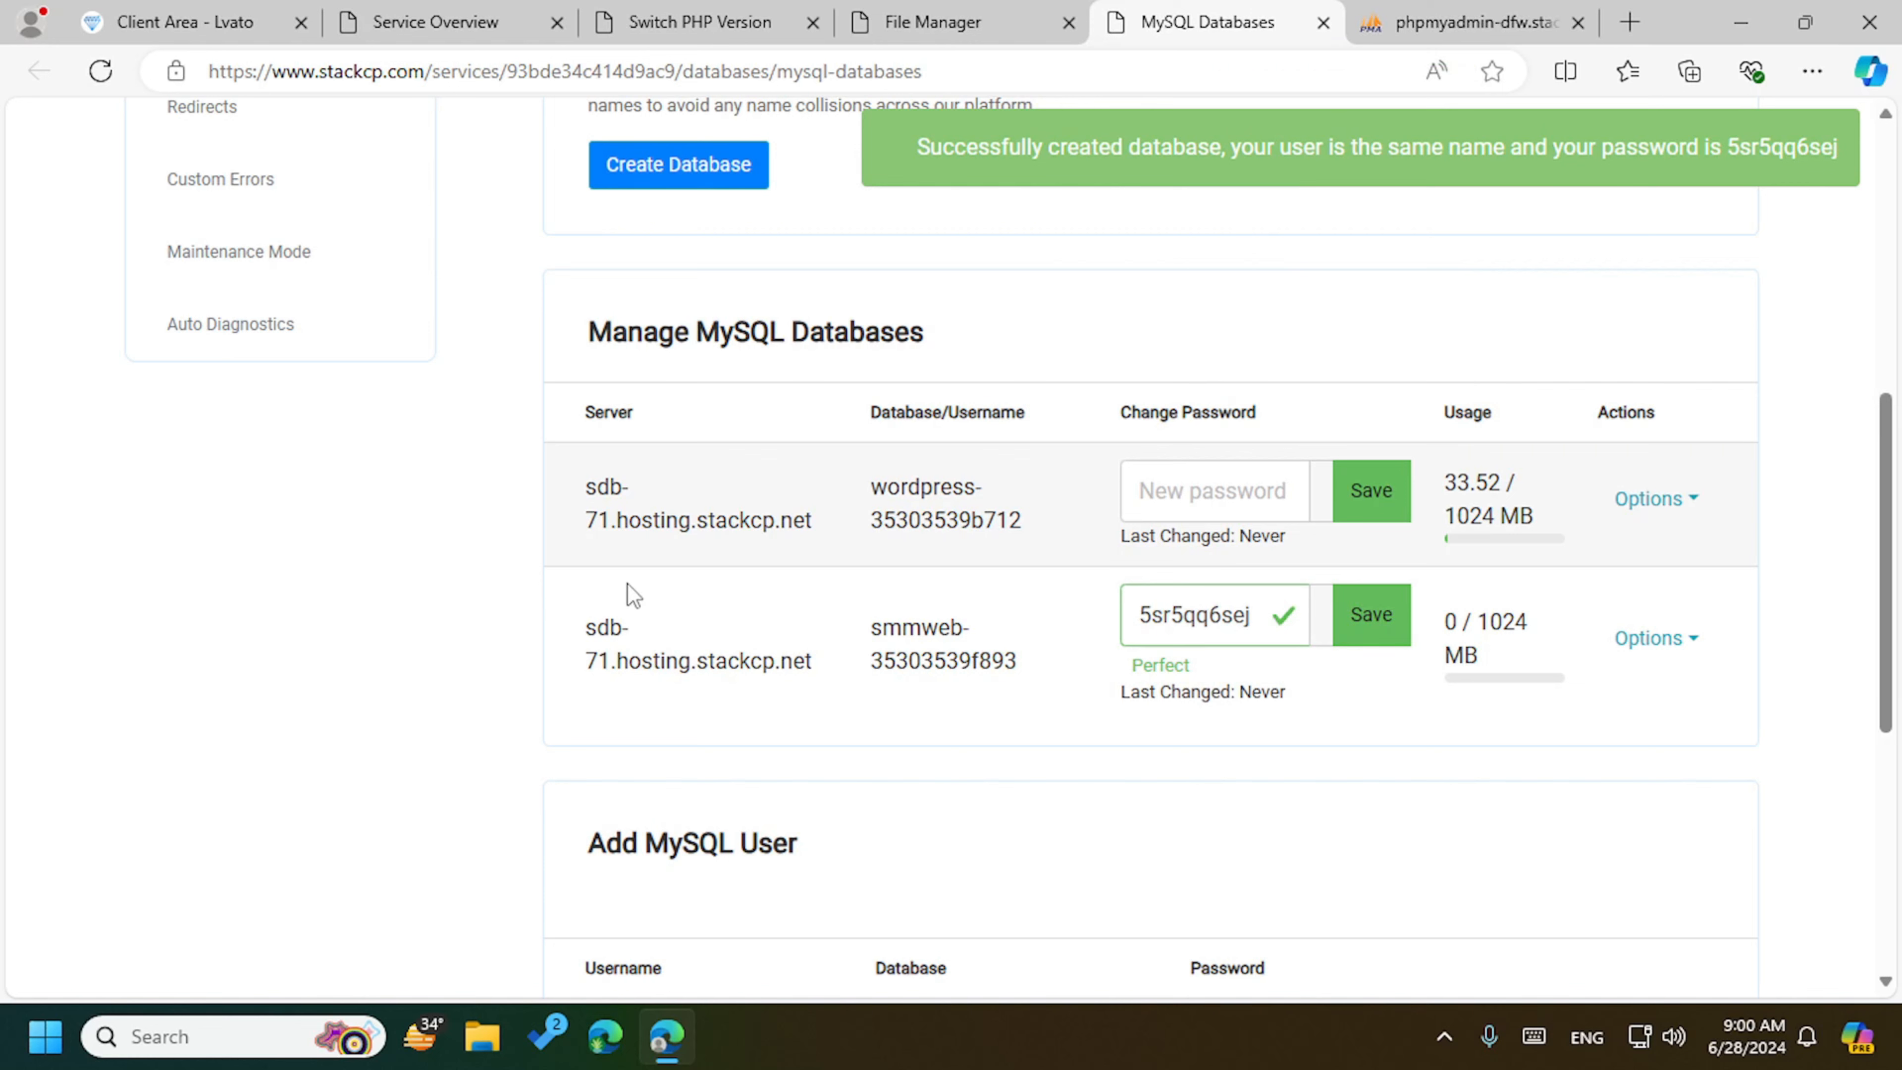
{"action": "double_click", "coordinate": [613, 412]}
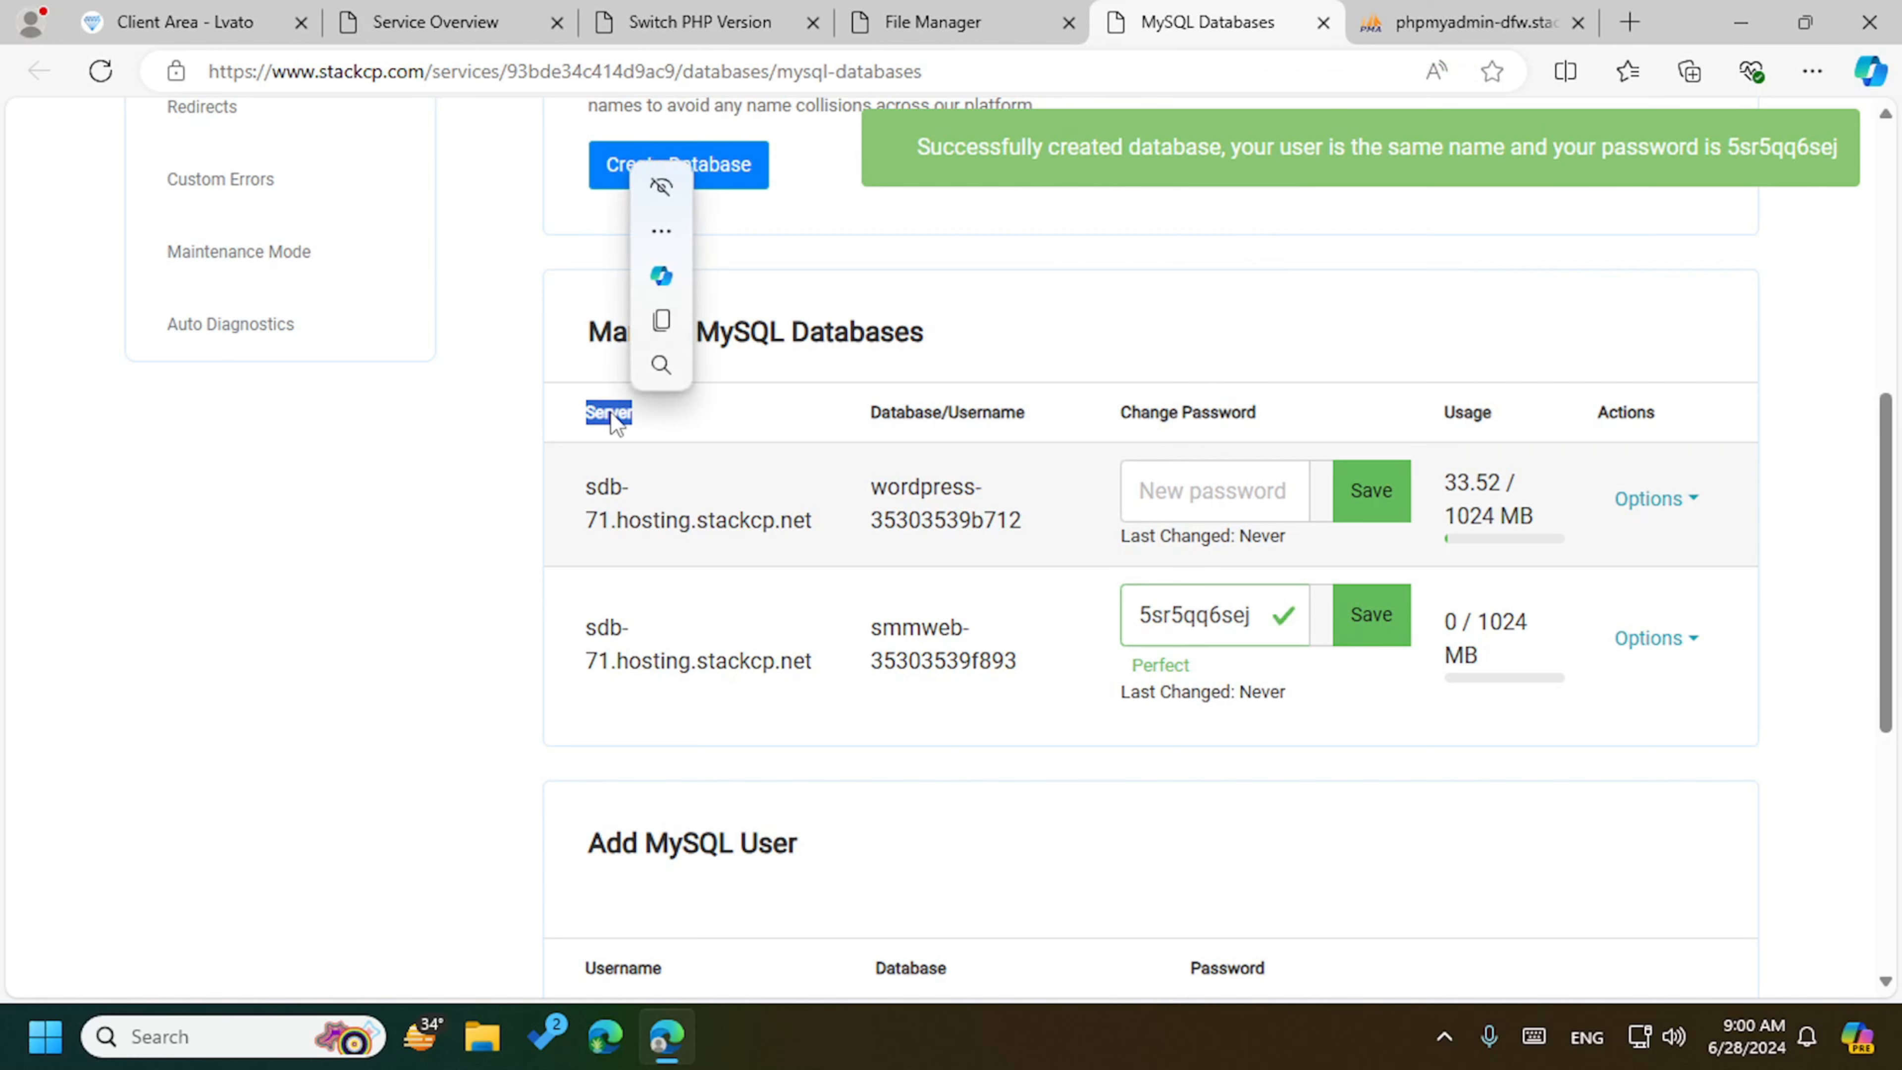
{"action": "triple_click", "coordinate": [657, 653]}
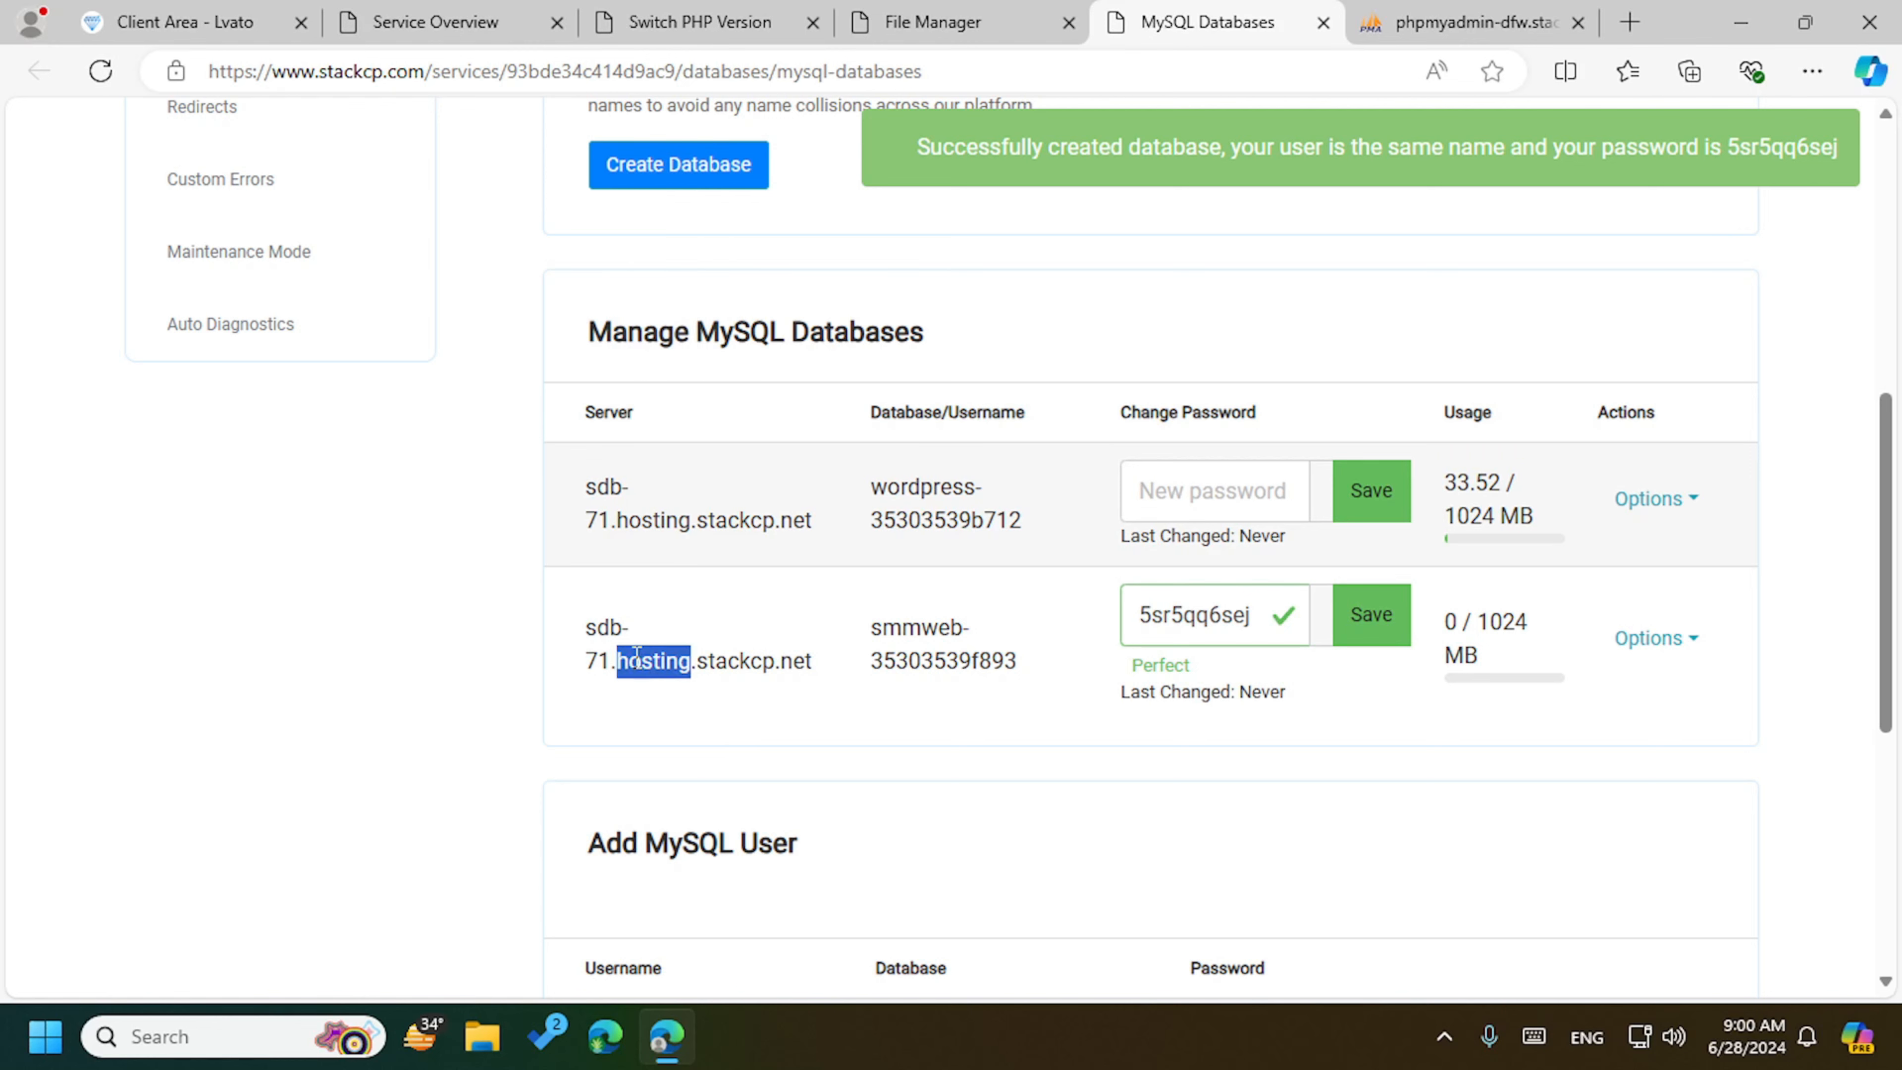
{"action": "left_click", "coordinate": [907, 660]}
{"action": "double_click", "coordinate": [891, 417]}
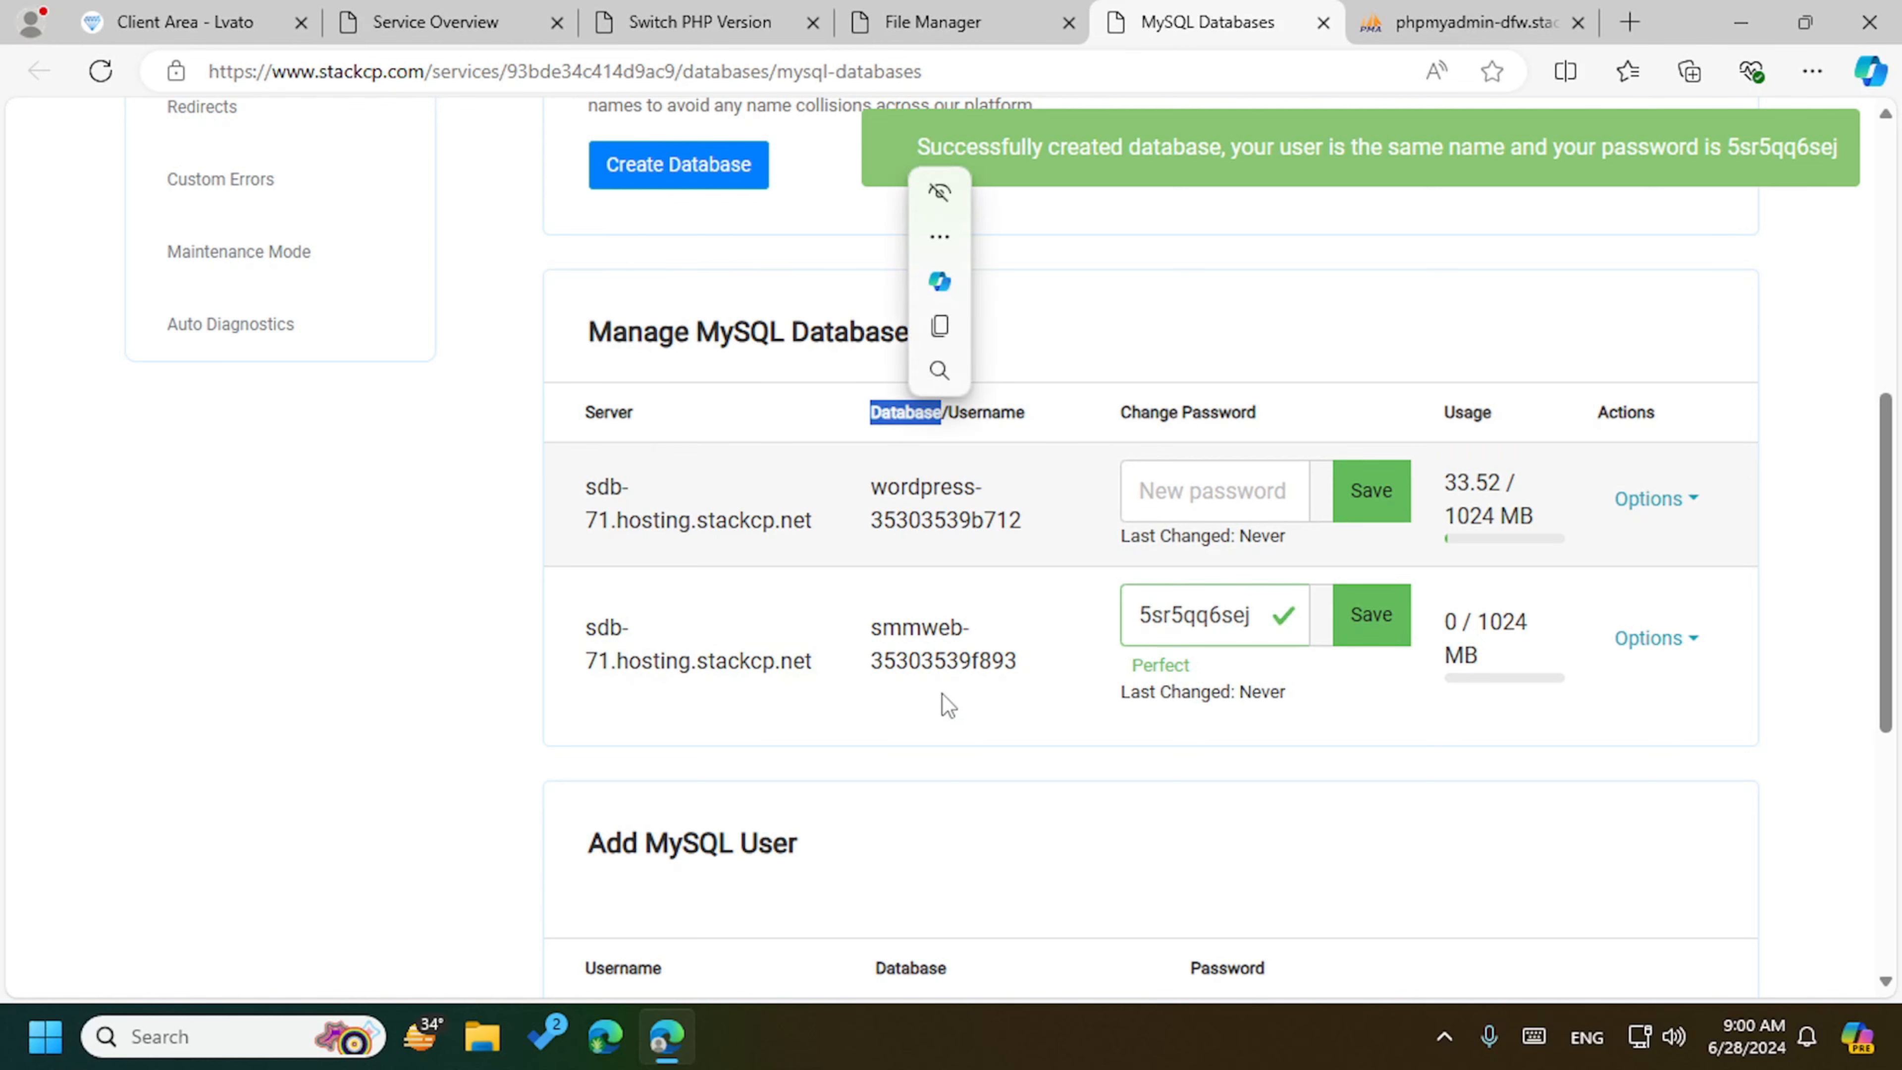
{"action": "triple_click", "coordinate": [933, 660]}
{"action": "left_click", "coordinate": [911, 637]}
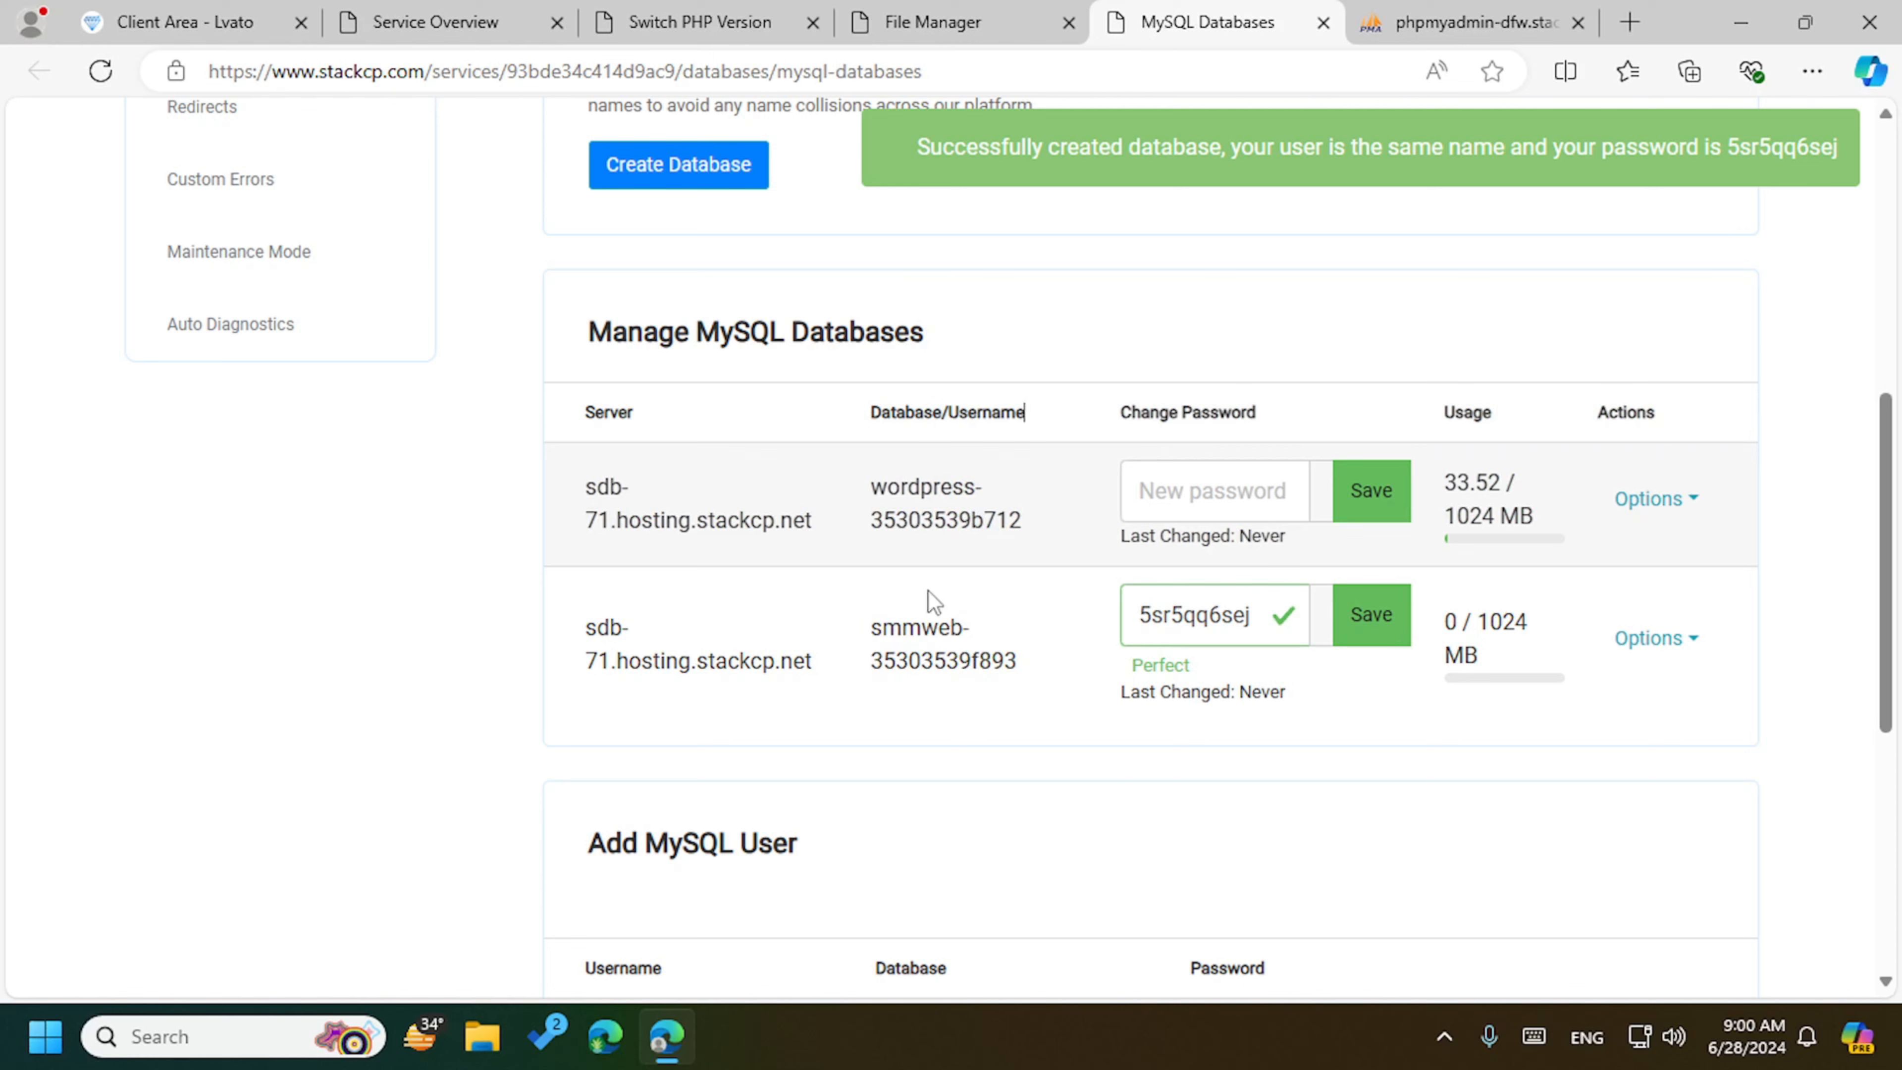
{"action": "triple_click", "coordinate": [895, 653]}
{"action": "left_click", "coordinate": [895, 654]}
{"action": "triple_click", "coordinate": [895, 653]}
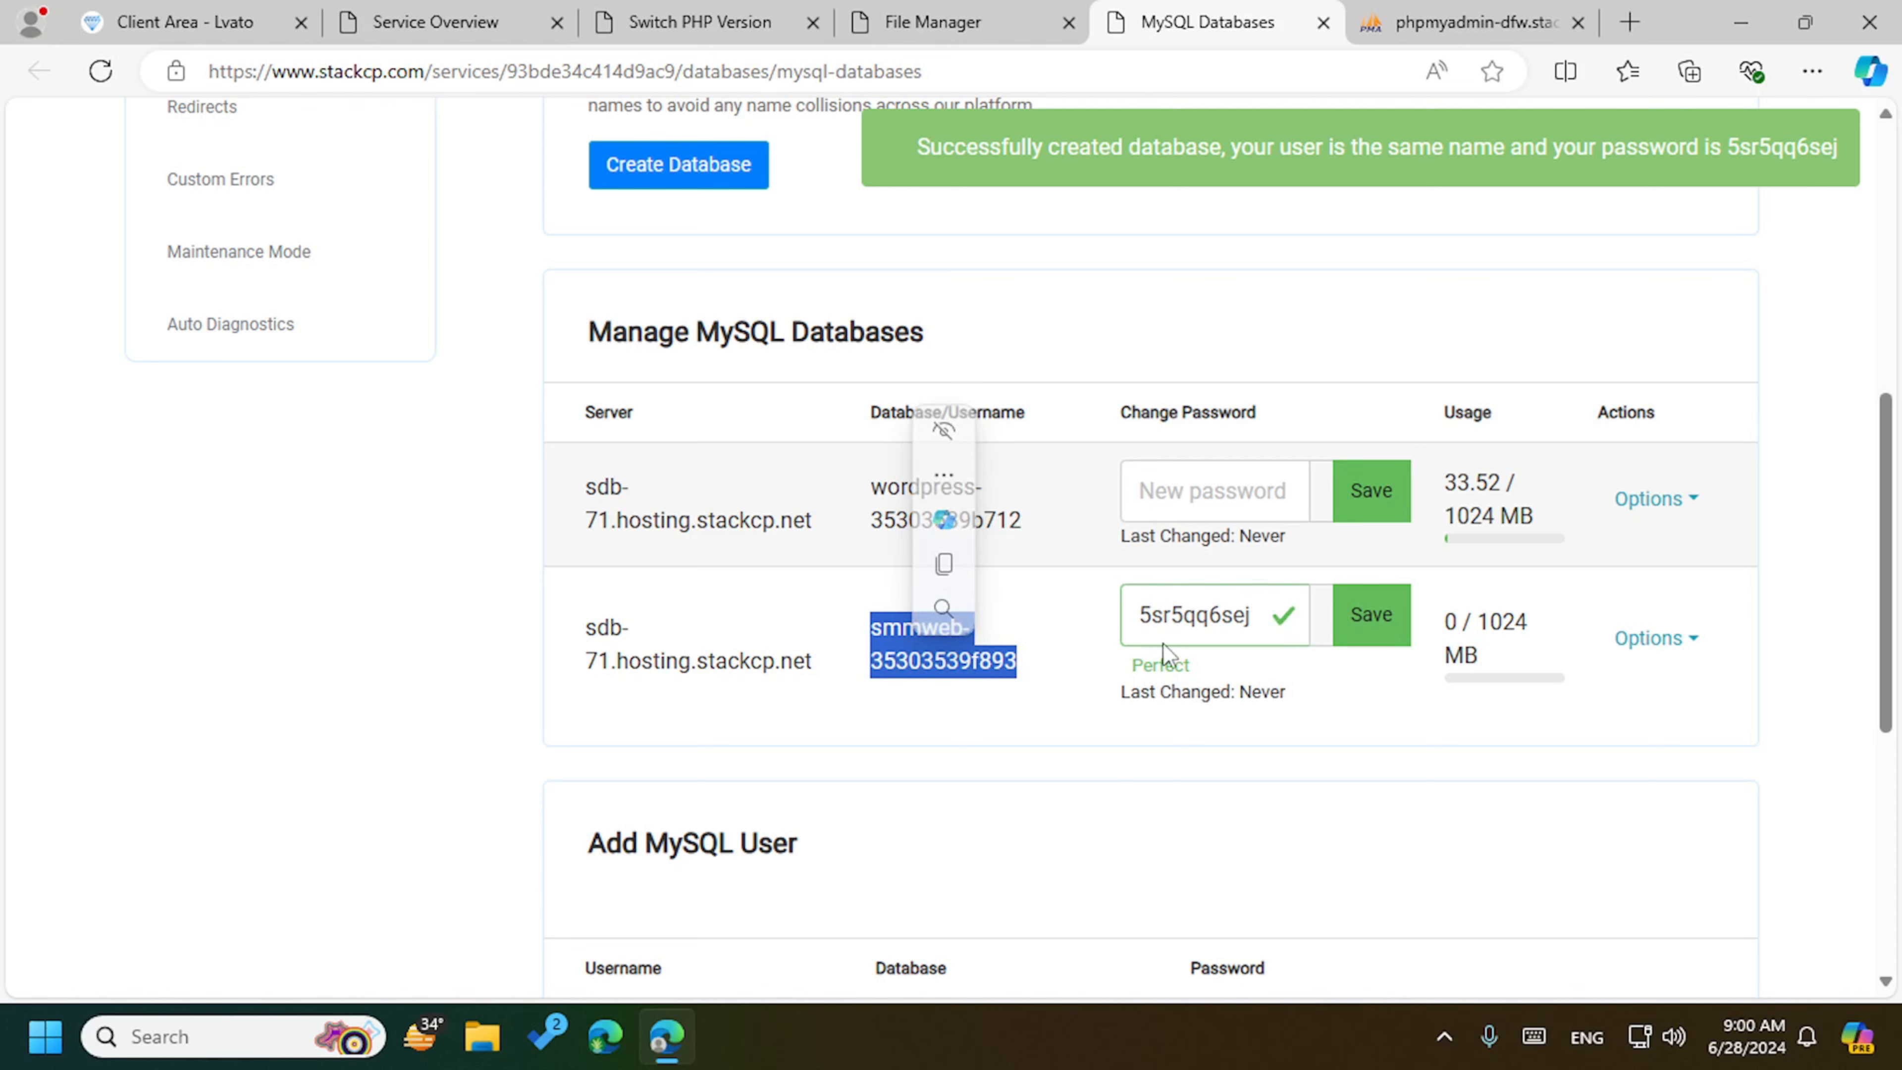
{"action": "double_click", "coordinate": [1181, 621]}
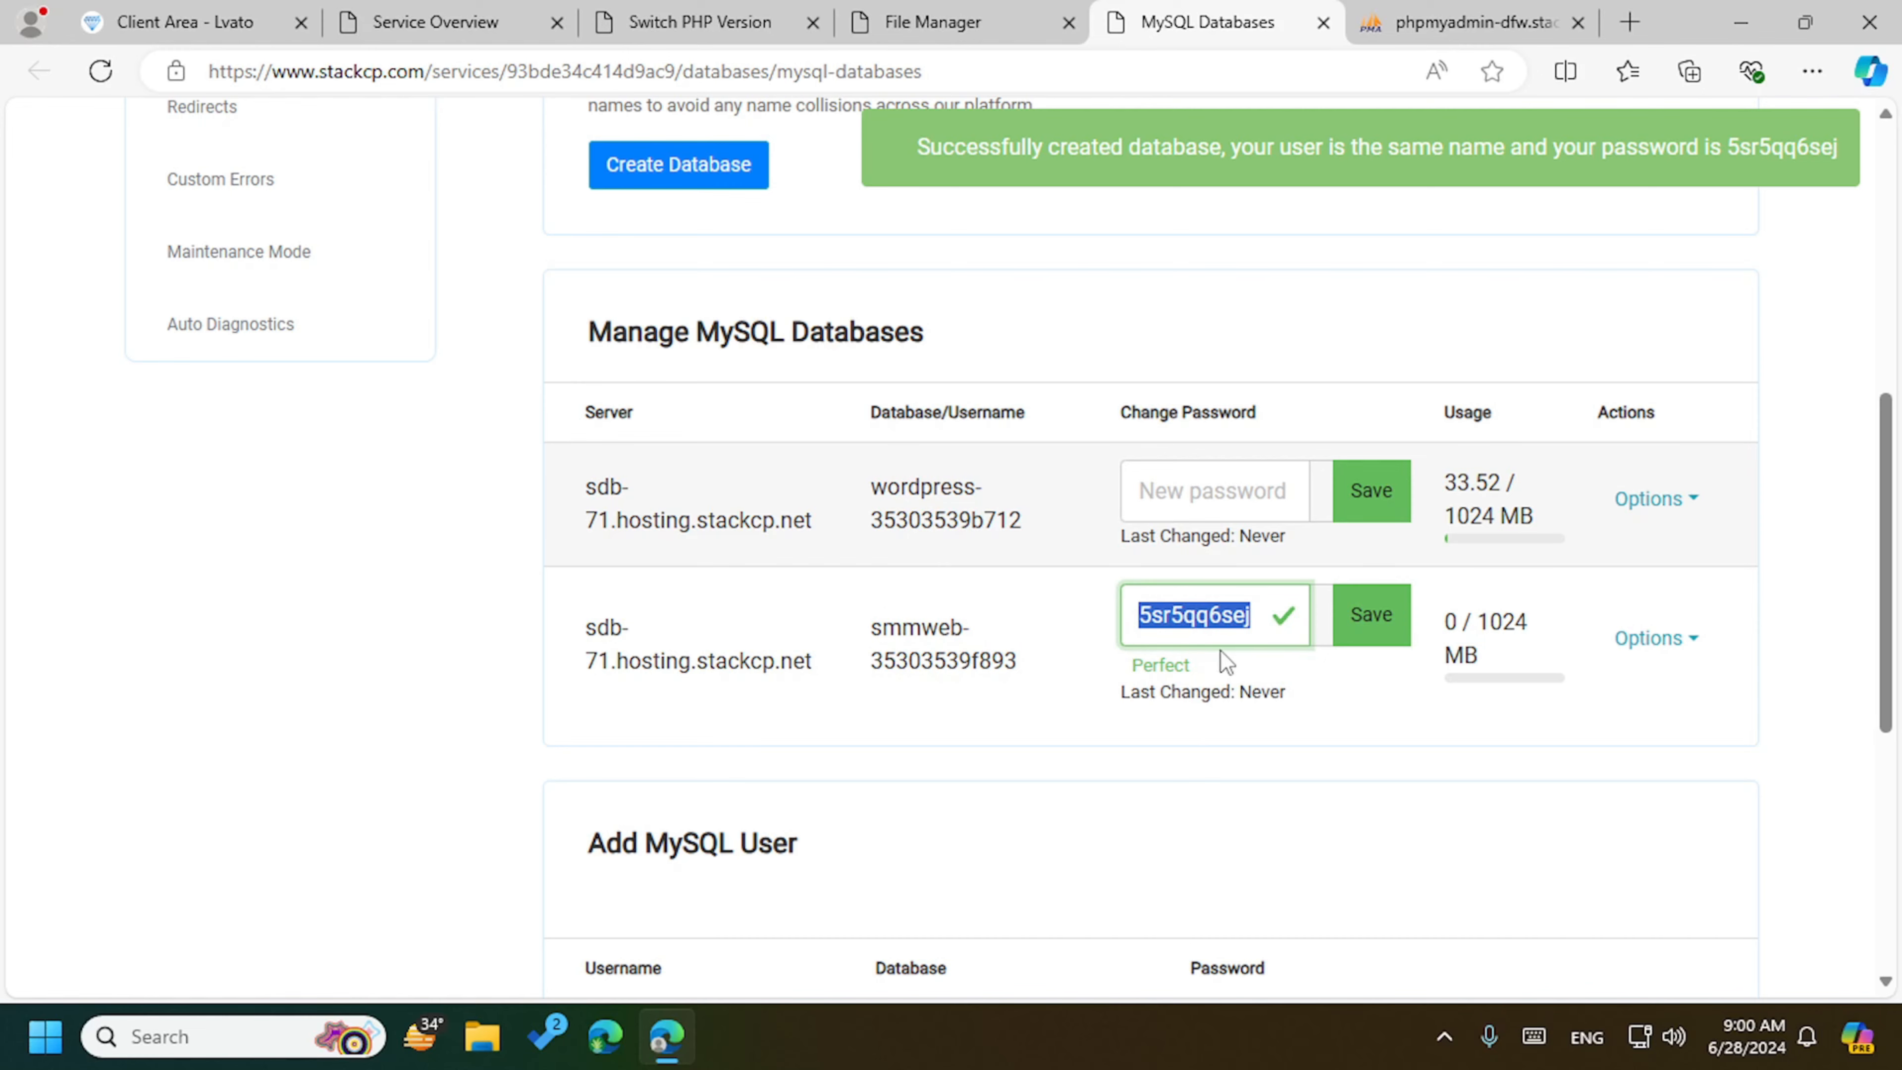
Step: Run the copied SQL dump as a query on the smmweb database in phpMyAdmin and view its table list
{"action": "left_click", "coordinate": [1468, 22]}
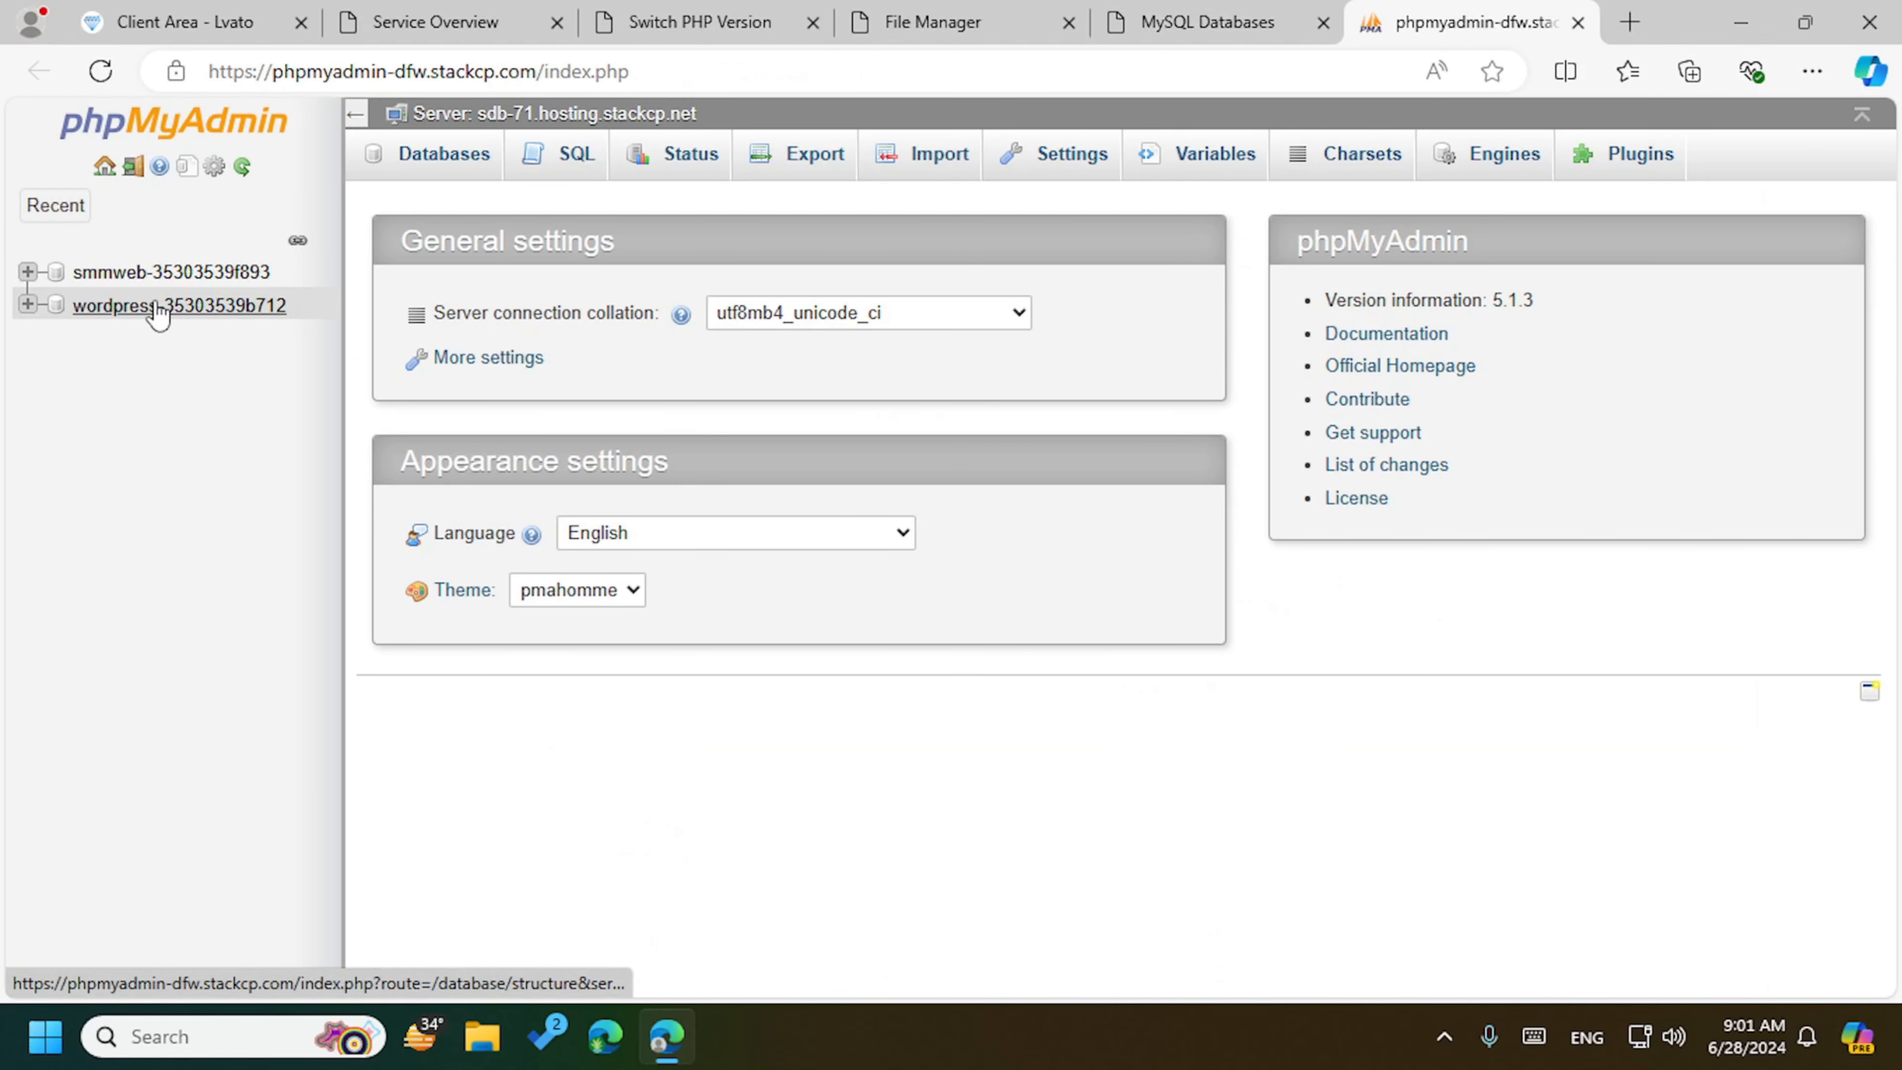
{"action": "left_click", "coordinate": [160, 277]}
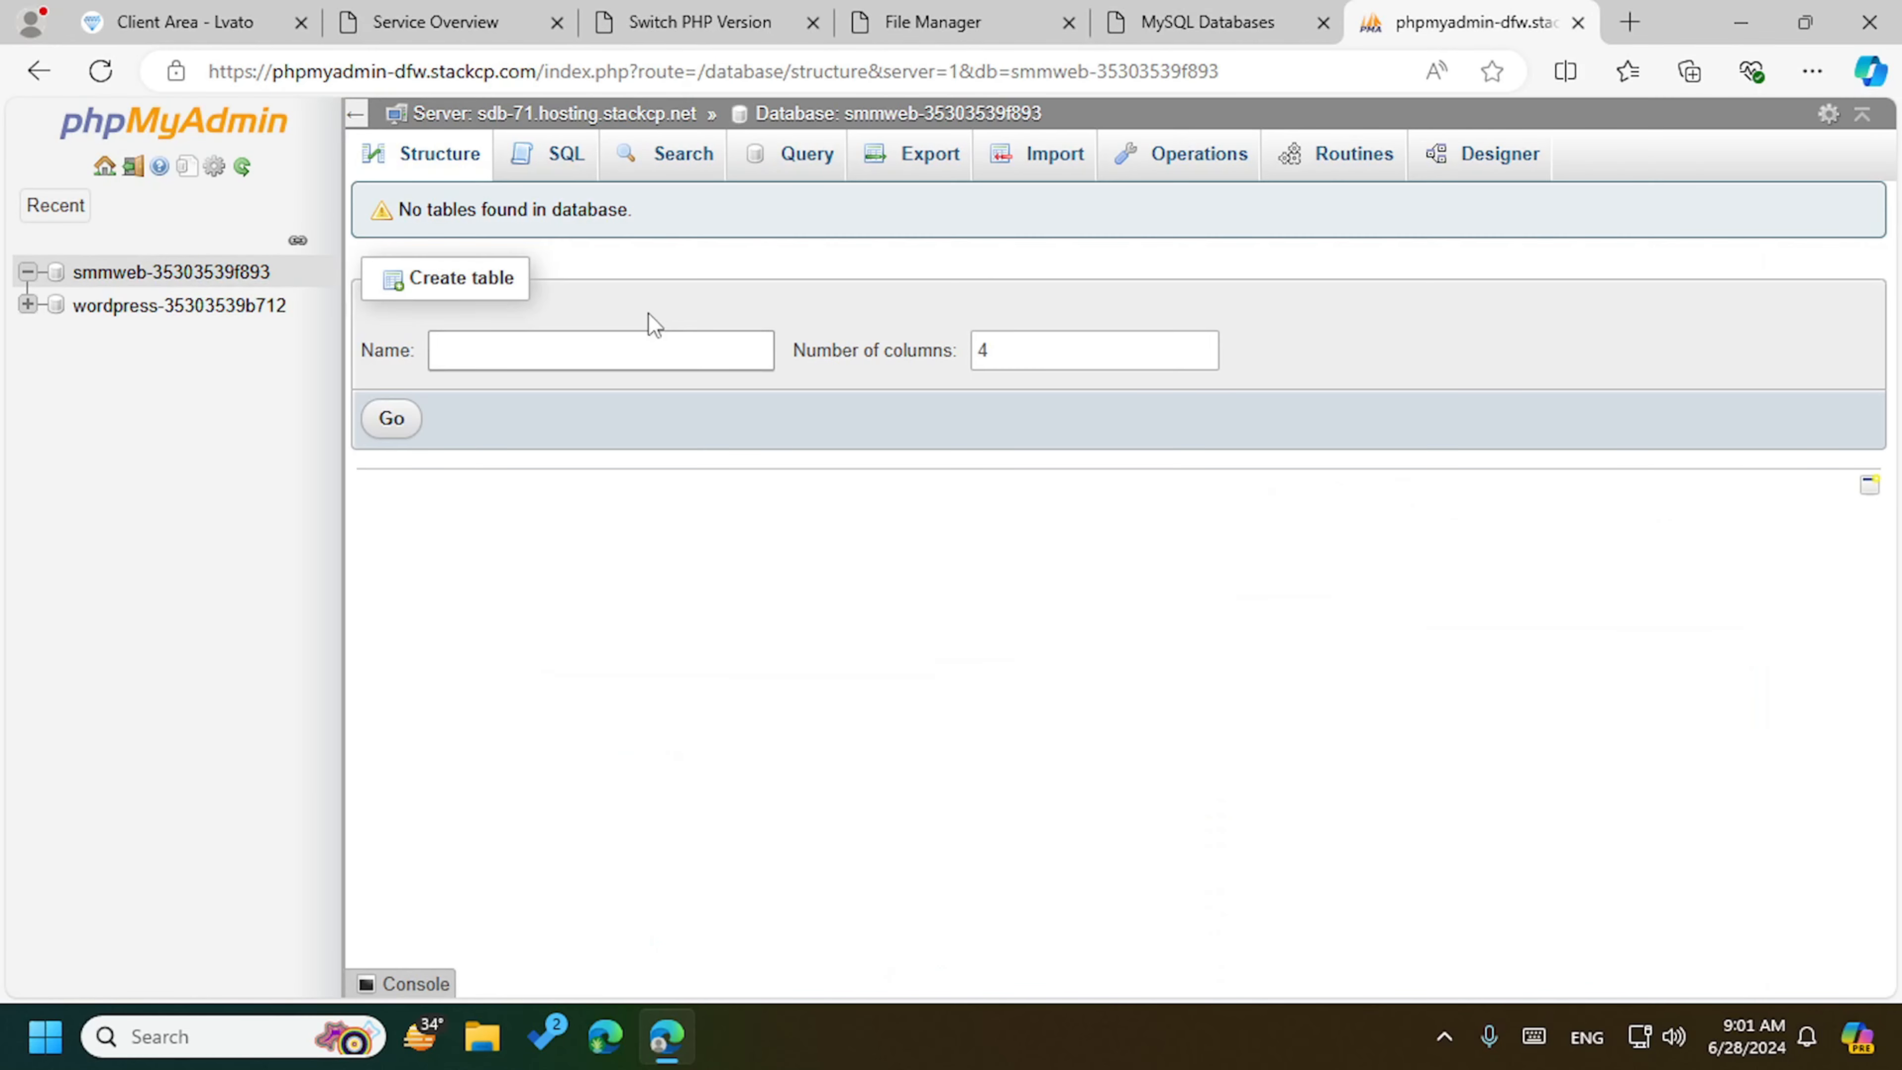
{"action": "left_click", "coordinate": [595, 177]}
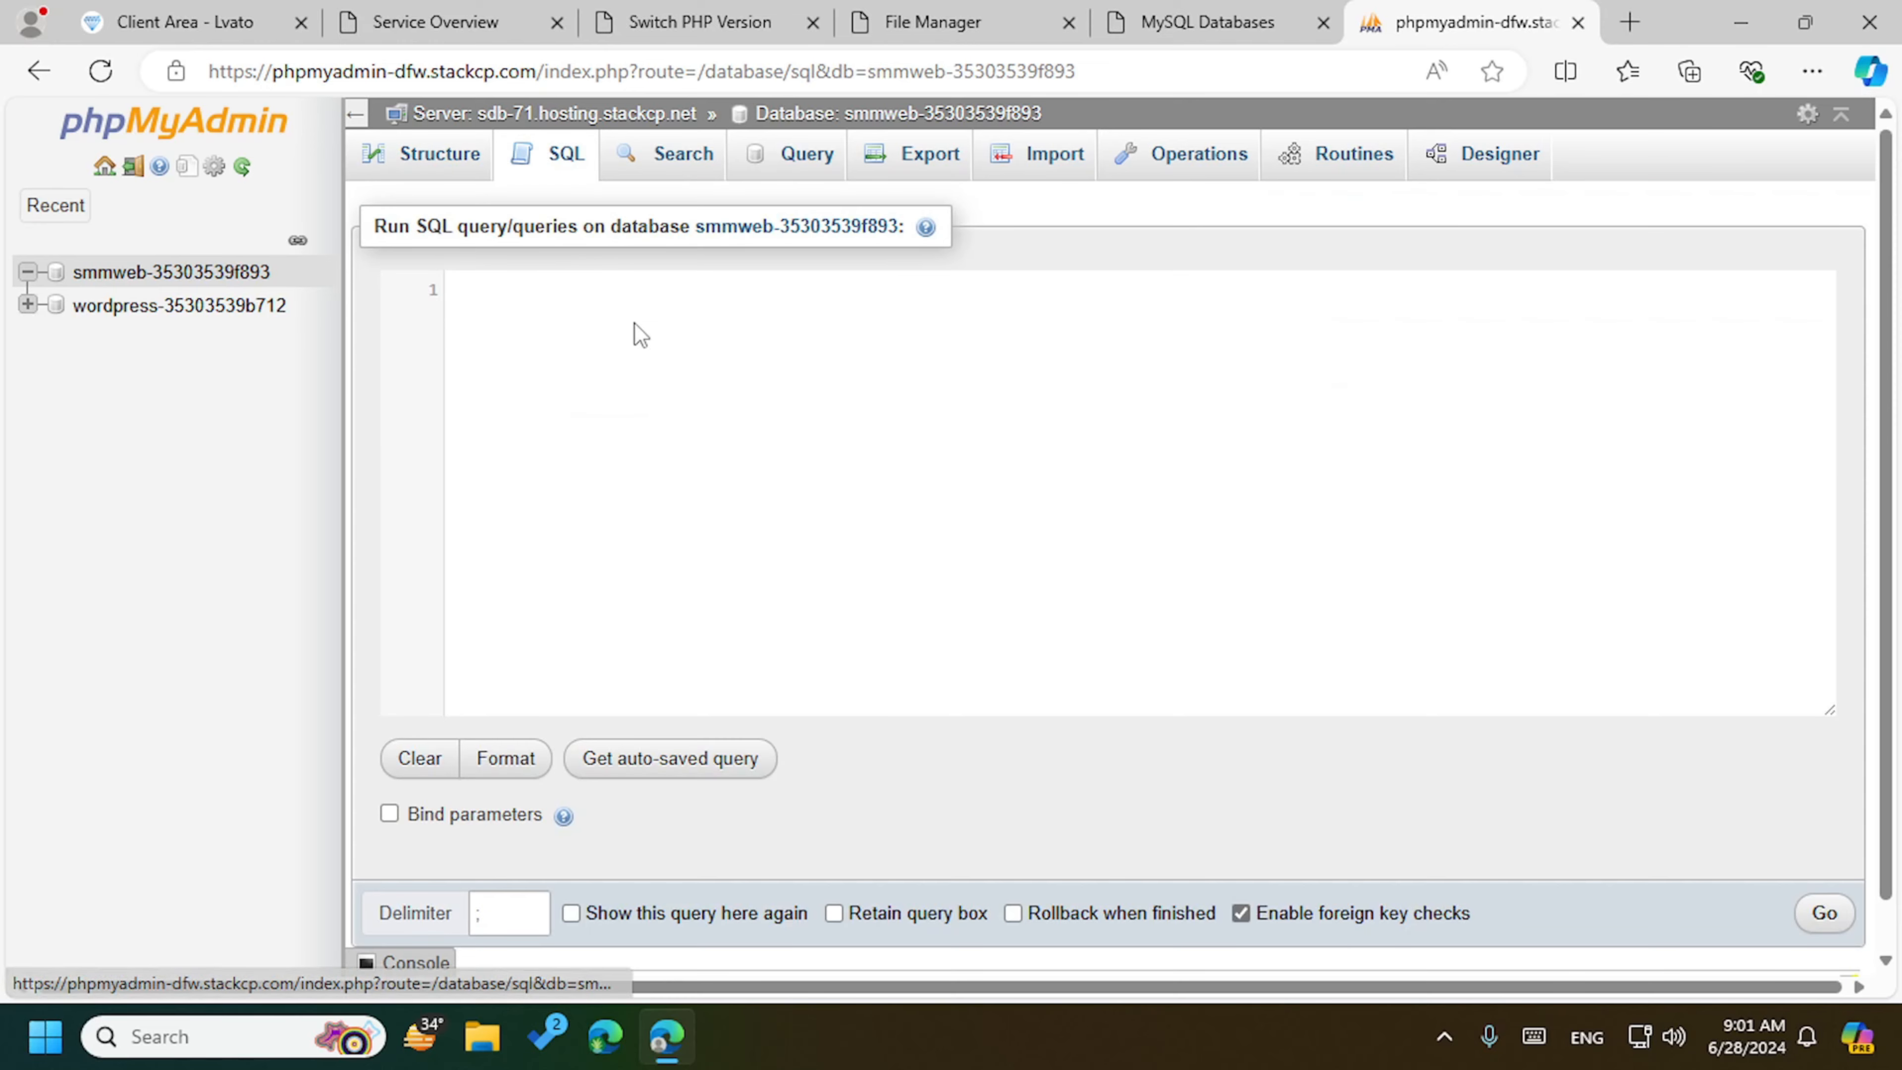
{"action": "key", "text": "ctrl+v"}
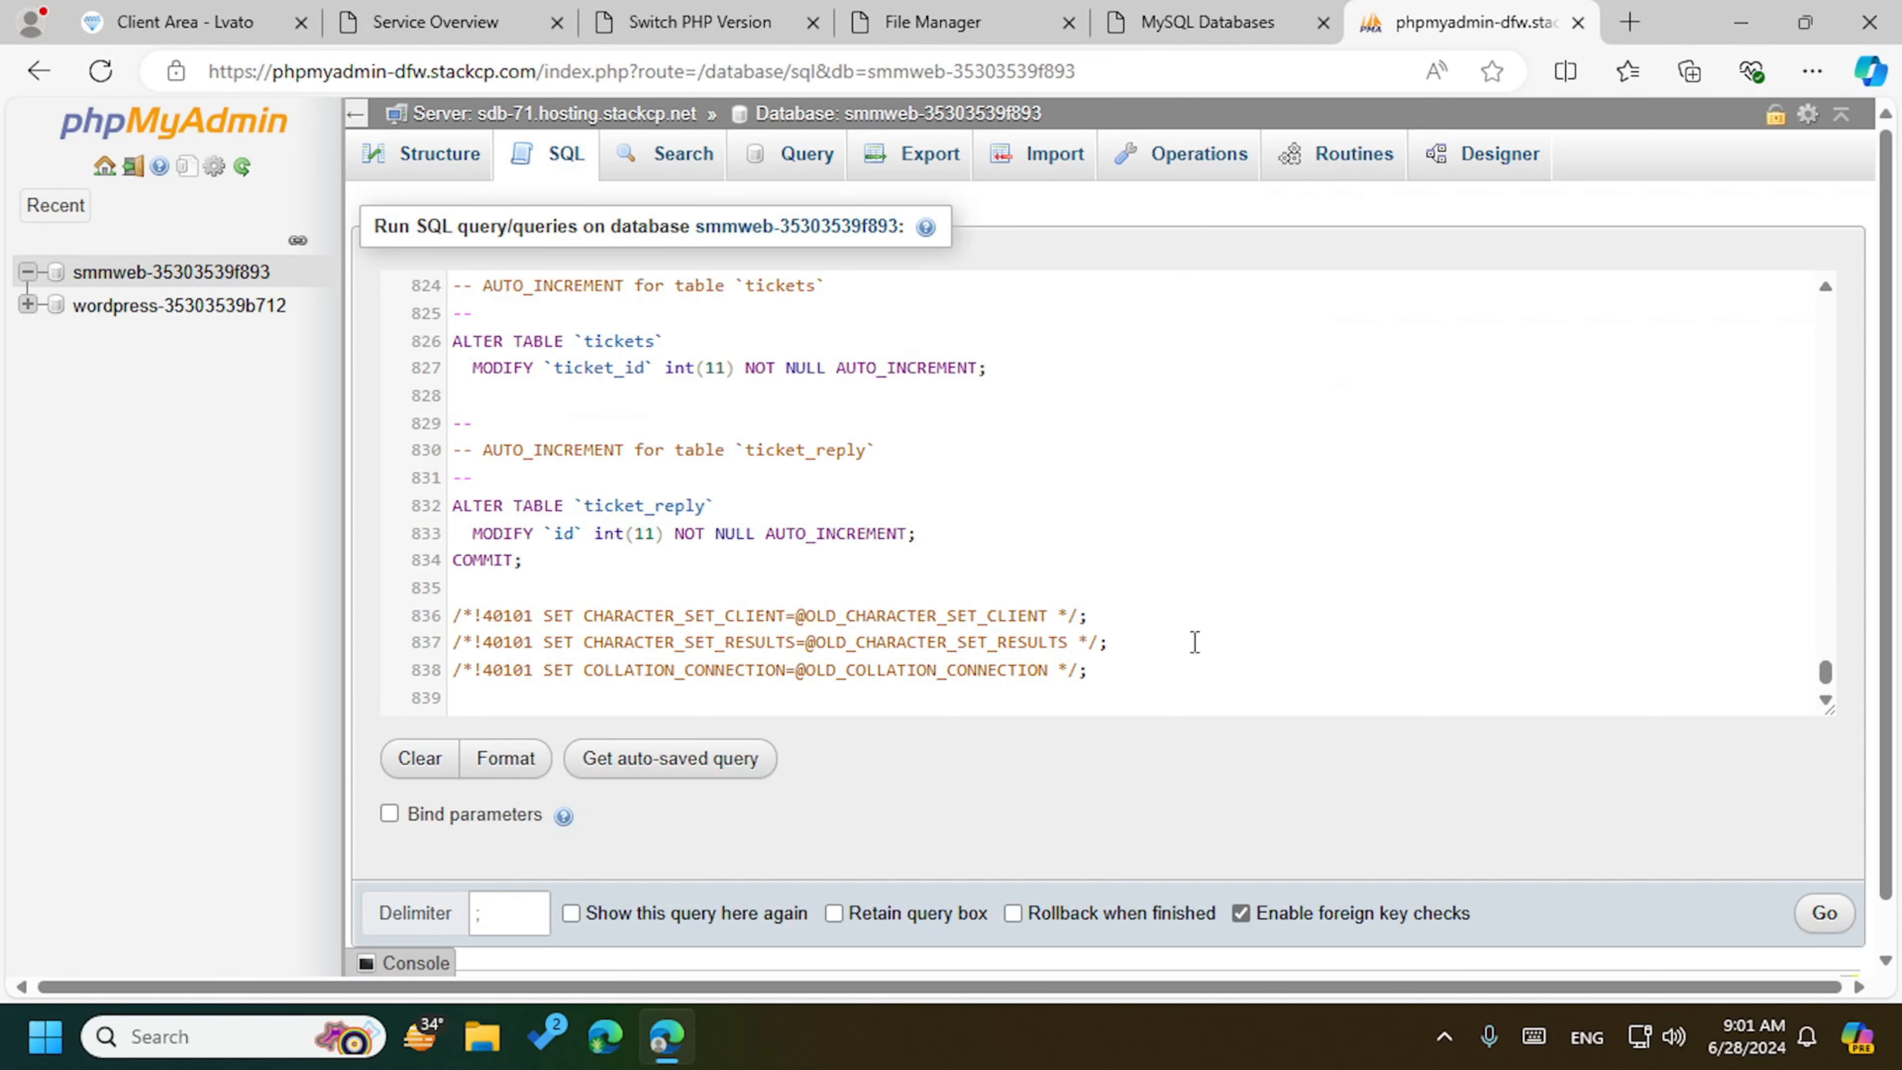
{"action": "left_click_drag", "start_coordinate": [1826, 675], "coordinate": [1824, 300]}
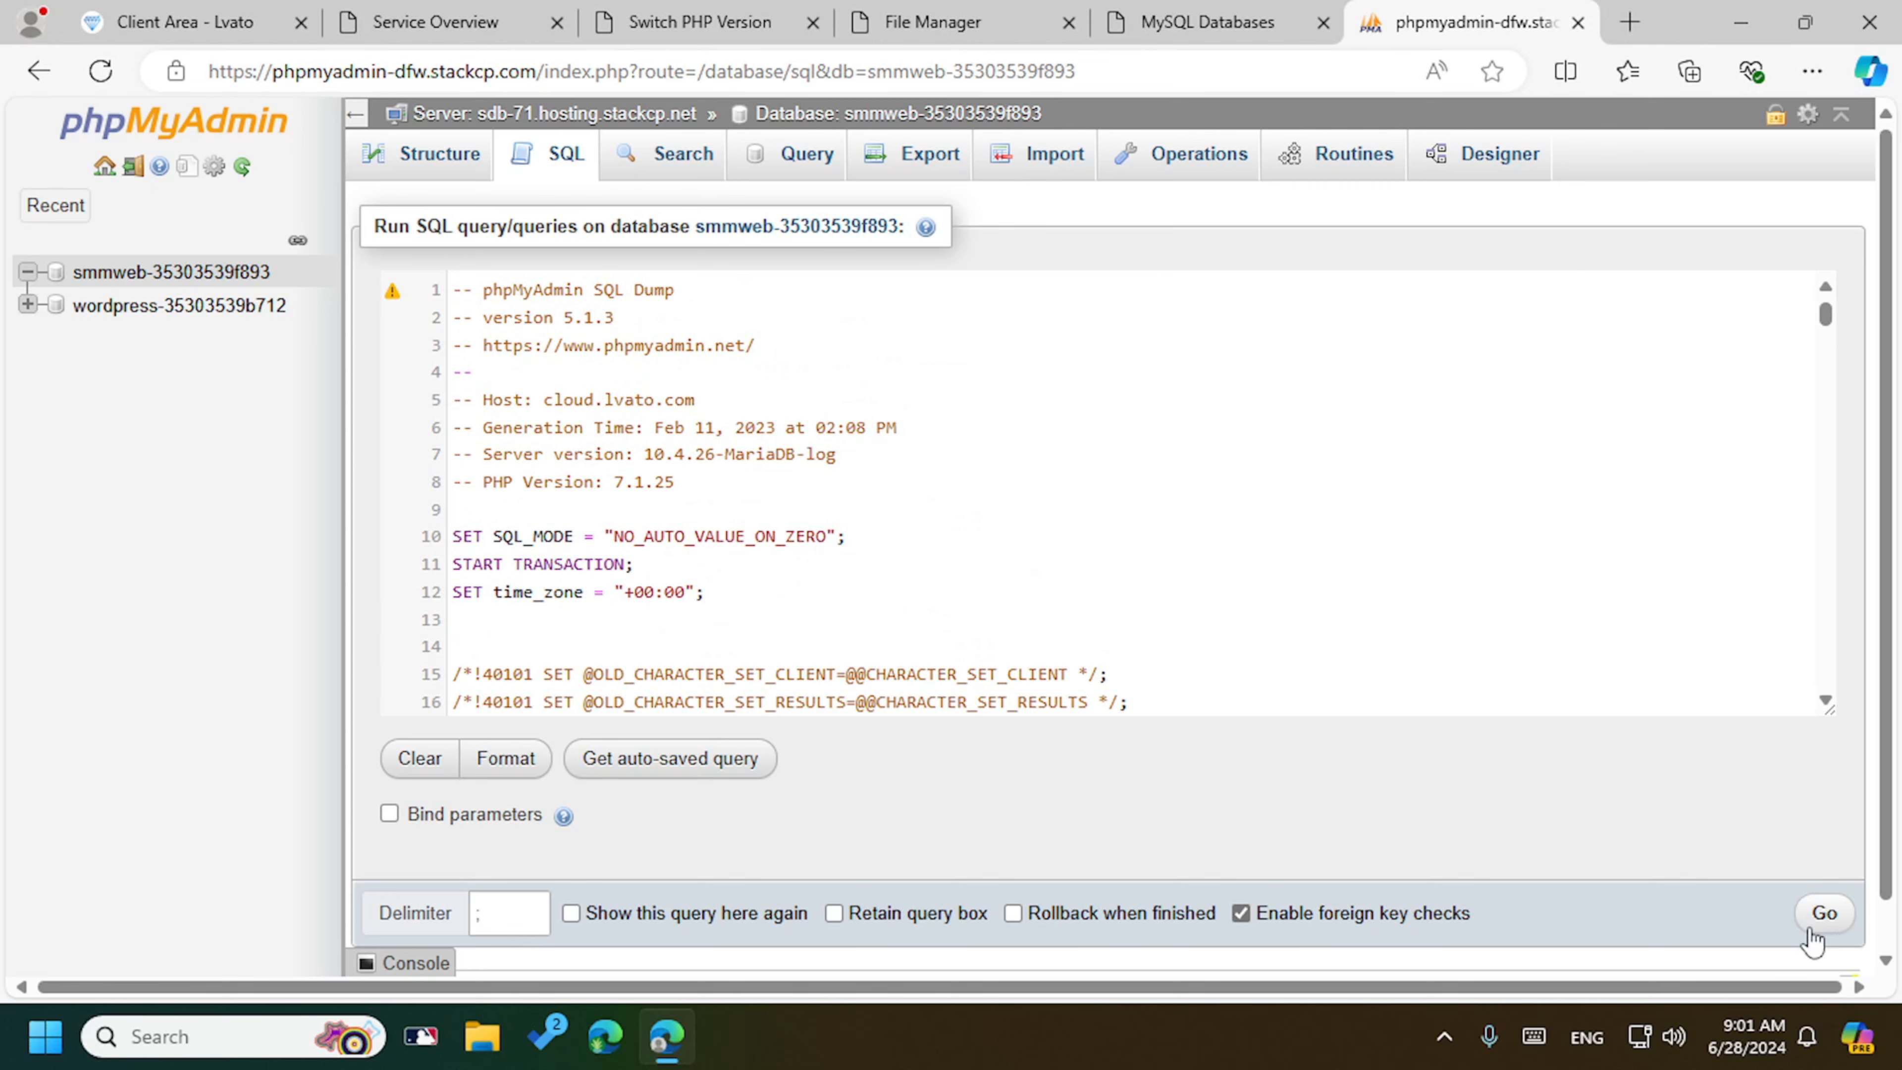
{"action": "left_click", "coordinate": [1824, 913]}
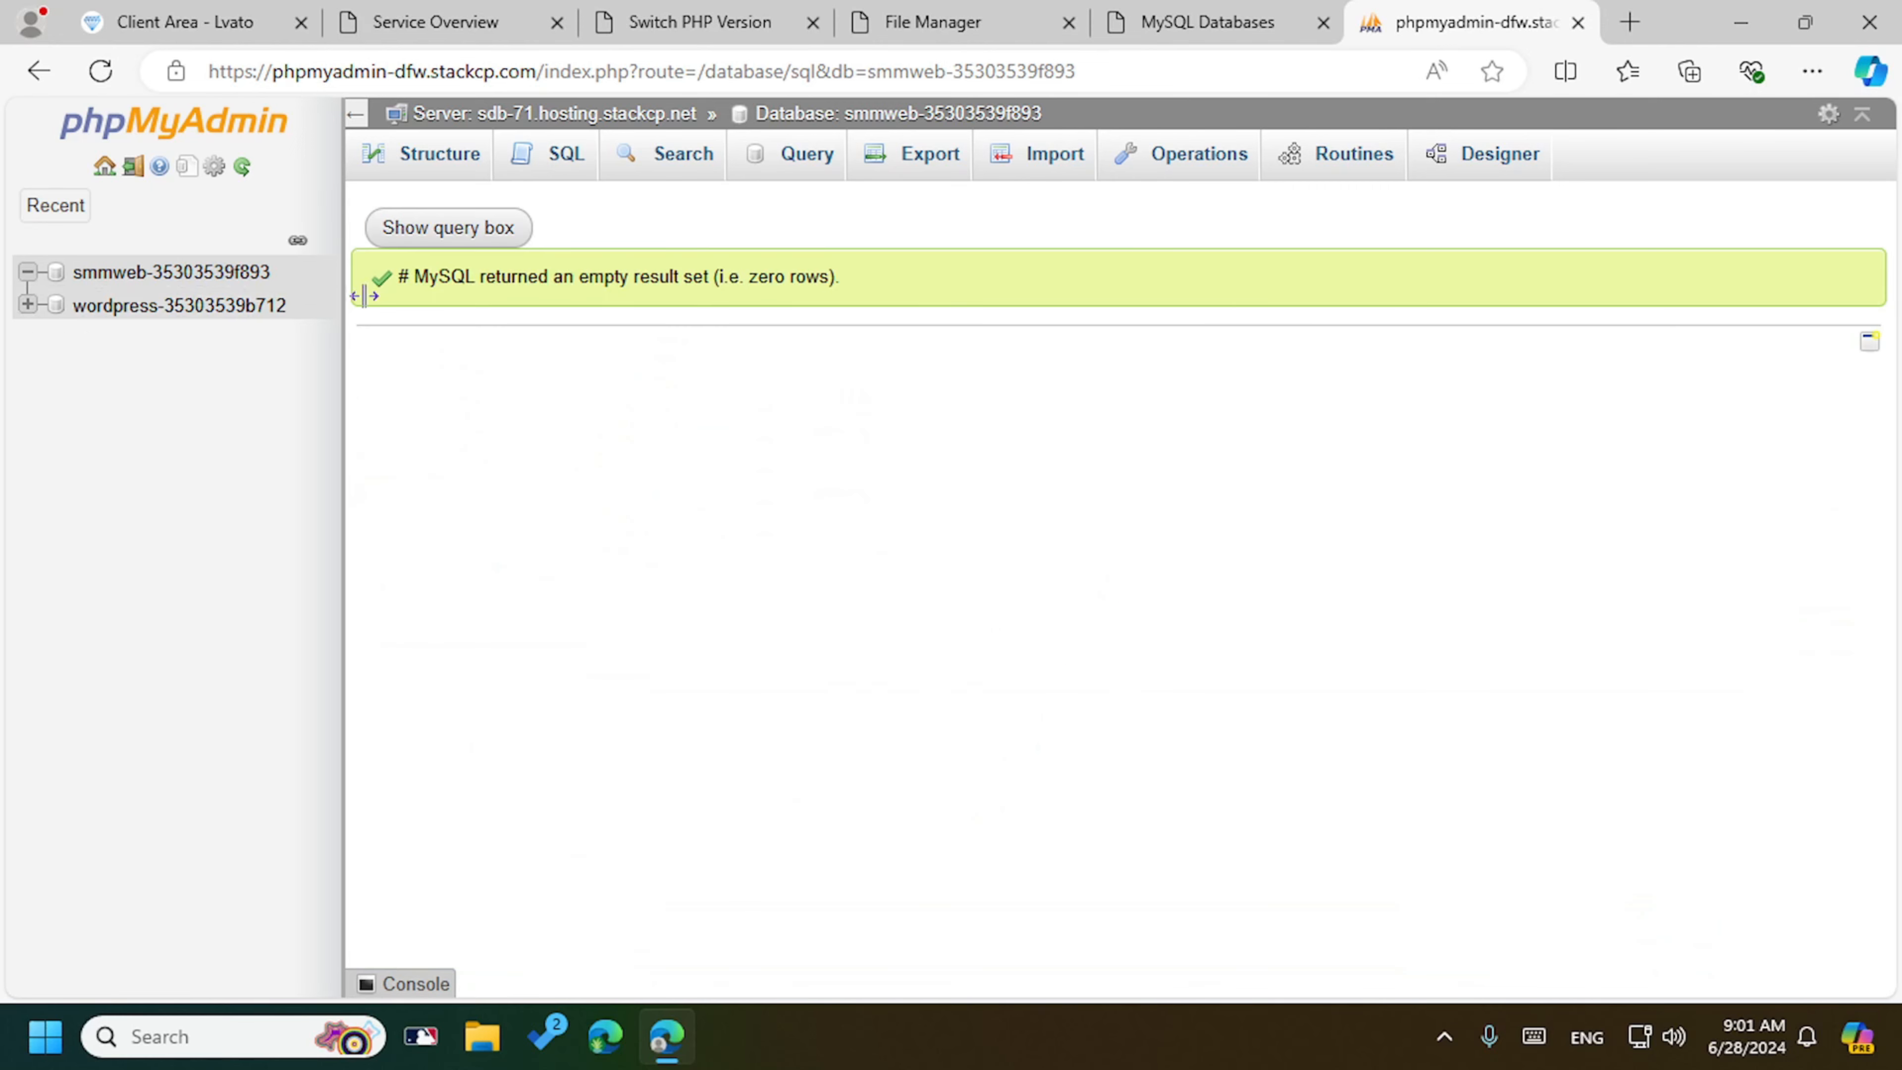
{"action": "left_click", "coordinate": [252, 273]}
{"action": "scroll", "coordinate": [806, 686], "scroll_direction": "down", "scroll_amount": 10}
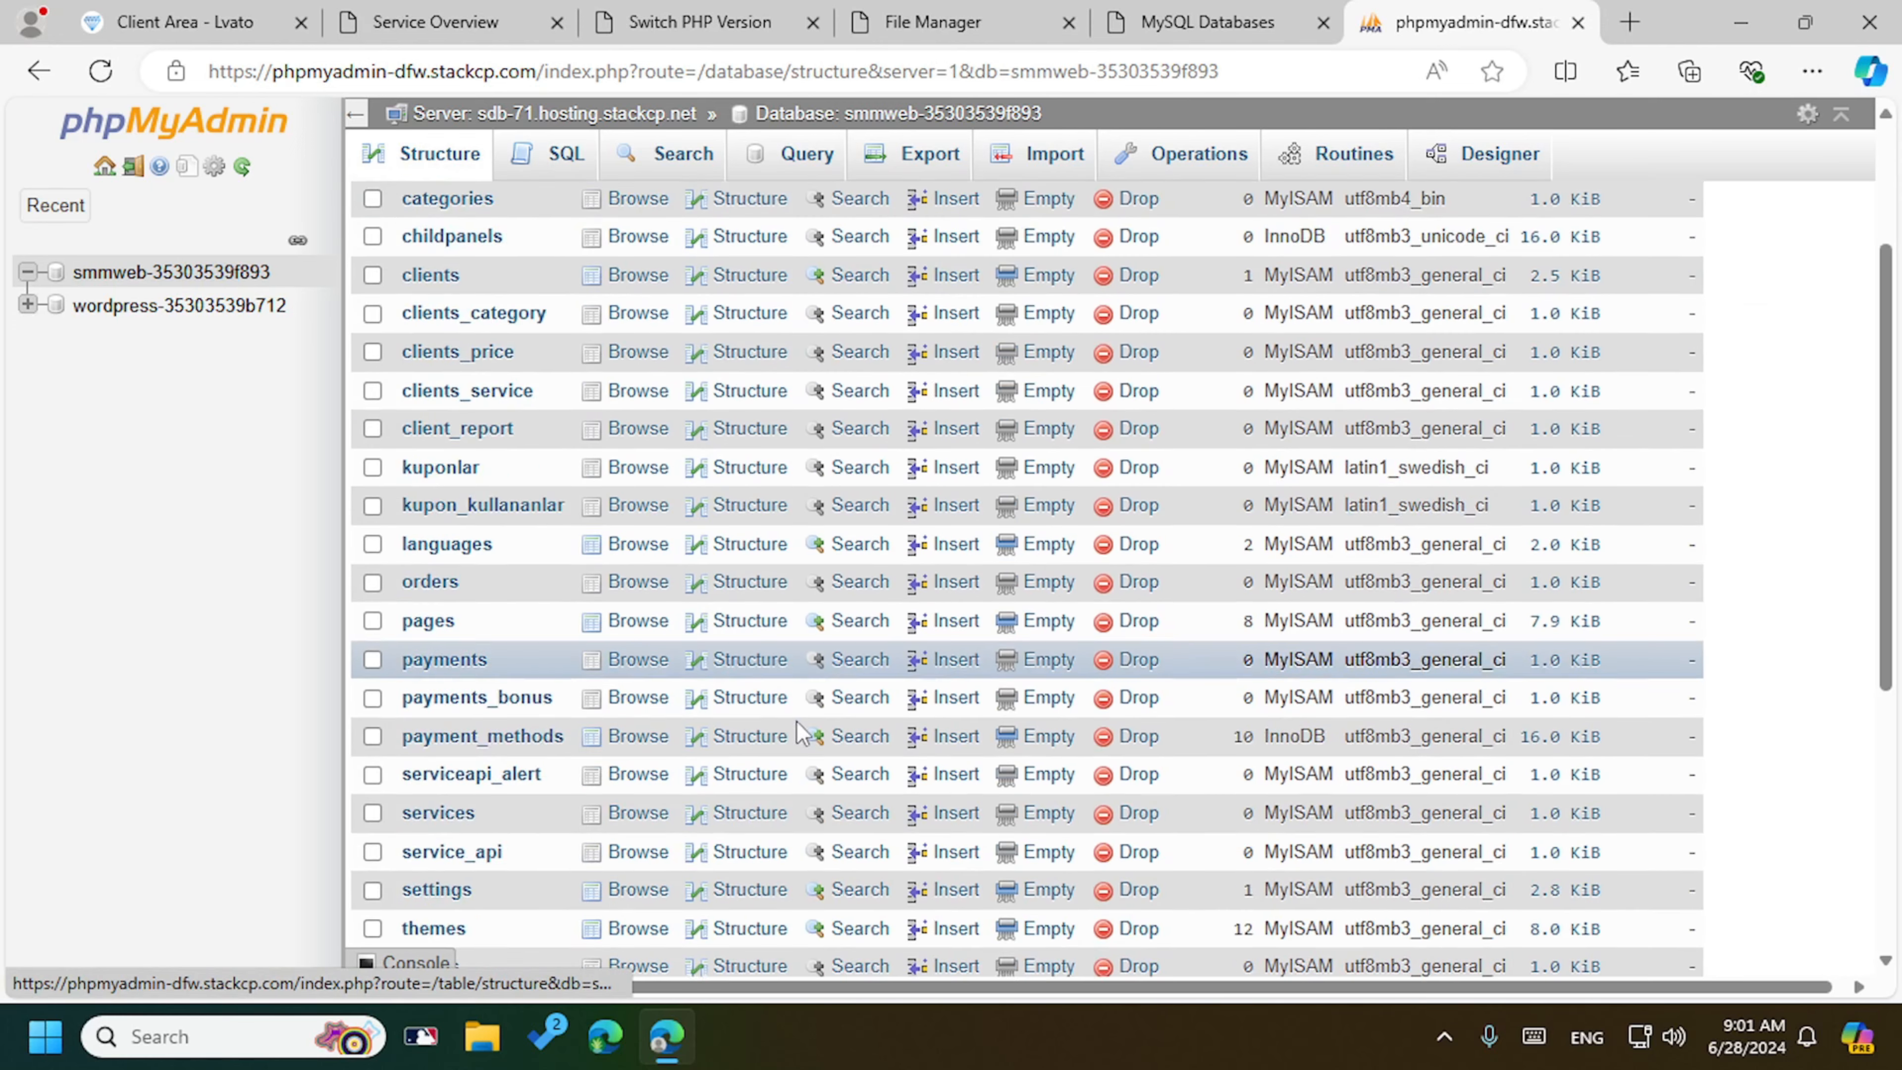
Step: Examine the import options for the smmweb database in phpMyAdmin and the actions available for the SQL file in the file manager
{"action": "scroll", "coordinate": [813, 695], "scroll_direction": "up", "scroll_amount": 10}
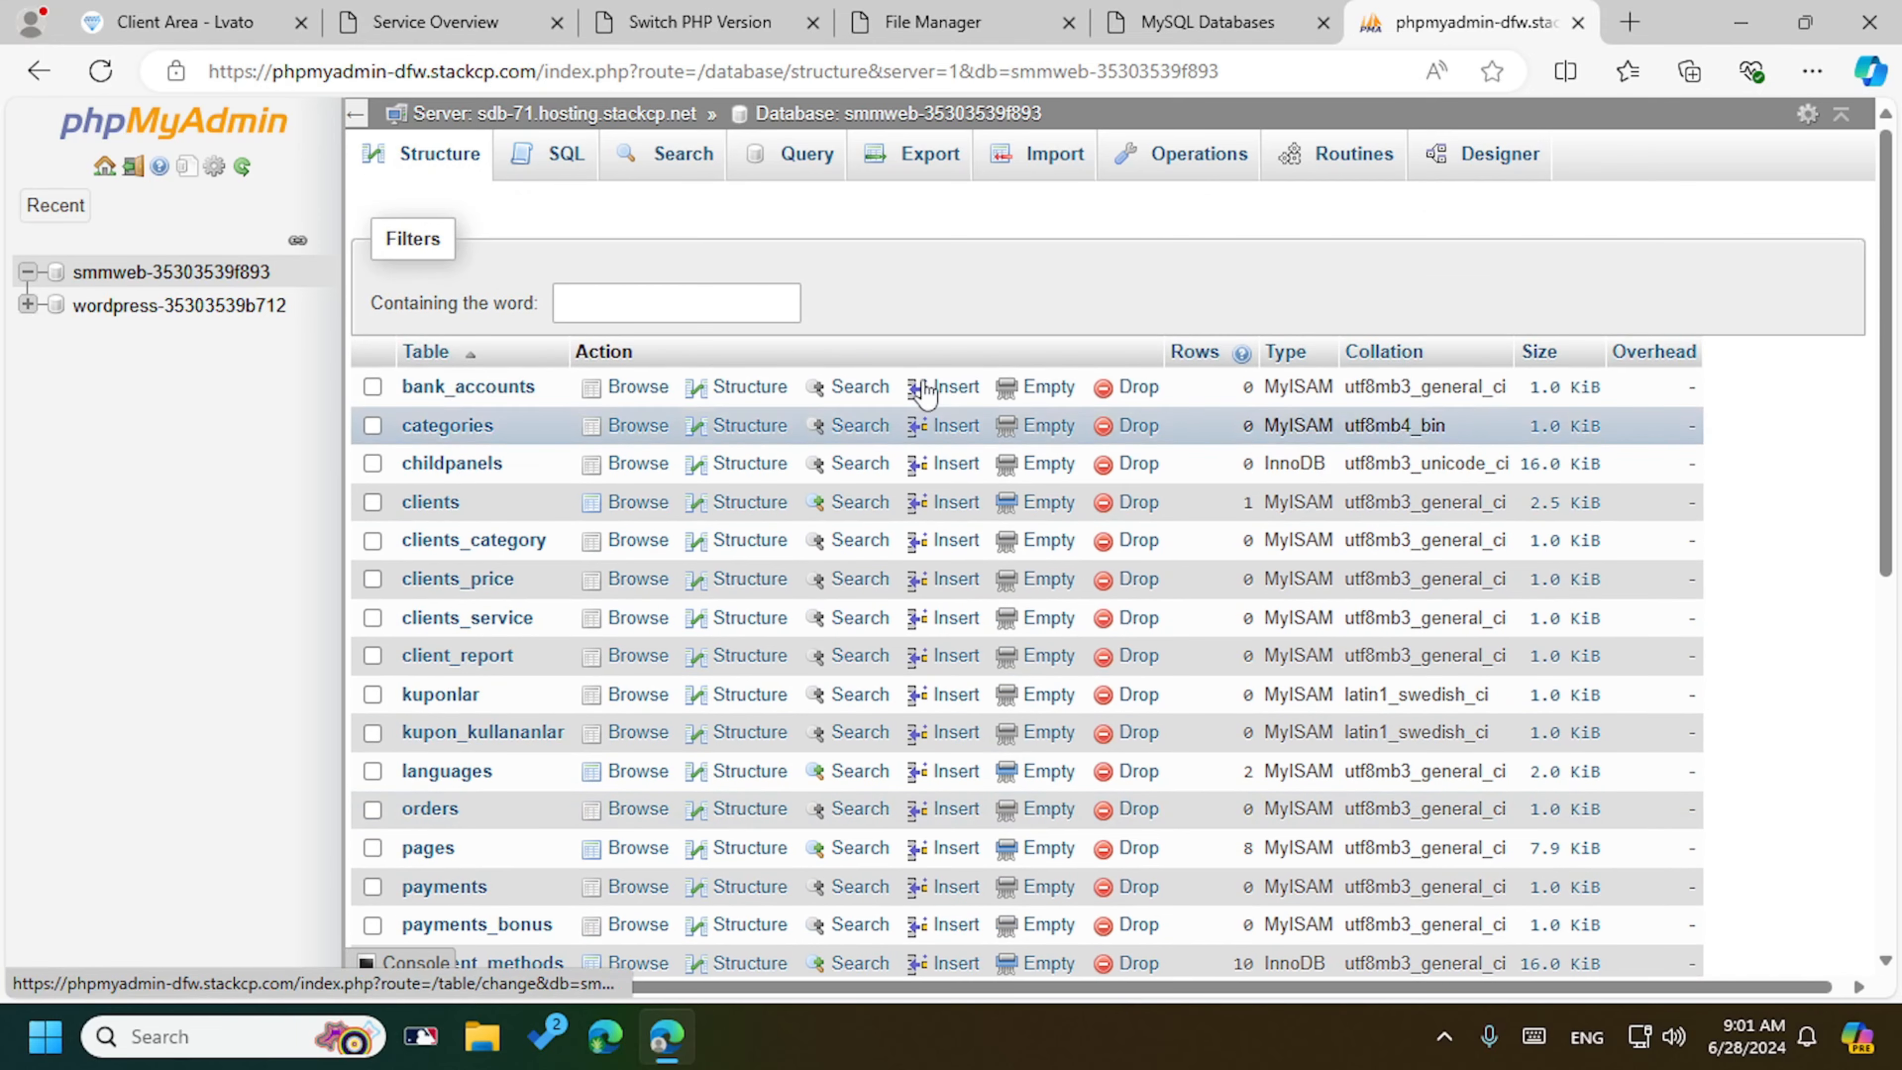
{"action": "left_click", "coordinate": [1037, 161]}
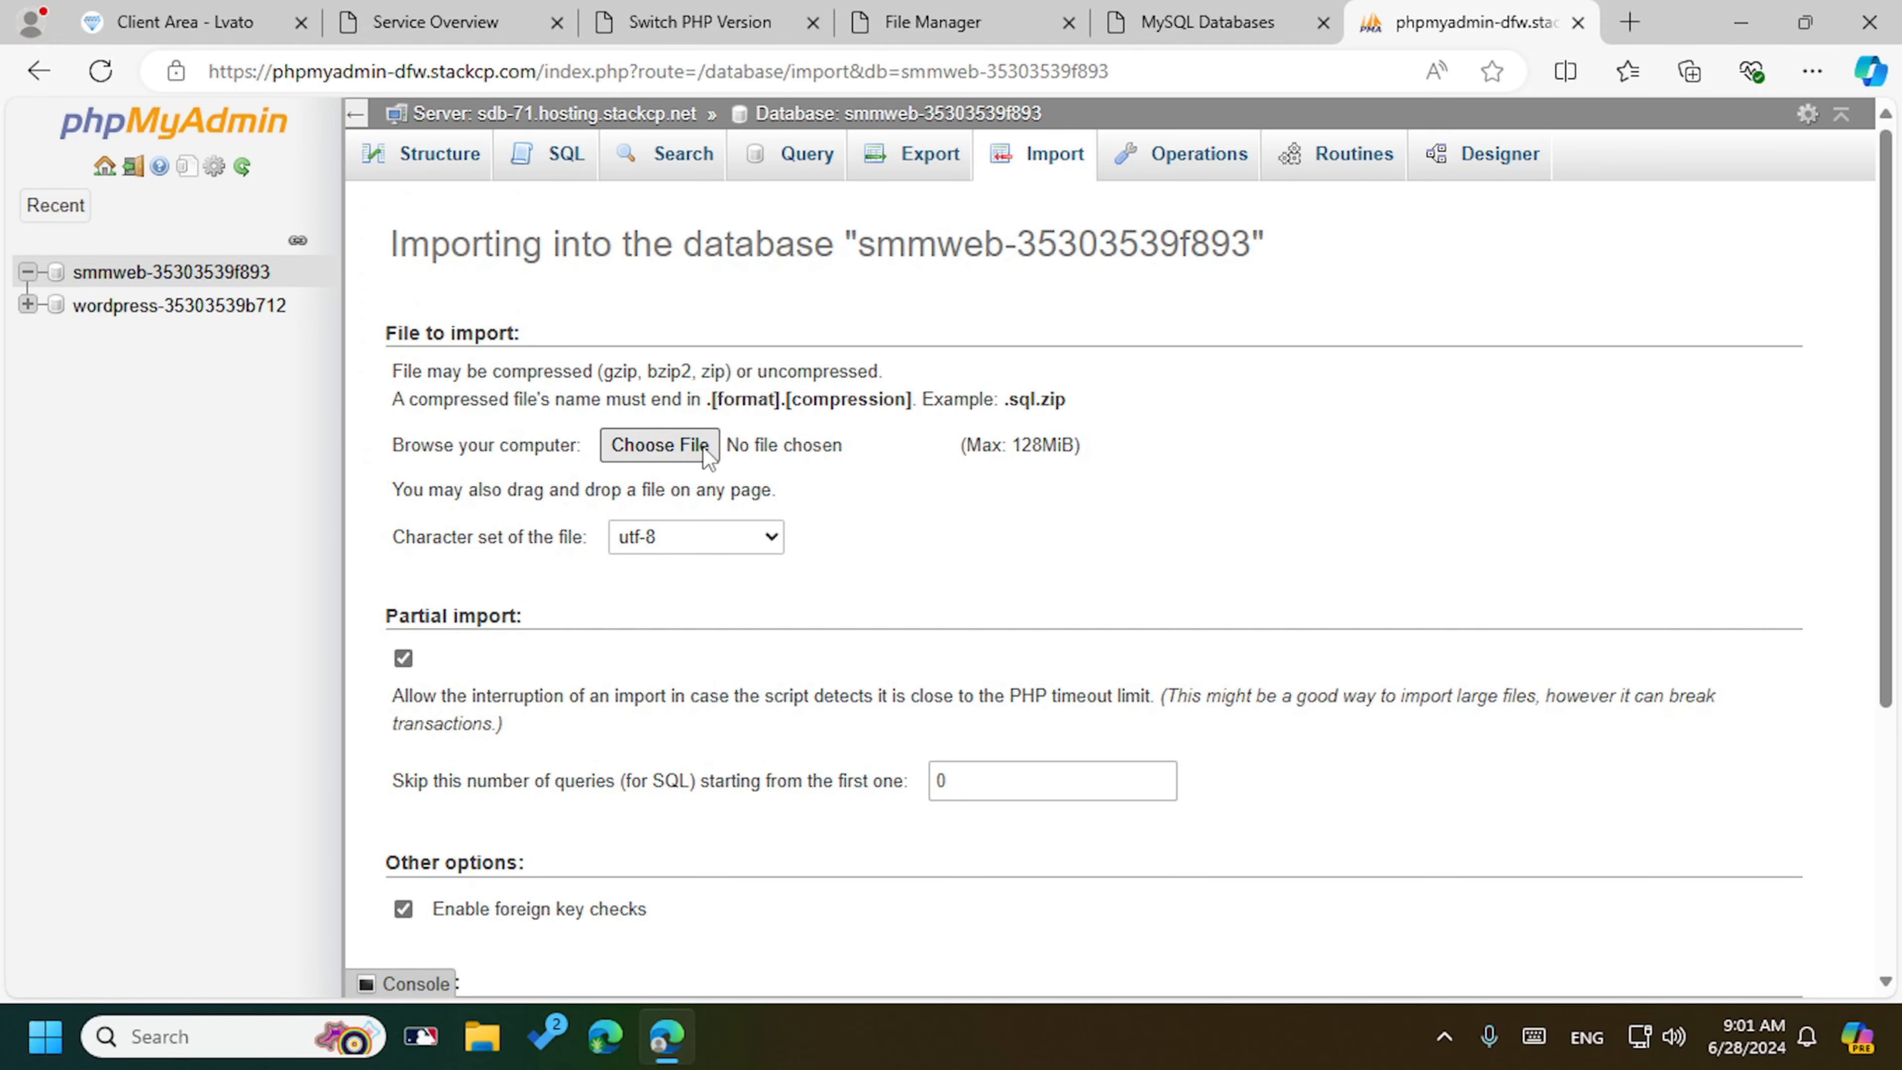
{"action": "left_click", "coordinate": [947, 11]}
{"action": "left_click", "coordinate": [1179, 16]}
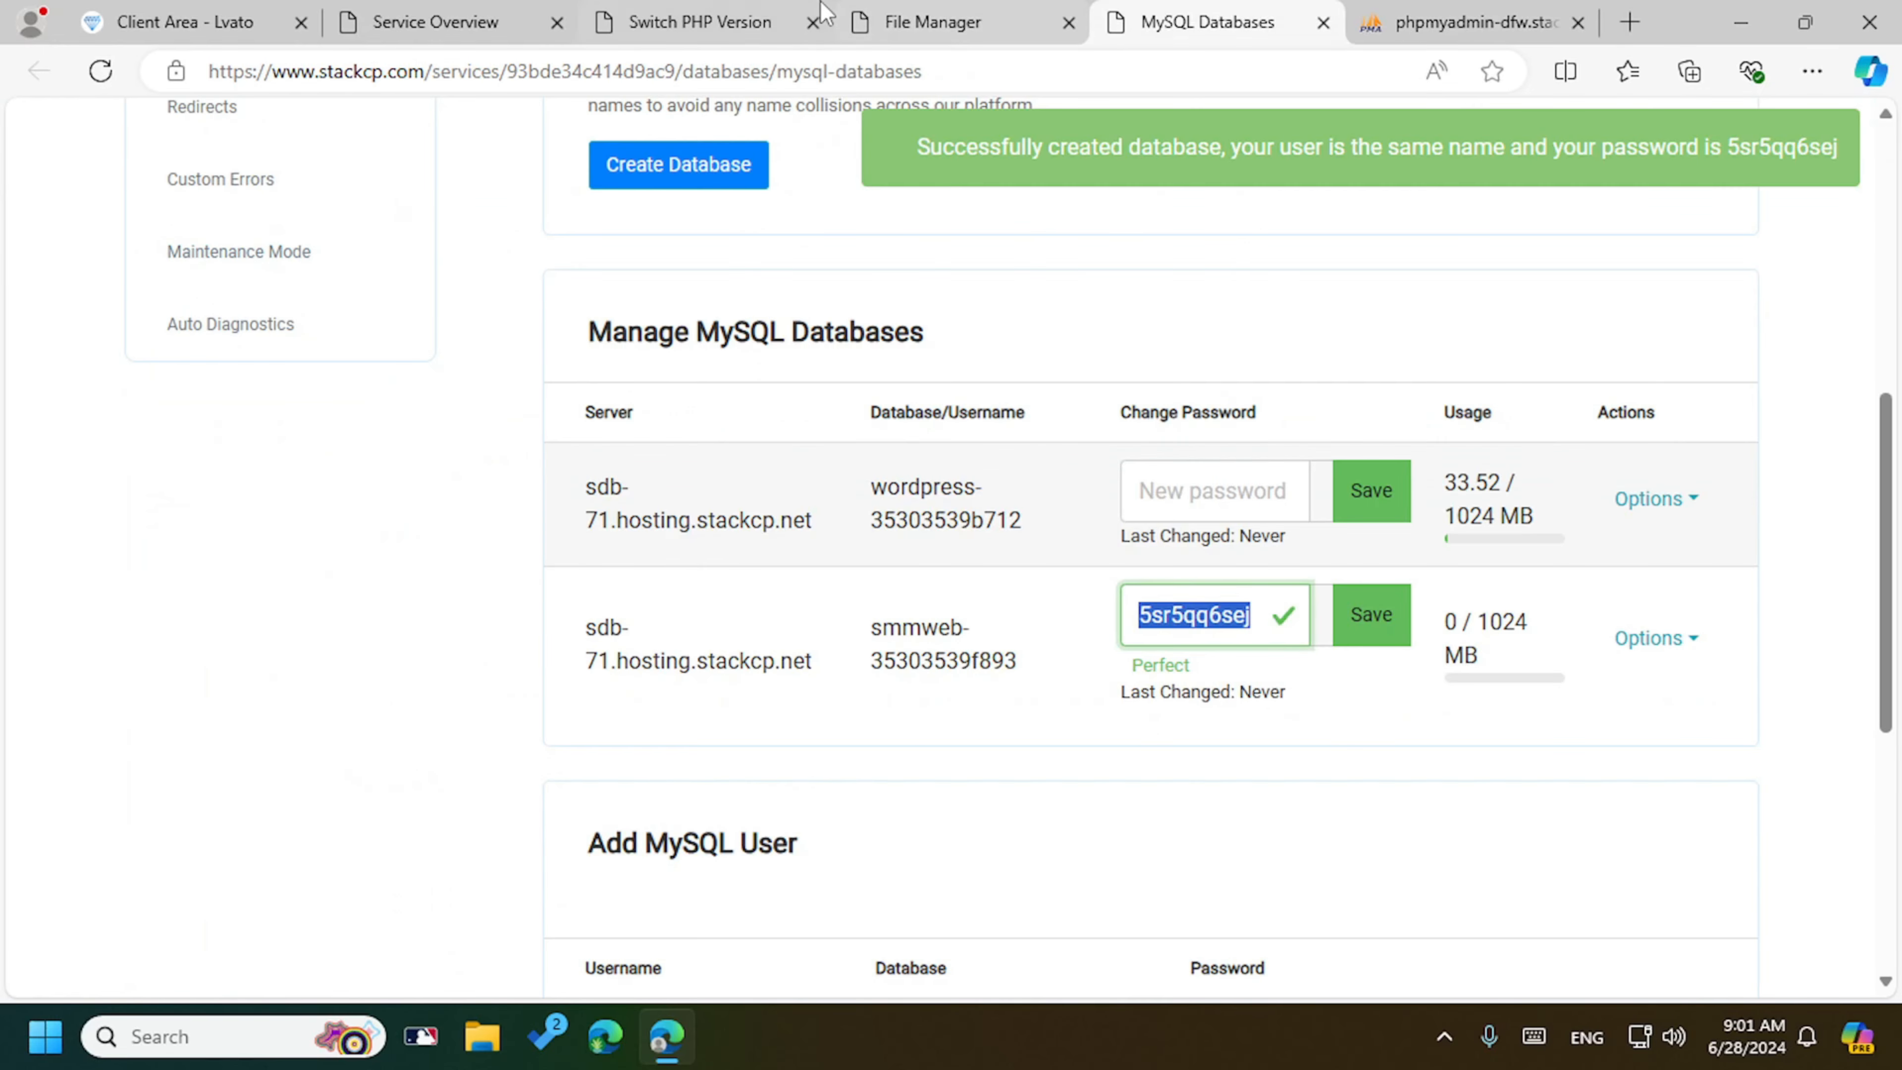
{"action": "left_click", "coordinate": [921, 18]}
{"action": "right_click", "coordinate": [255, 580]}
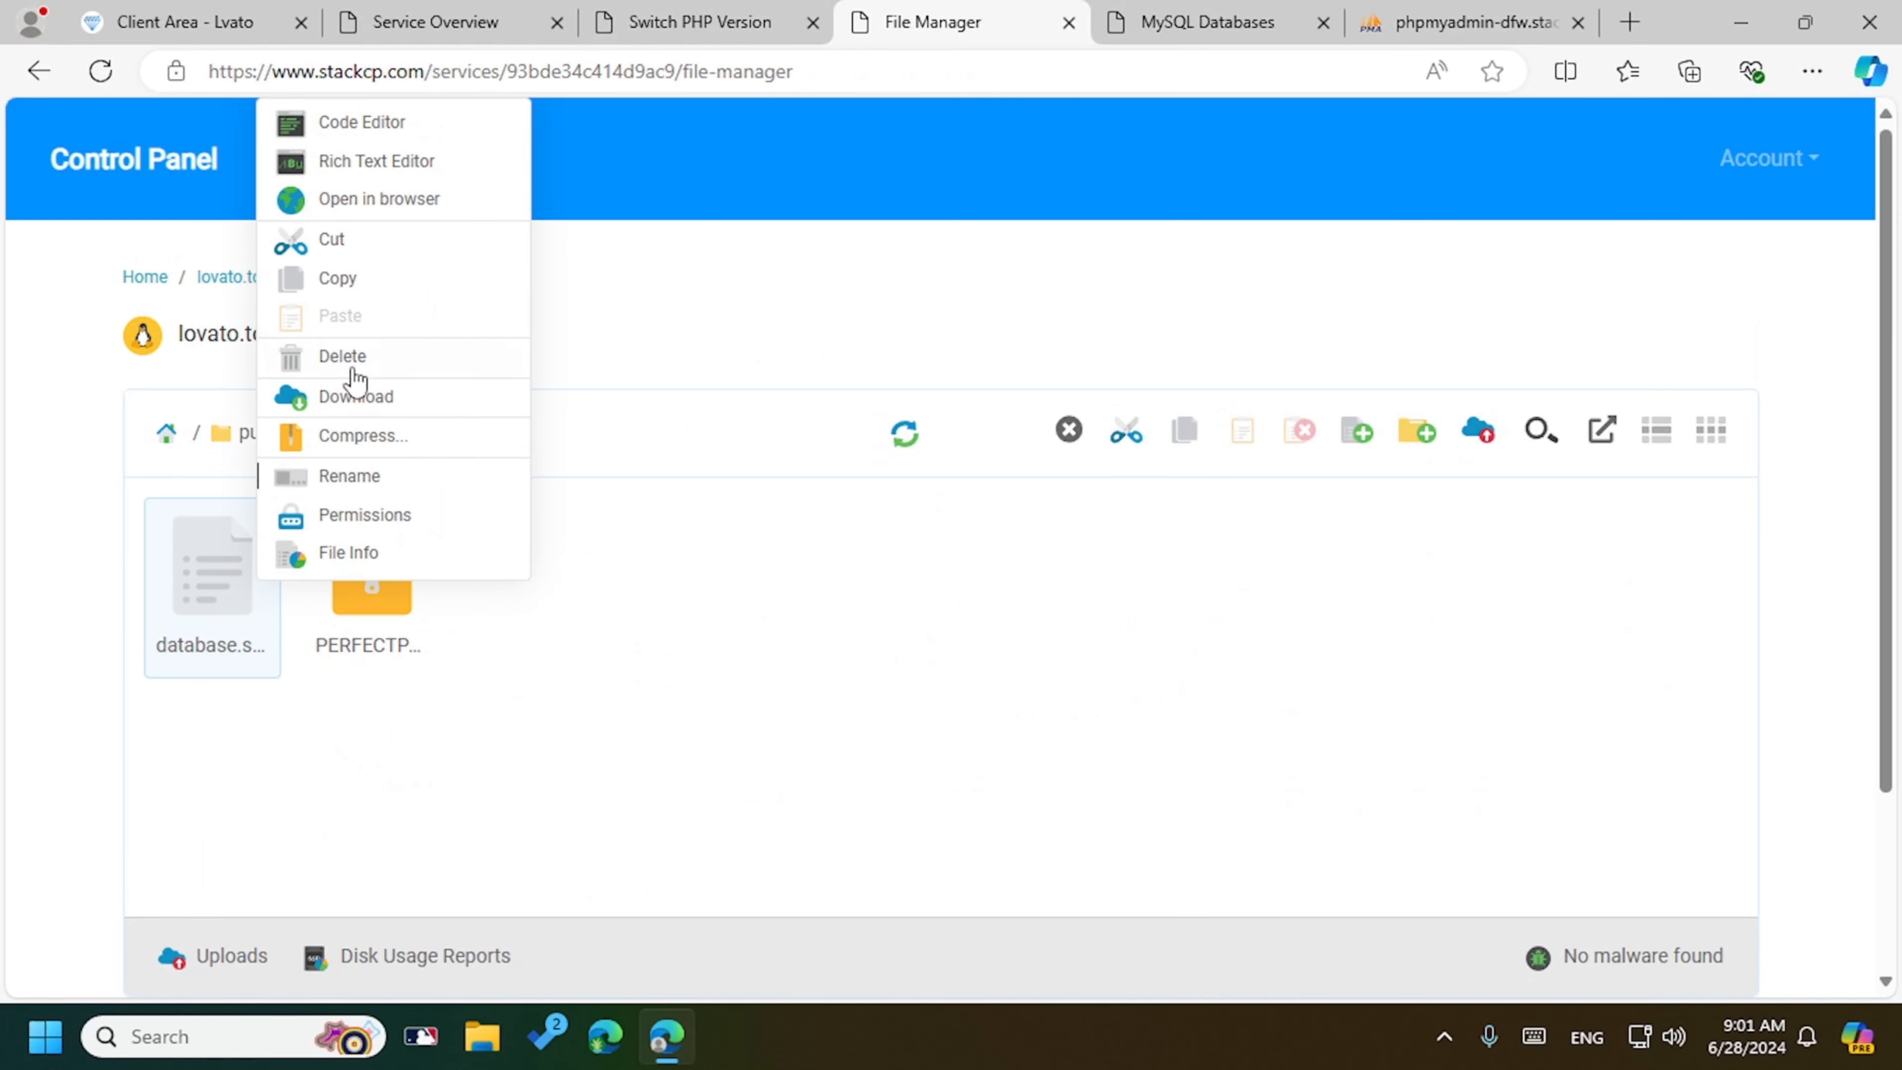
{"action": "left_click", "coordinate": [1468, 22]}
{"action": "scroll", "coordinate": [713, 671], "scroll_direction": "down", "scroll_amount": 5}
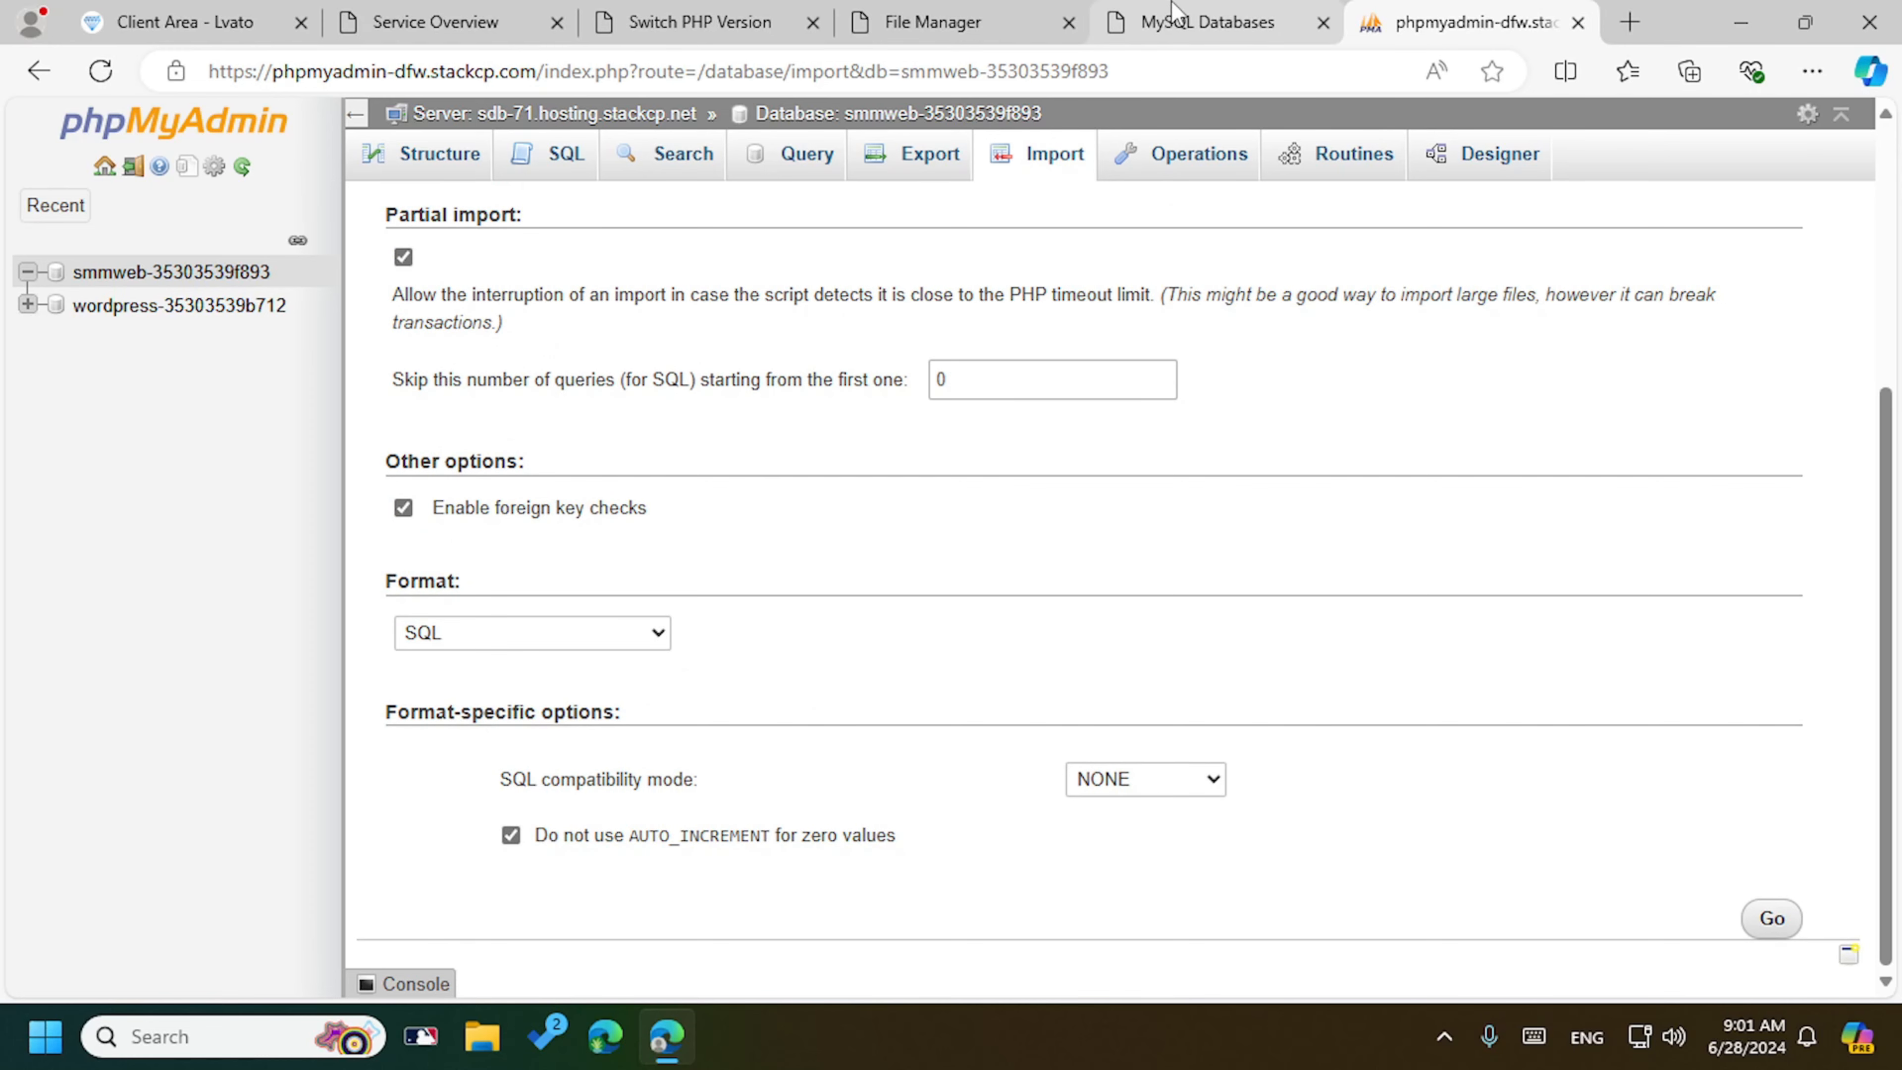
{"action": "left_click", "coordinate": [445, 178]}
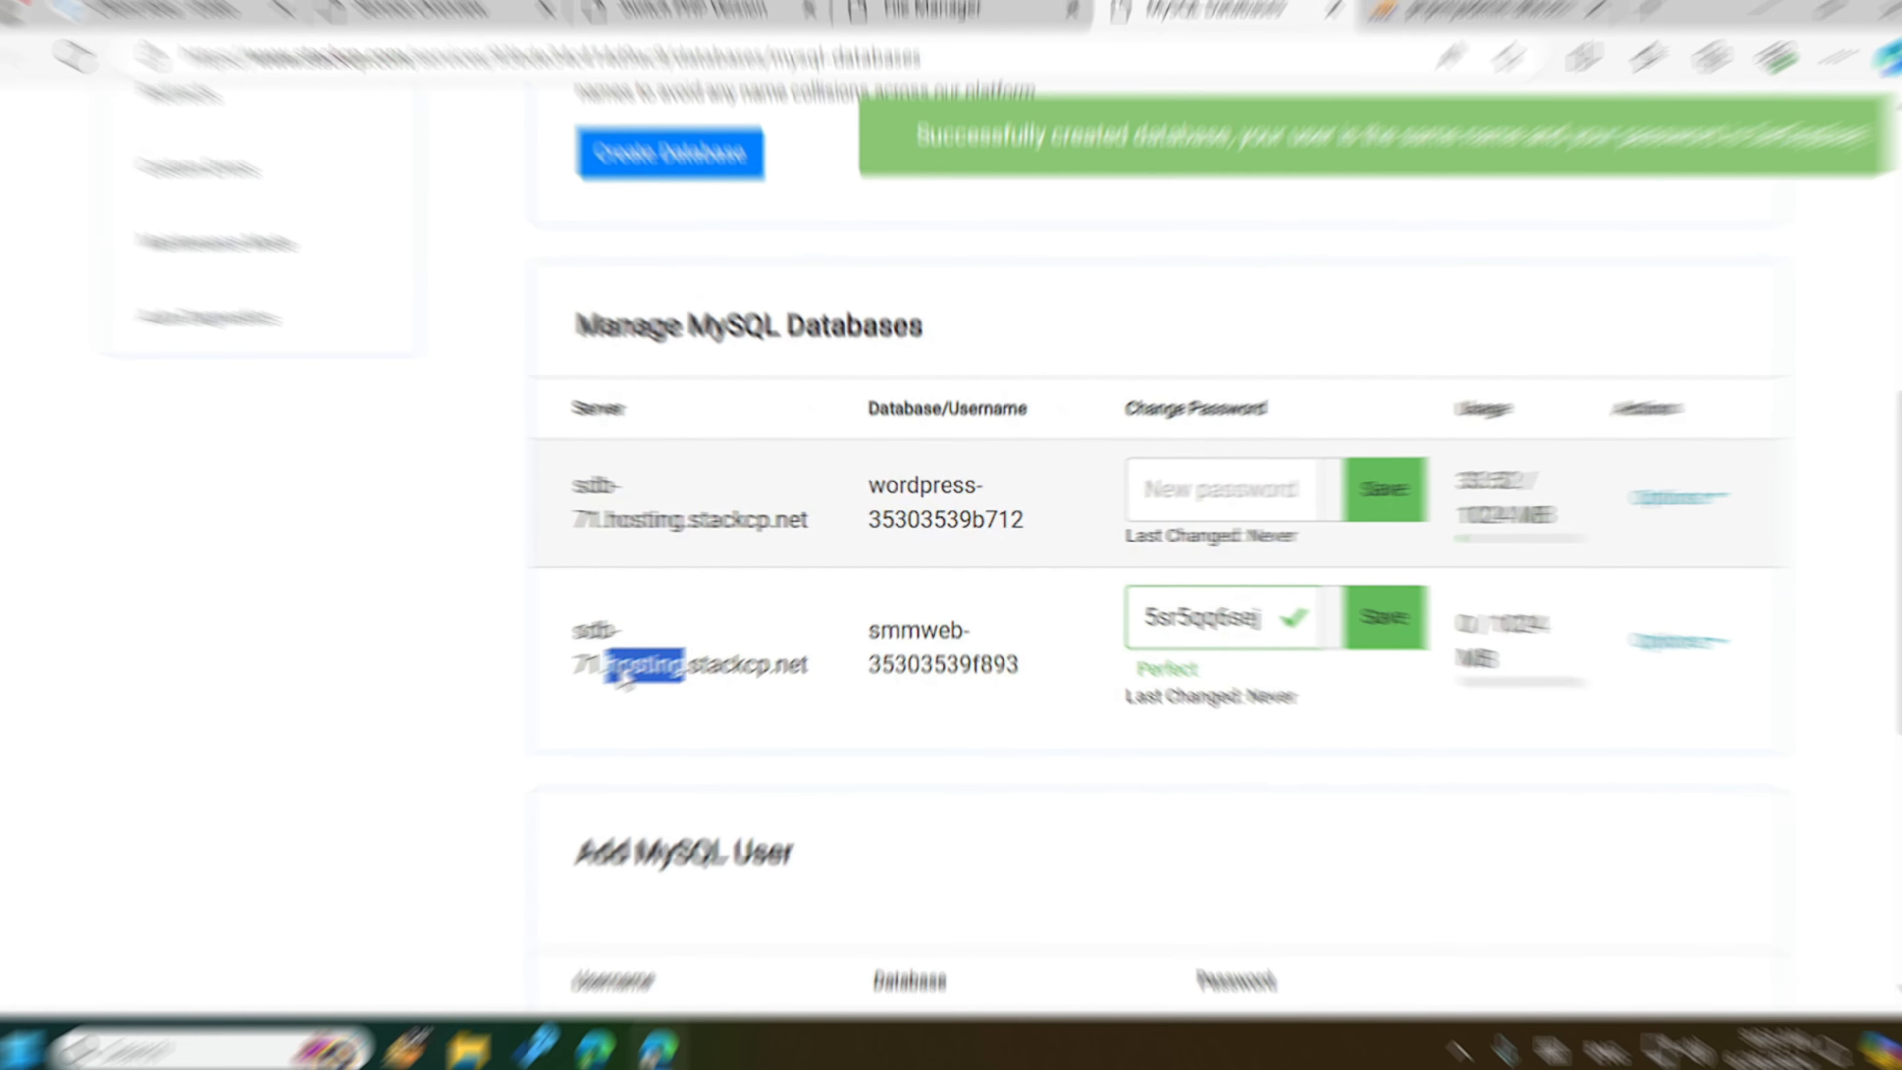
Step: Replace the database_host placeholder in config.php with sdb-71.hosting.stackcp.net
{"action": "left_click", "coordinate": [974, 21]}
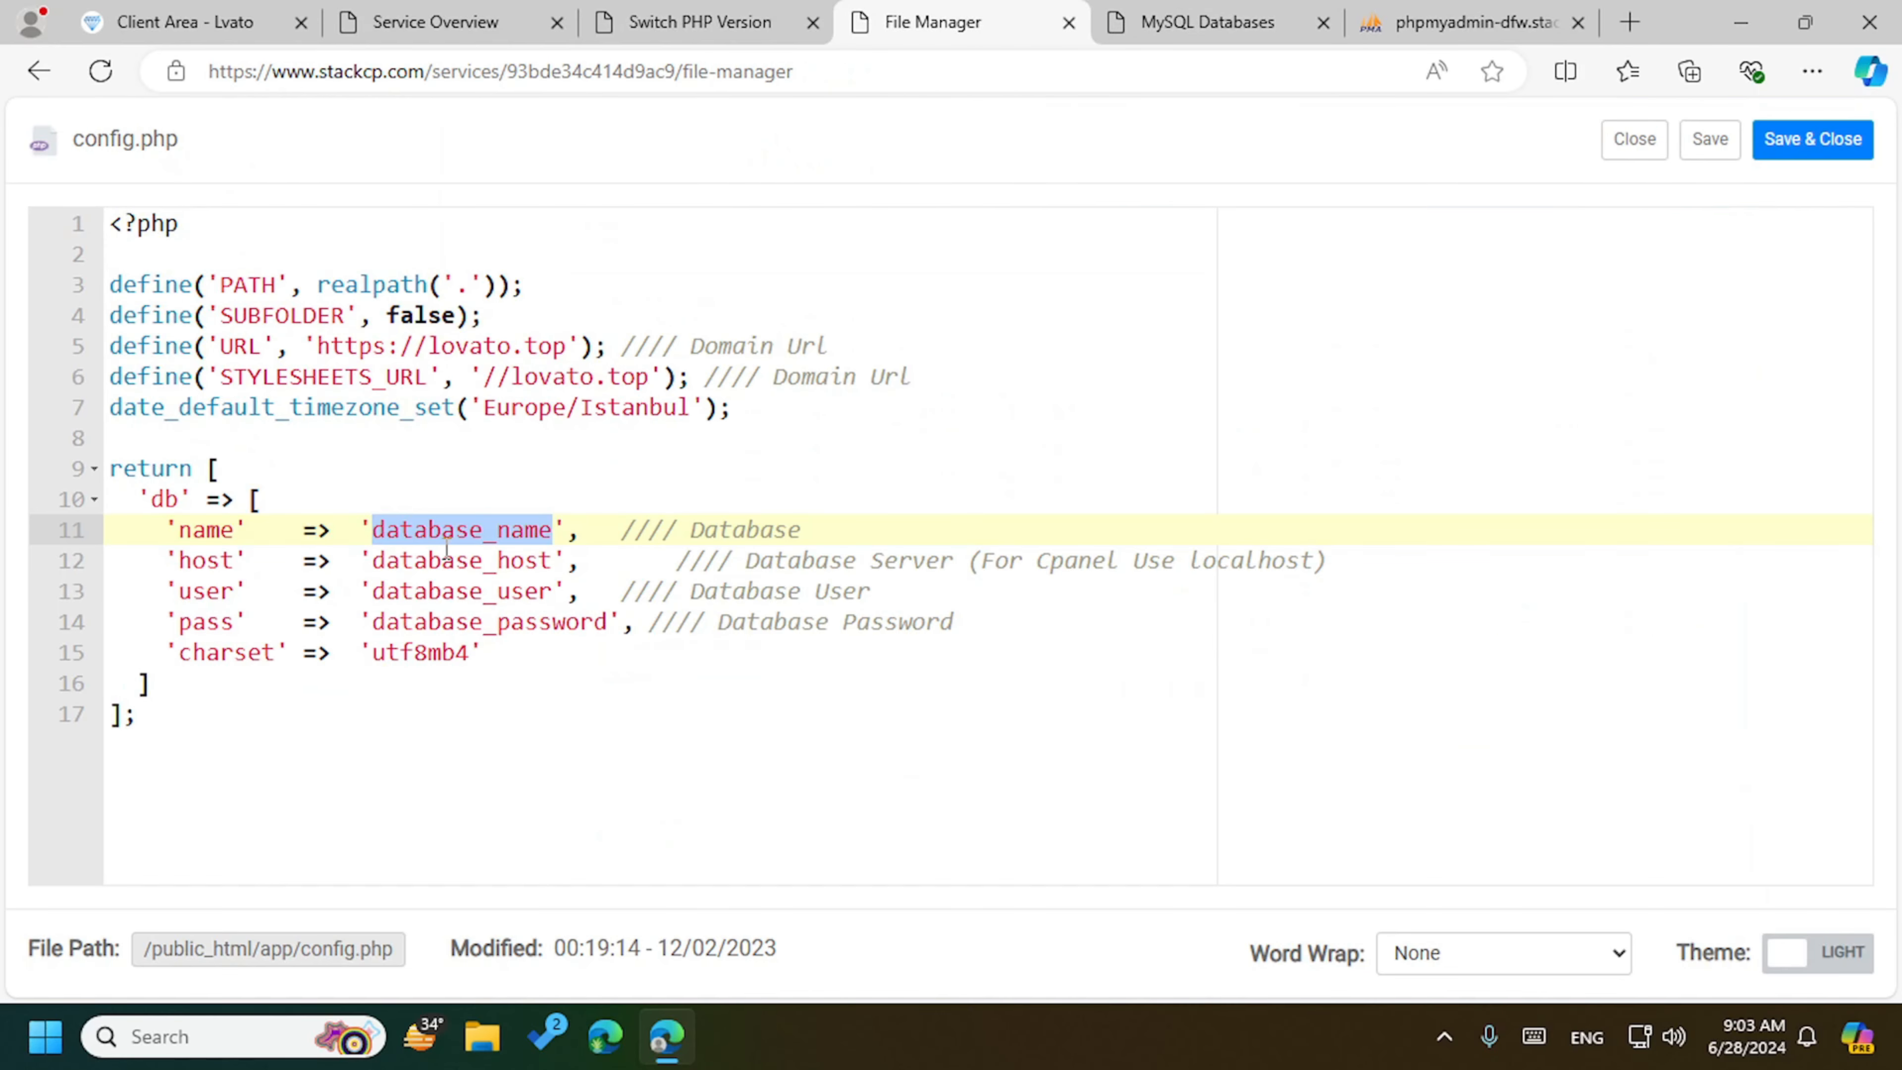
{"action": "double_click", "coordinate": [456, 560]}
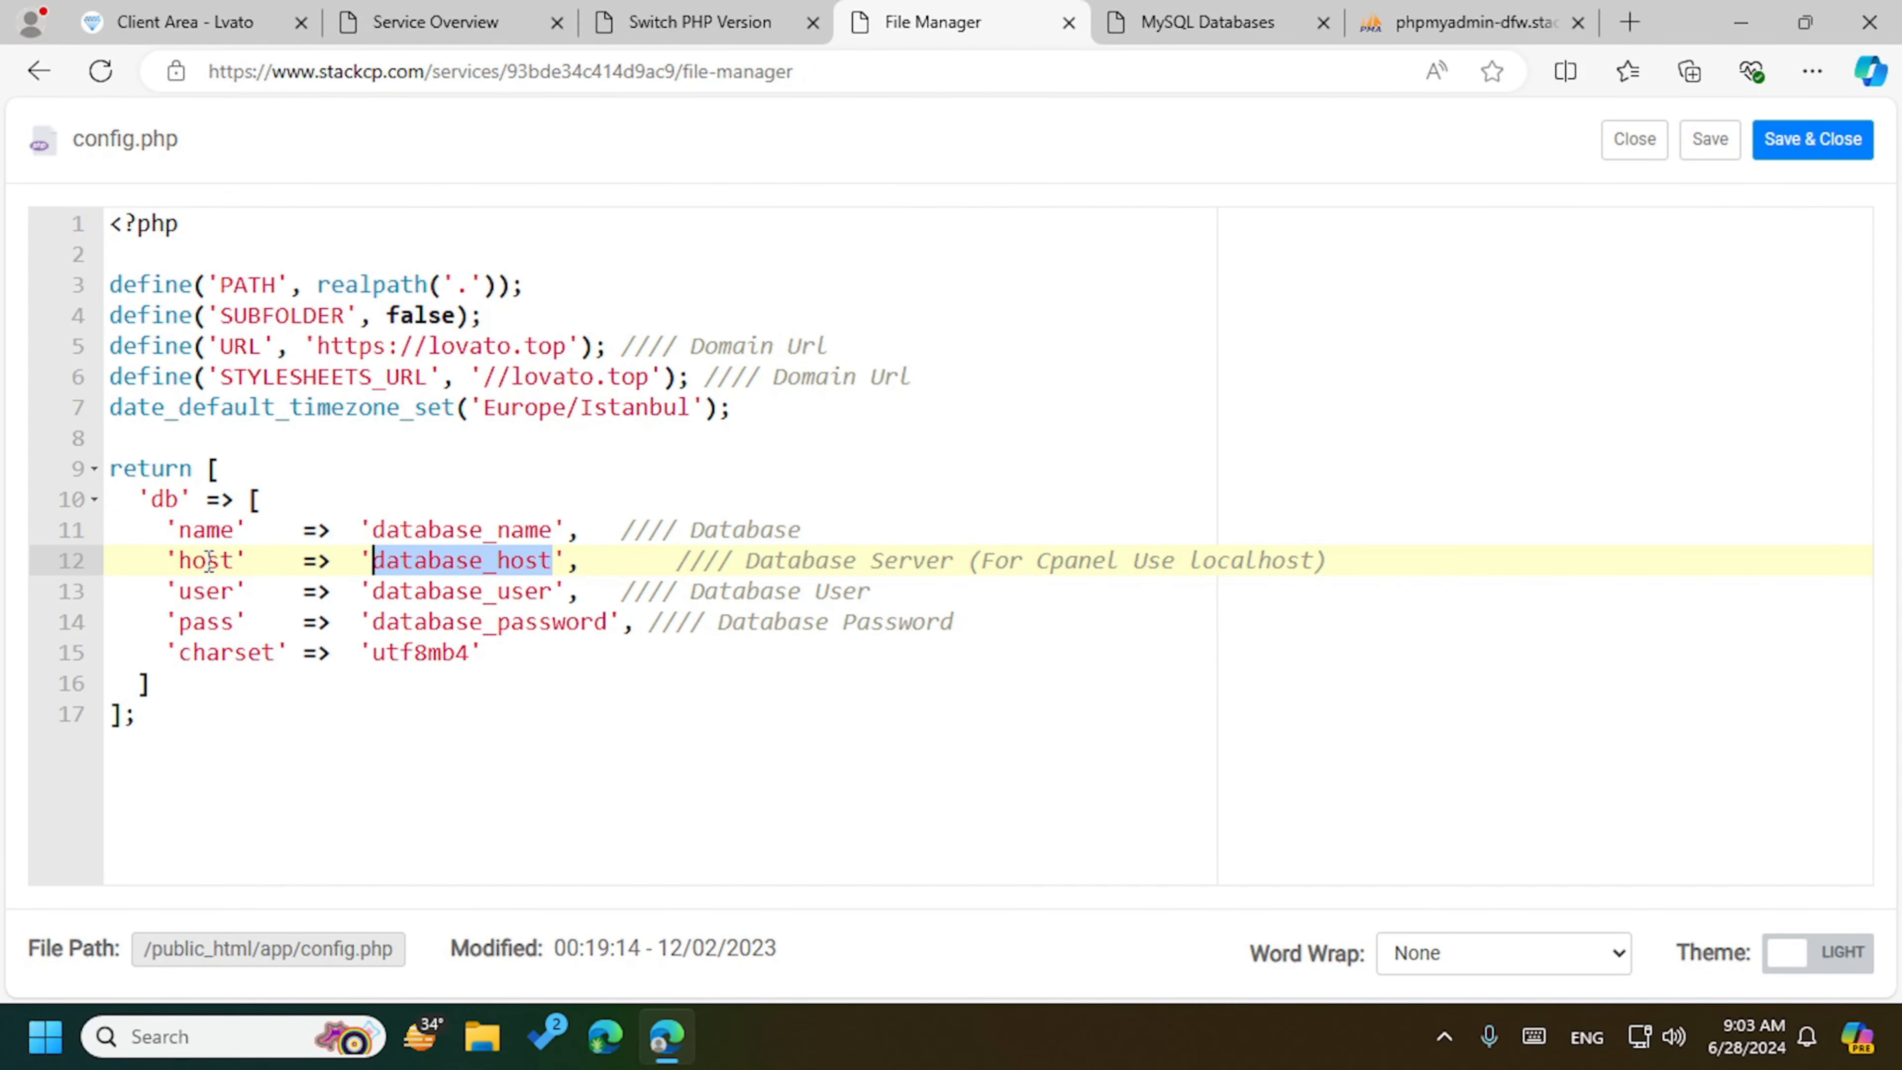
{"action": "type", "text": "sdb-71.hosting.stackcp.net"}
{"action": "key", "text": "BackSpace"}
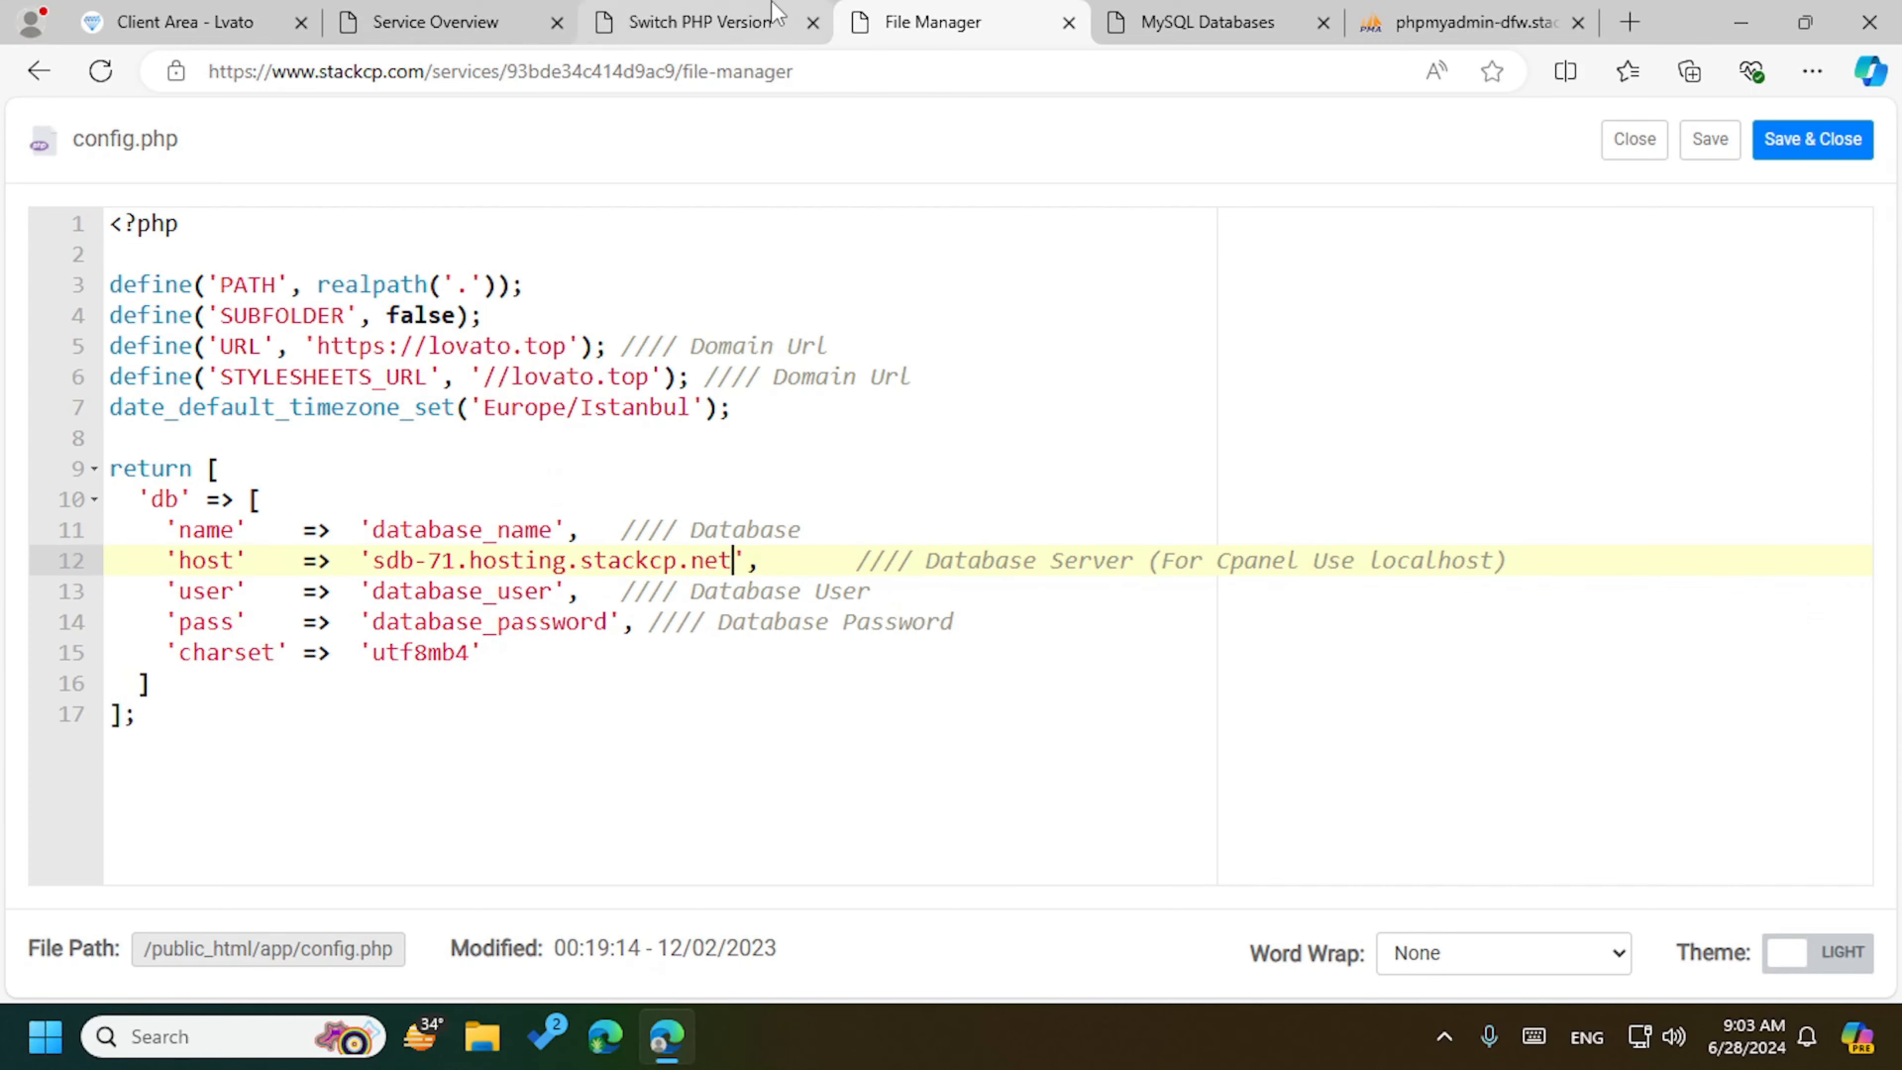
Step: Try to copy the smmweb database name from the Manage MySQL Databases list
{"action": "left_click", "coordinate": [696, 22]}
{"action": "left_click", "coordinate": [861, 23]}
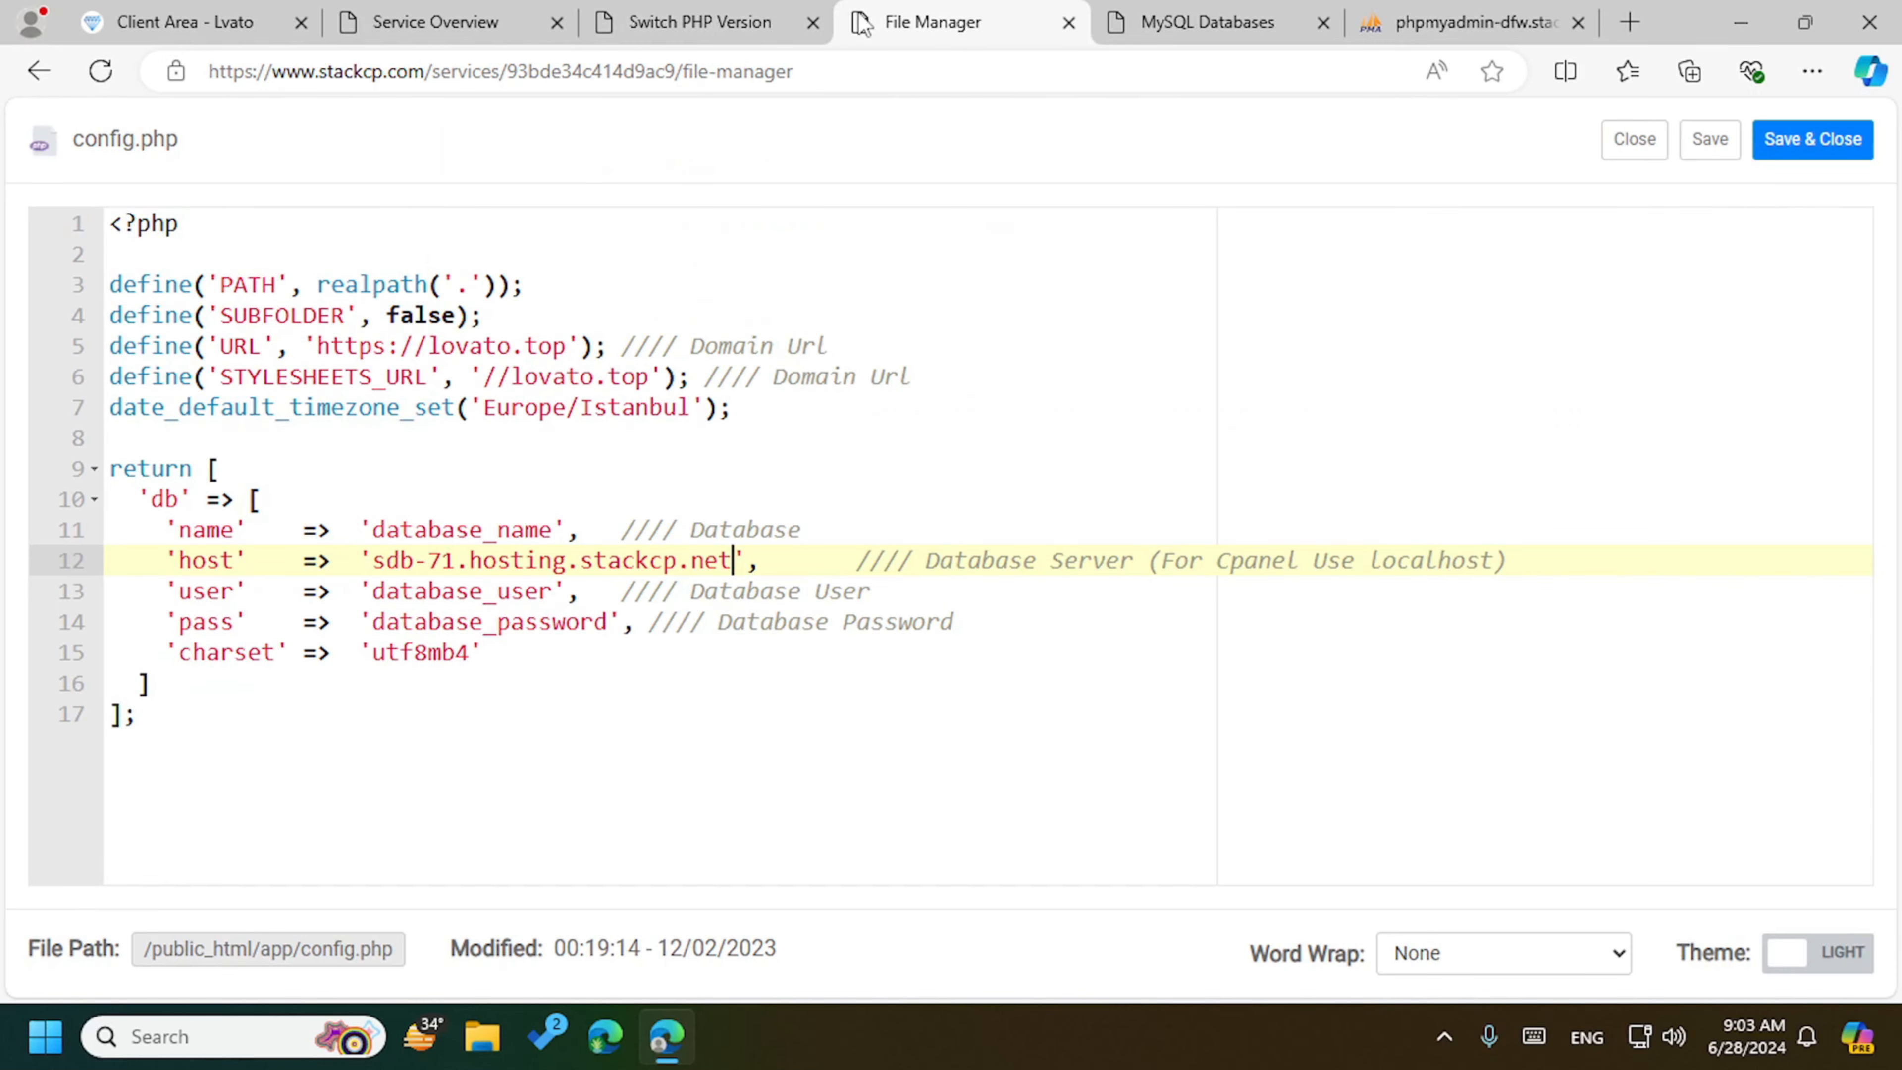
{"action": "left_click", "coordinate": [463, 22]}
{"action": "left_click", "coordinate": [1272, 22]}
{"action": "left_click", "coordinate": [920, 630]}
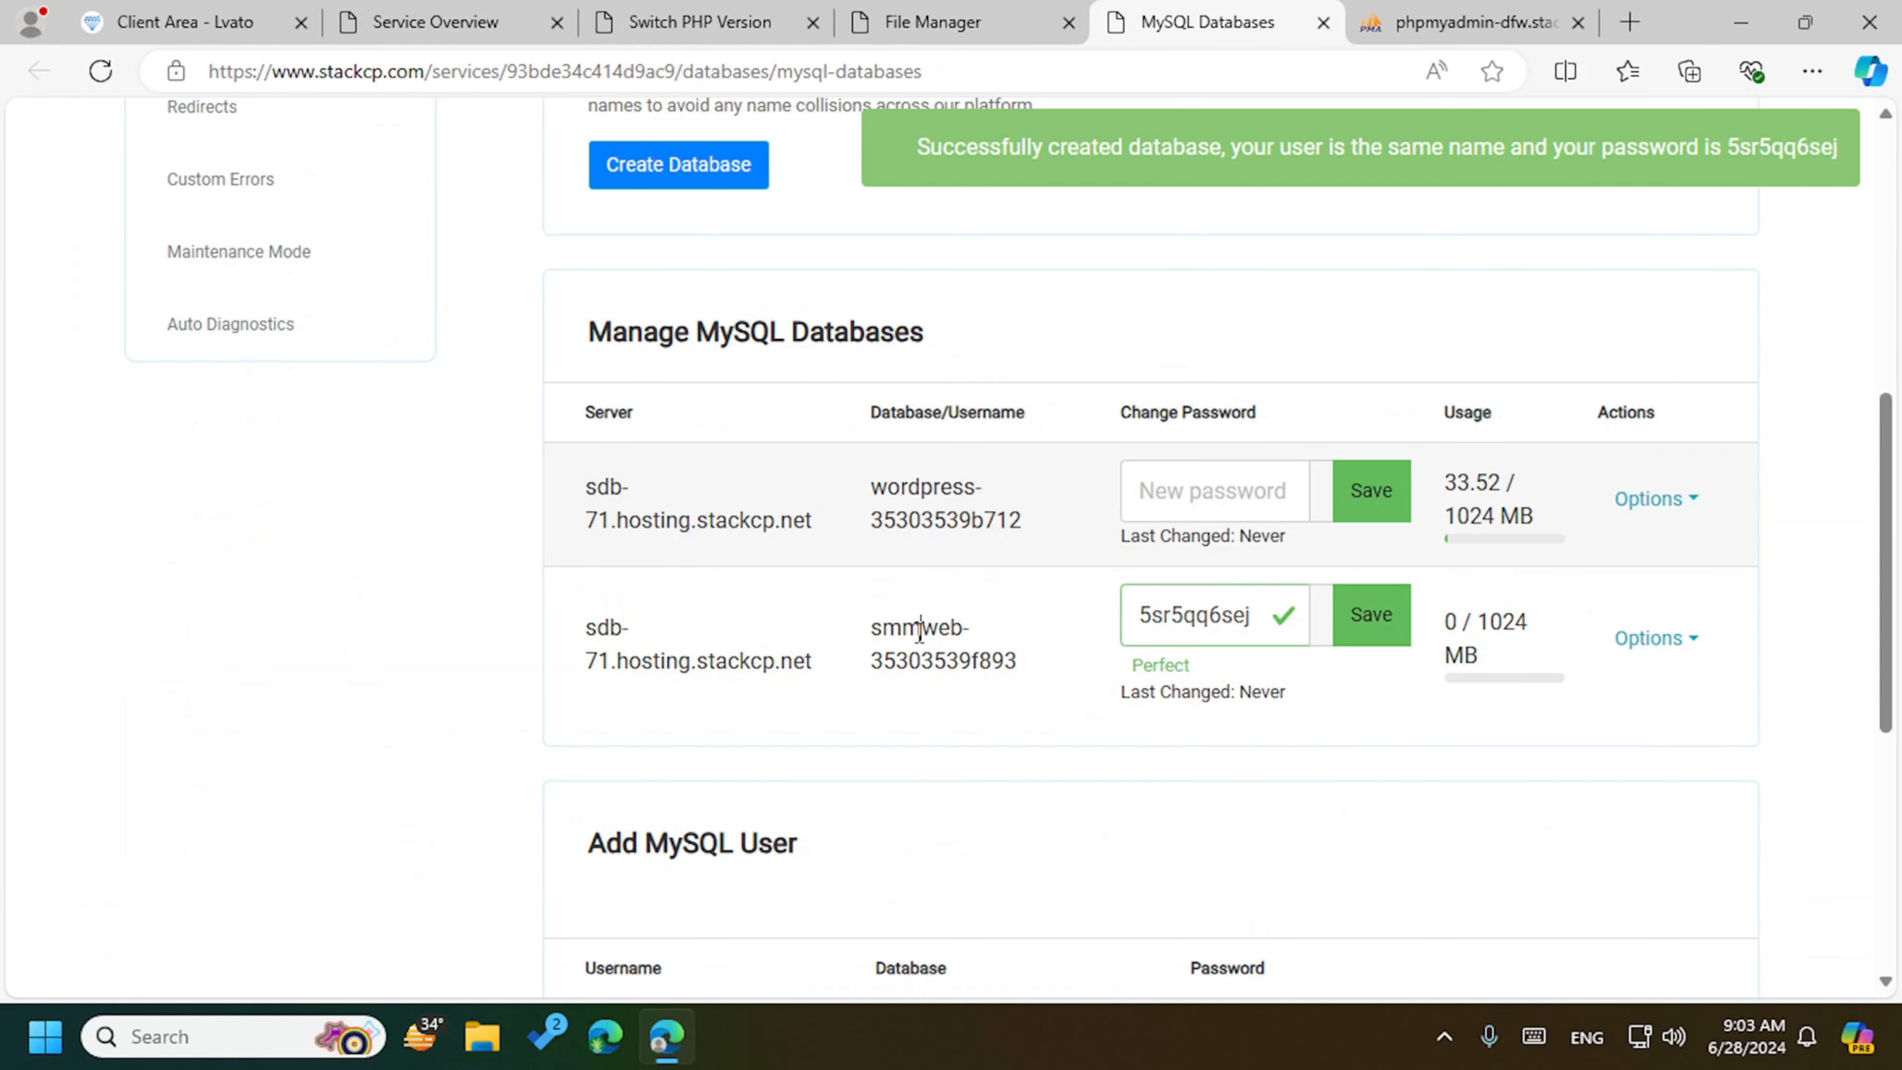
{"action": "double_click", "coordinate": [924, 628]}
{"action": "key", "text": "ctrl+c"}
Step: Close the Switch PHP Version and phpMyAdmin pages, keeping config.php open in the file manager
{"action": "left_click", "coordinate": [730, 22]}
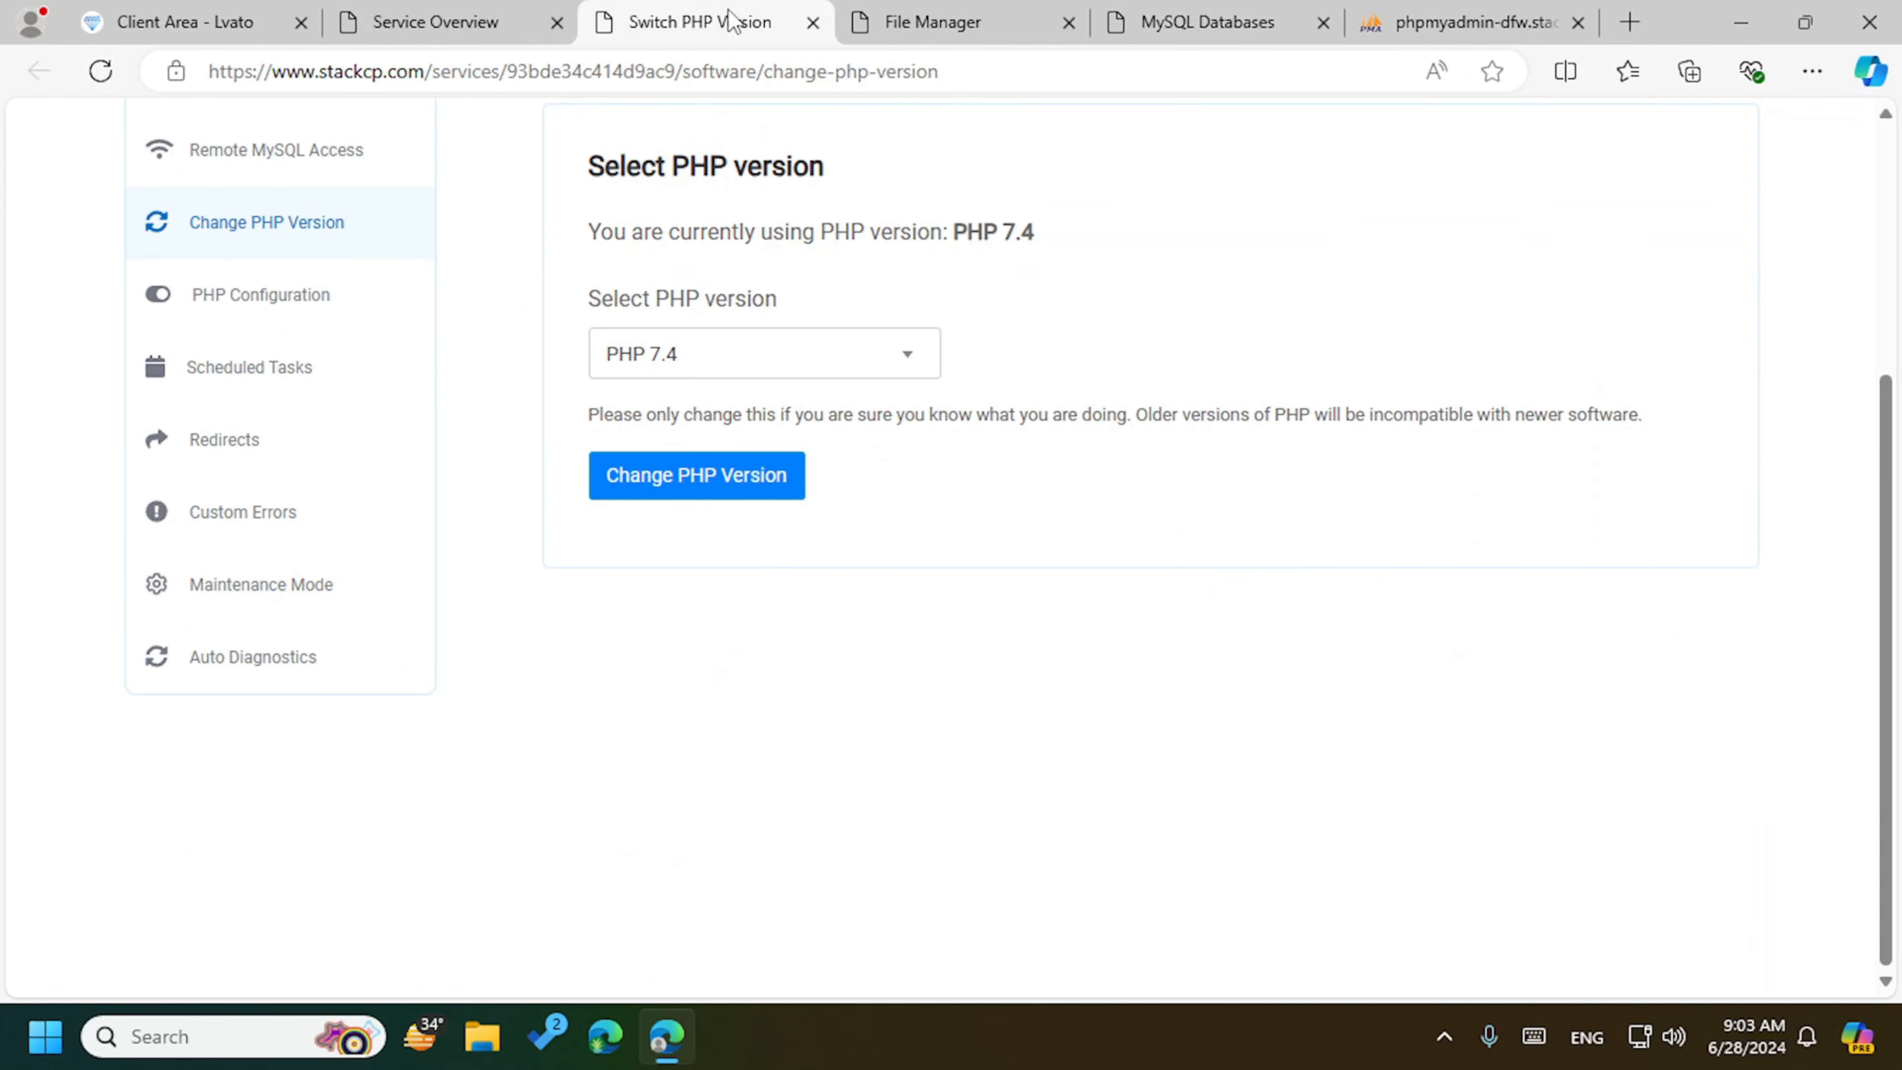
{"action": "left_click", "coordinate": [843, 22]}
{"action": "left_click", "coordinate": [821, 23]}
{"action": "left_click", "coordinate": [1325, 22]}
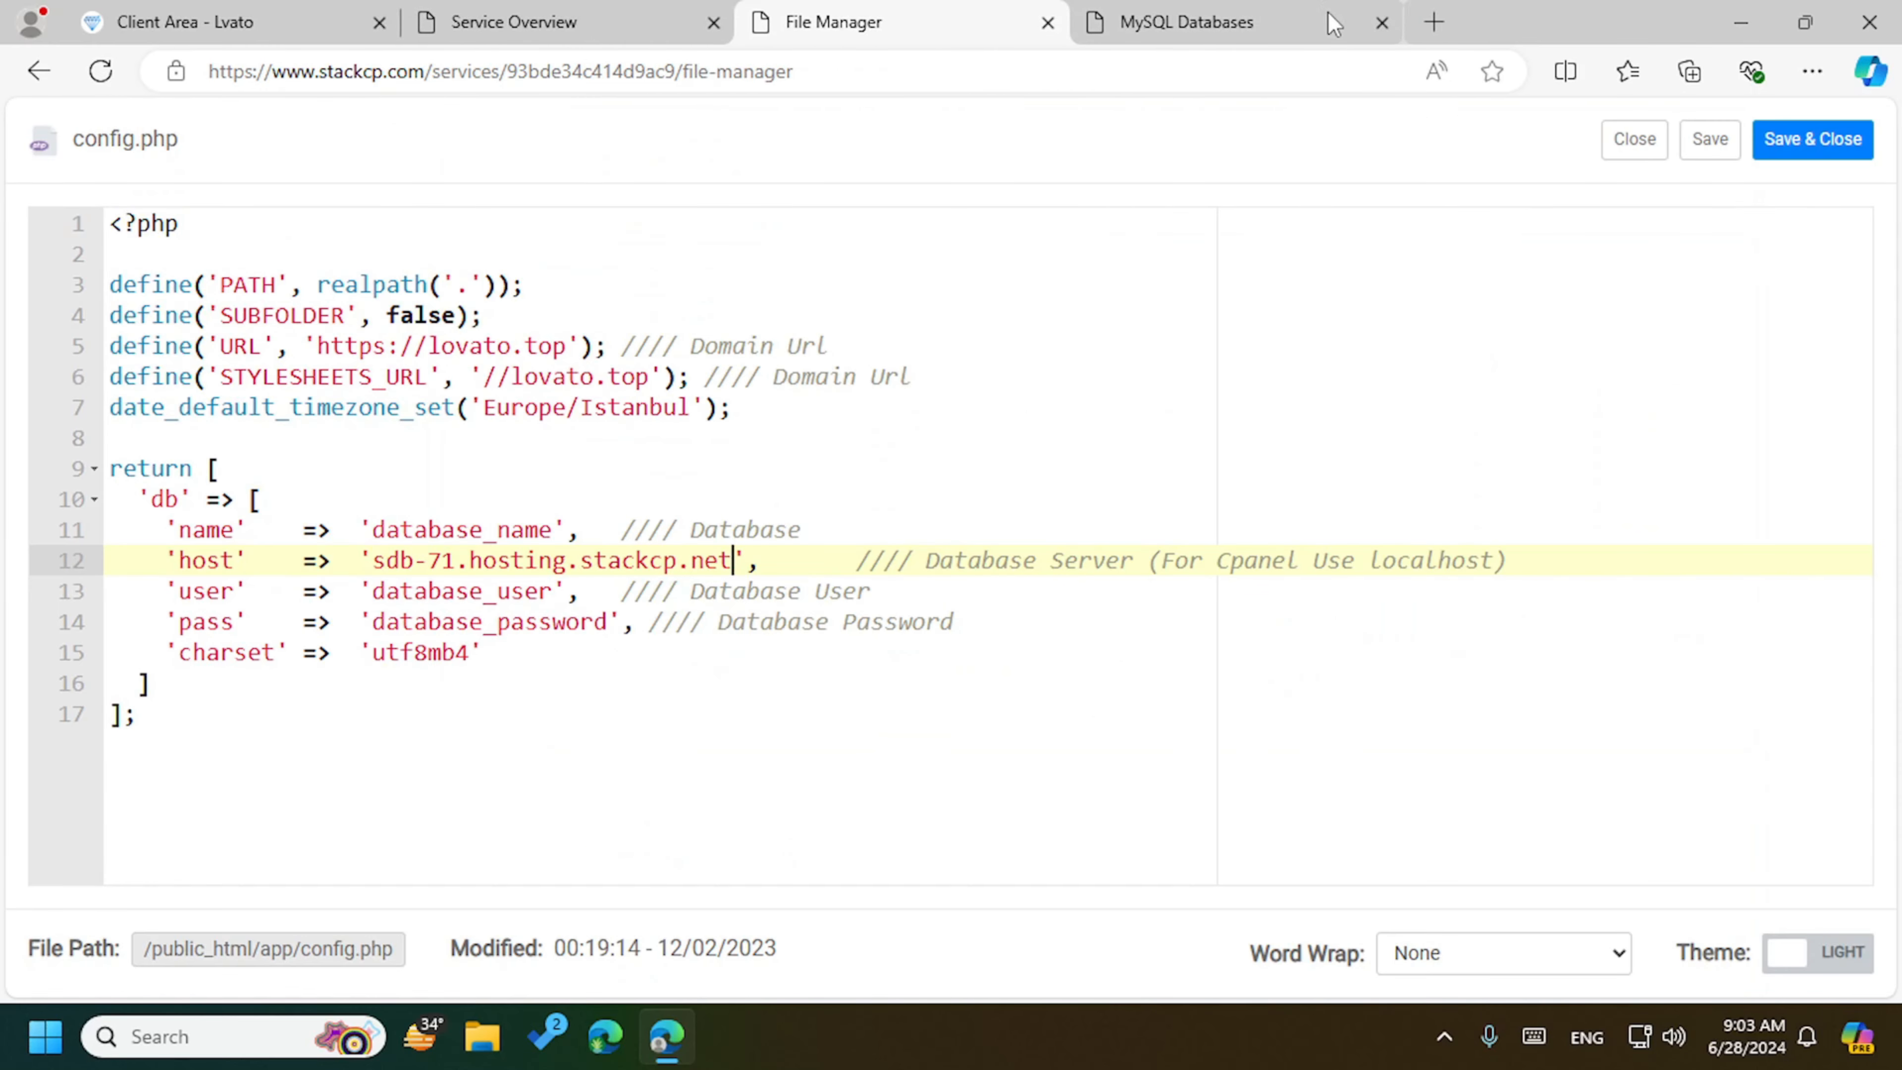
Step: Copy the full database/username from Manage MySQL Databases and set both name and user in config.php to smmweb-35303539f893
{"action": "left_click", "coordinate": [1125, 21]}
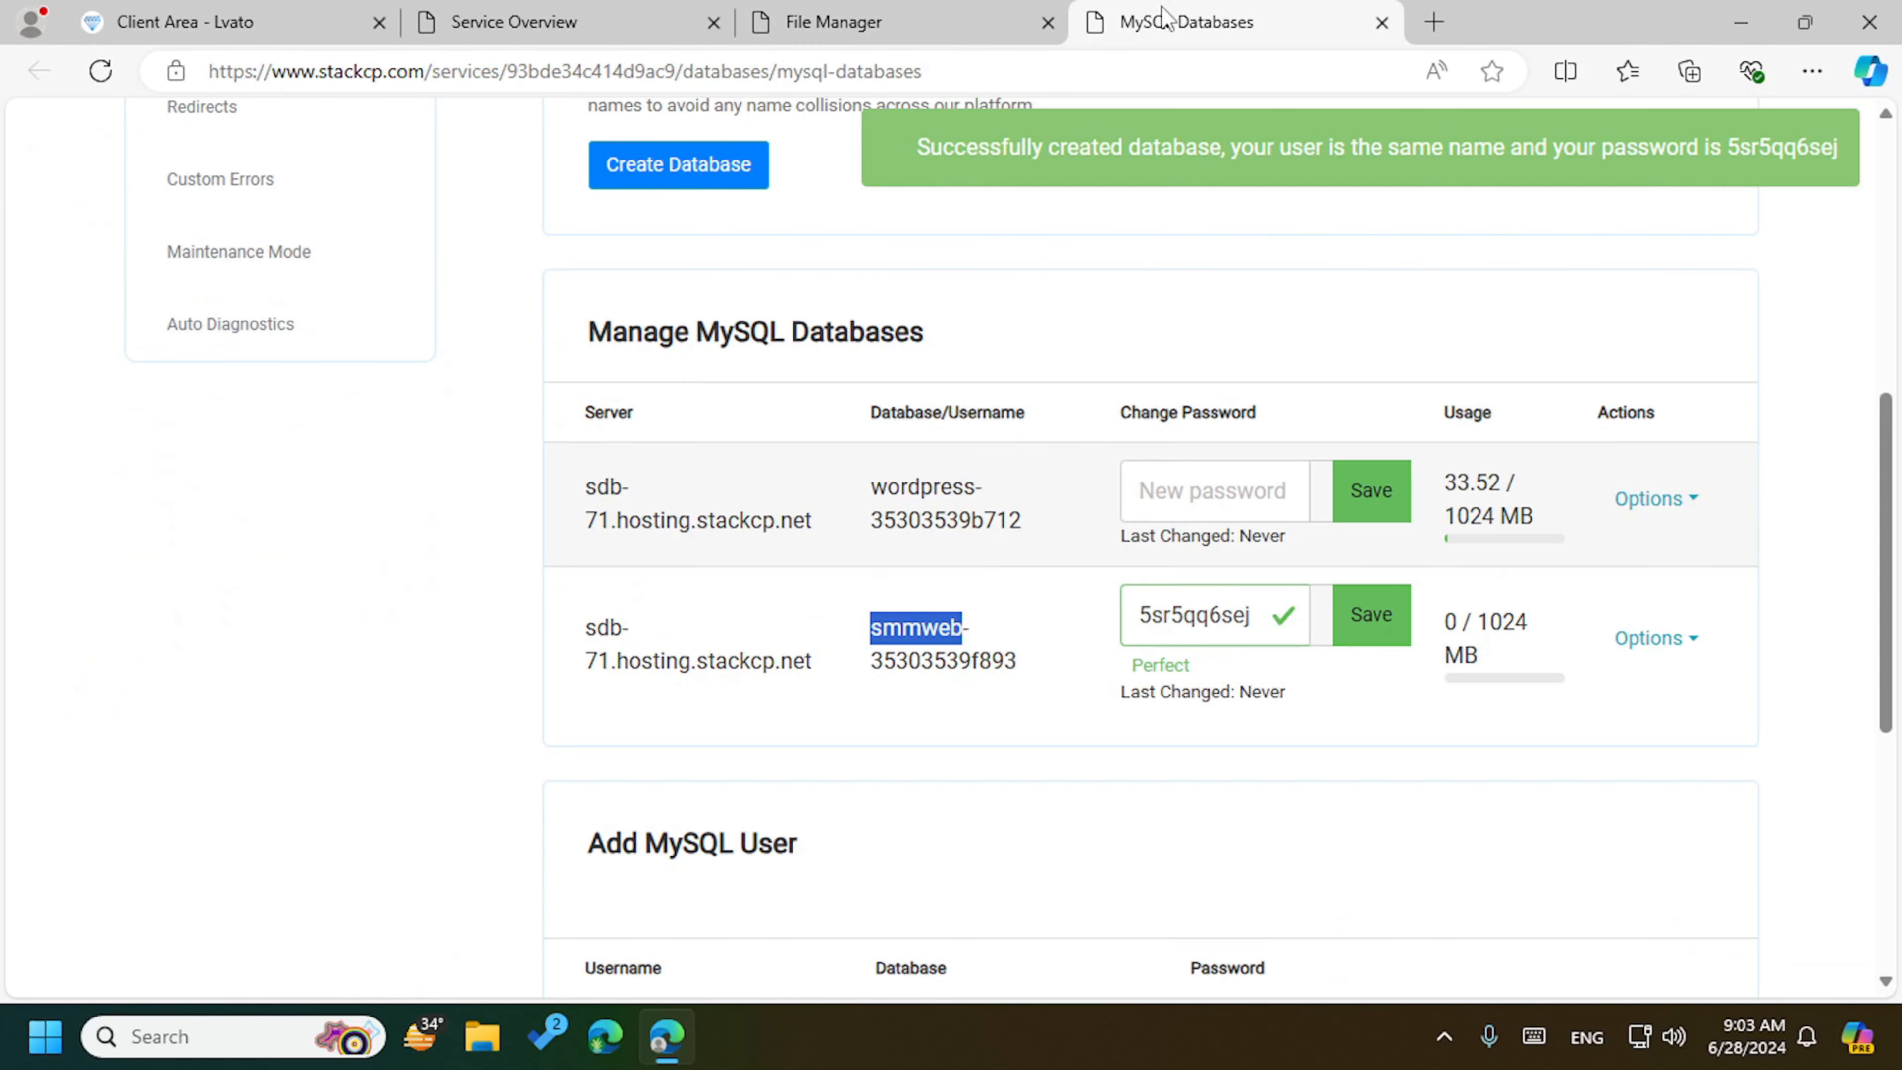
{"action": "triple_click", "coordinate": [932, 664]}
{"action": "key", "text": "ctrl+c"}
{"action": "left_click", "coordinate": [947, 15]}
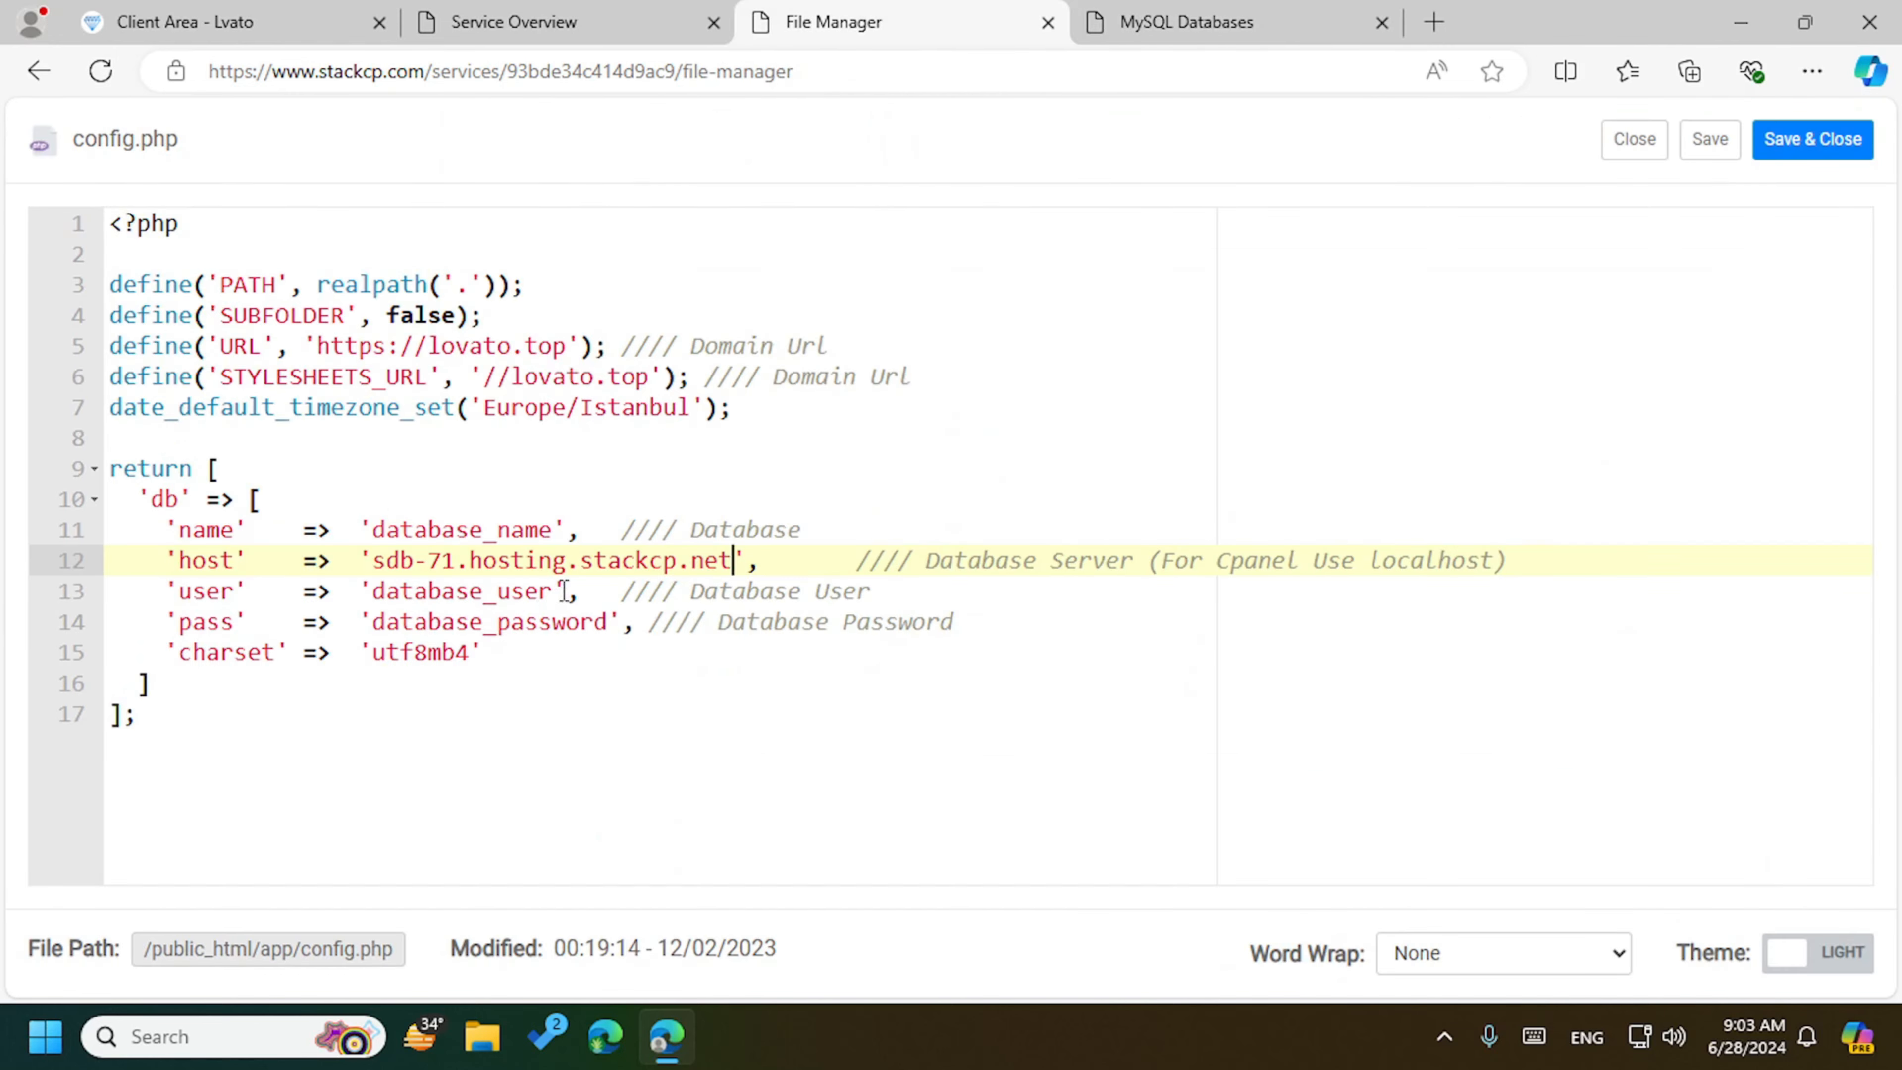
{"action": "left_click_drag", "start_coordinate": [554, 591], "coordinate": [558, 532]}
{"action": "key", "text": "ctrl+v"}
{"action": "key", "text": "BackSpace"}
{"action": "key", "text": "ctrl+v"}
{"action": "key", "text": "BackSpace"}
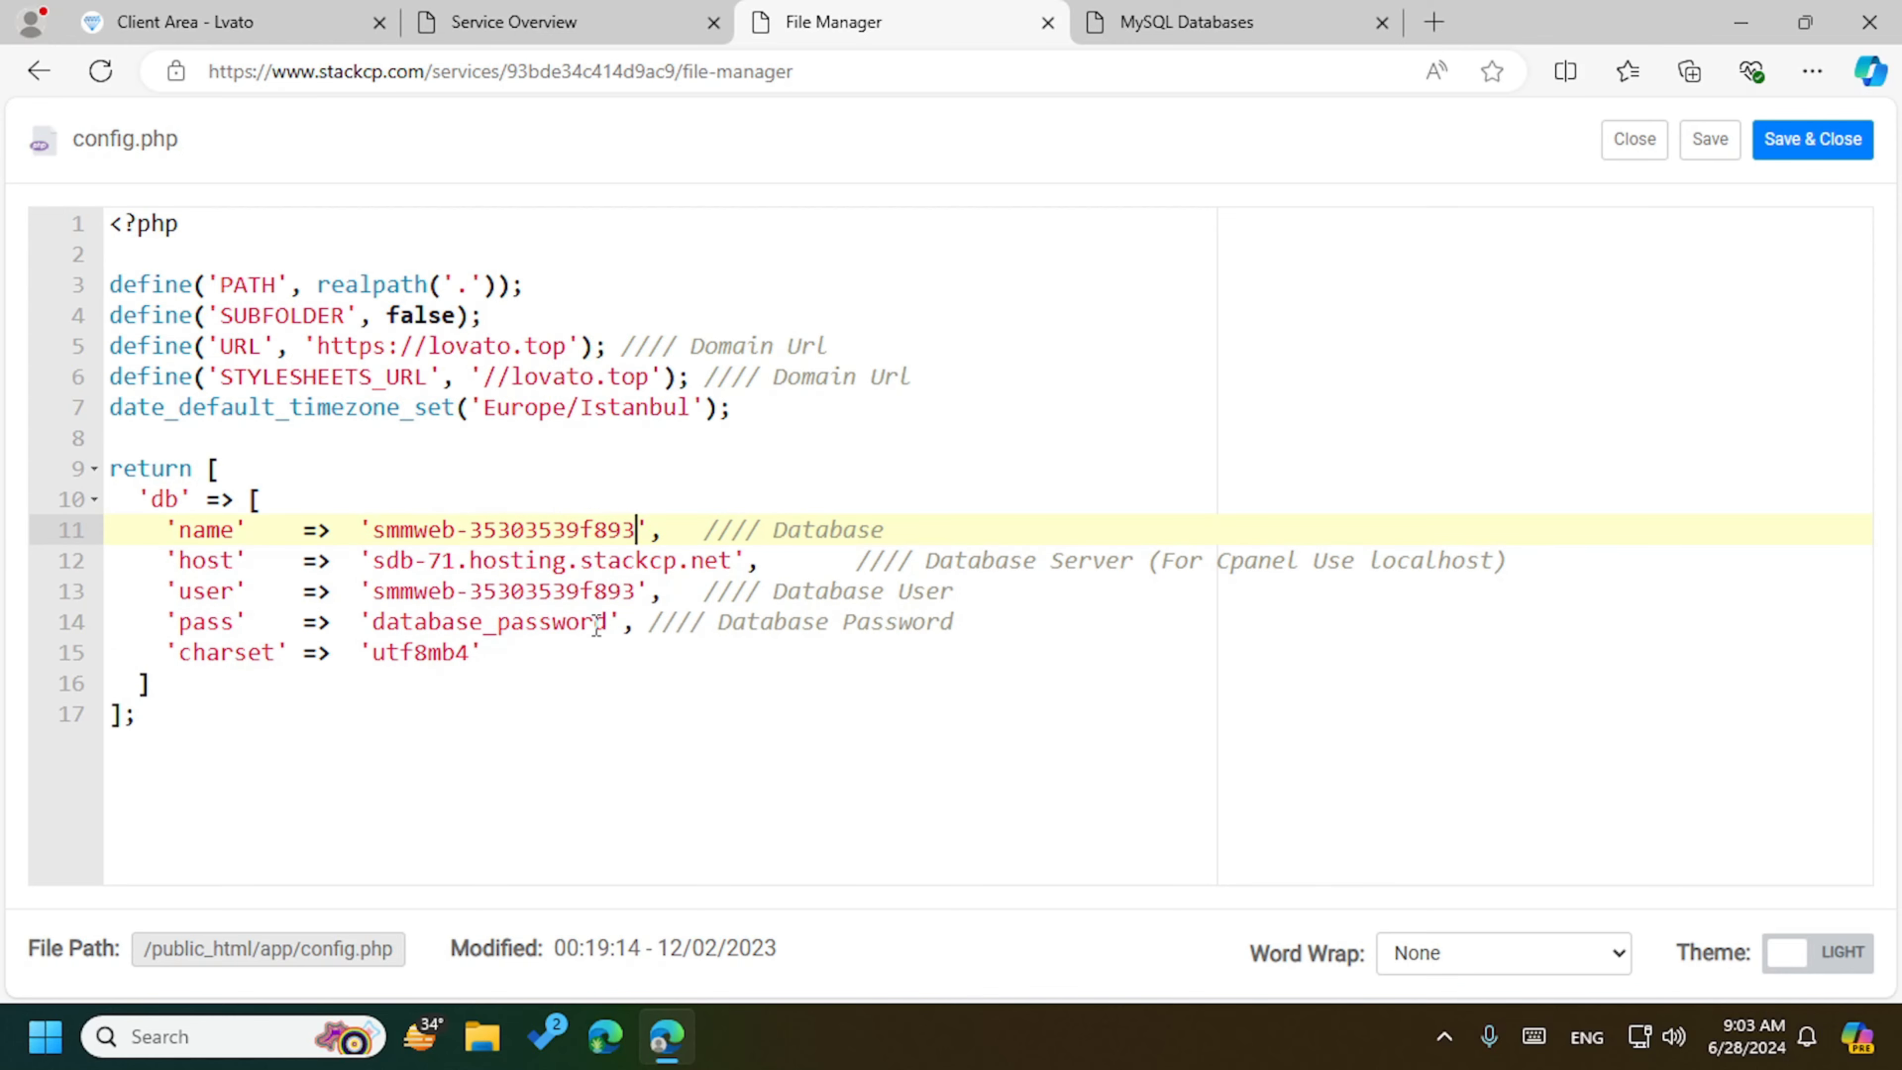
Step: Copy the smmweb database password from Manage MySQL Databases into the pass value of config.php, and save and close the file
{"action": "left_click", "coordinate": [1306, 11]}
{"action": "double_click", "coordinate": [1191, 614]}
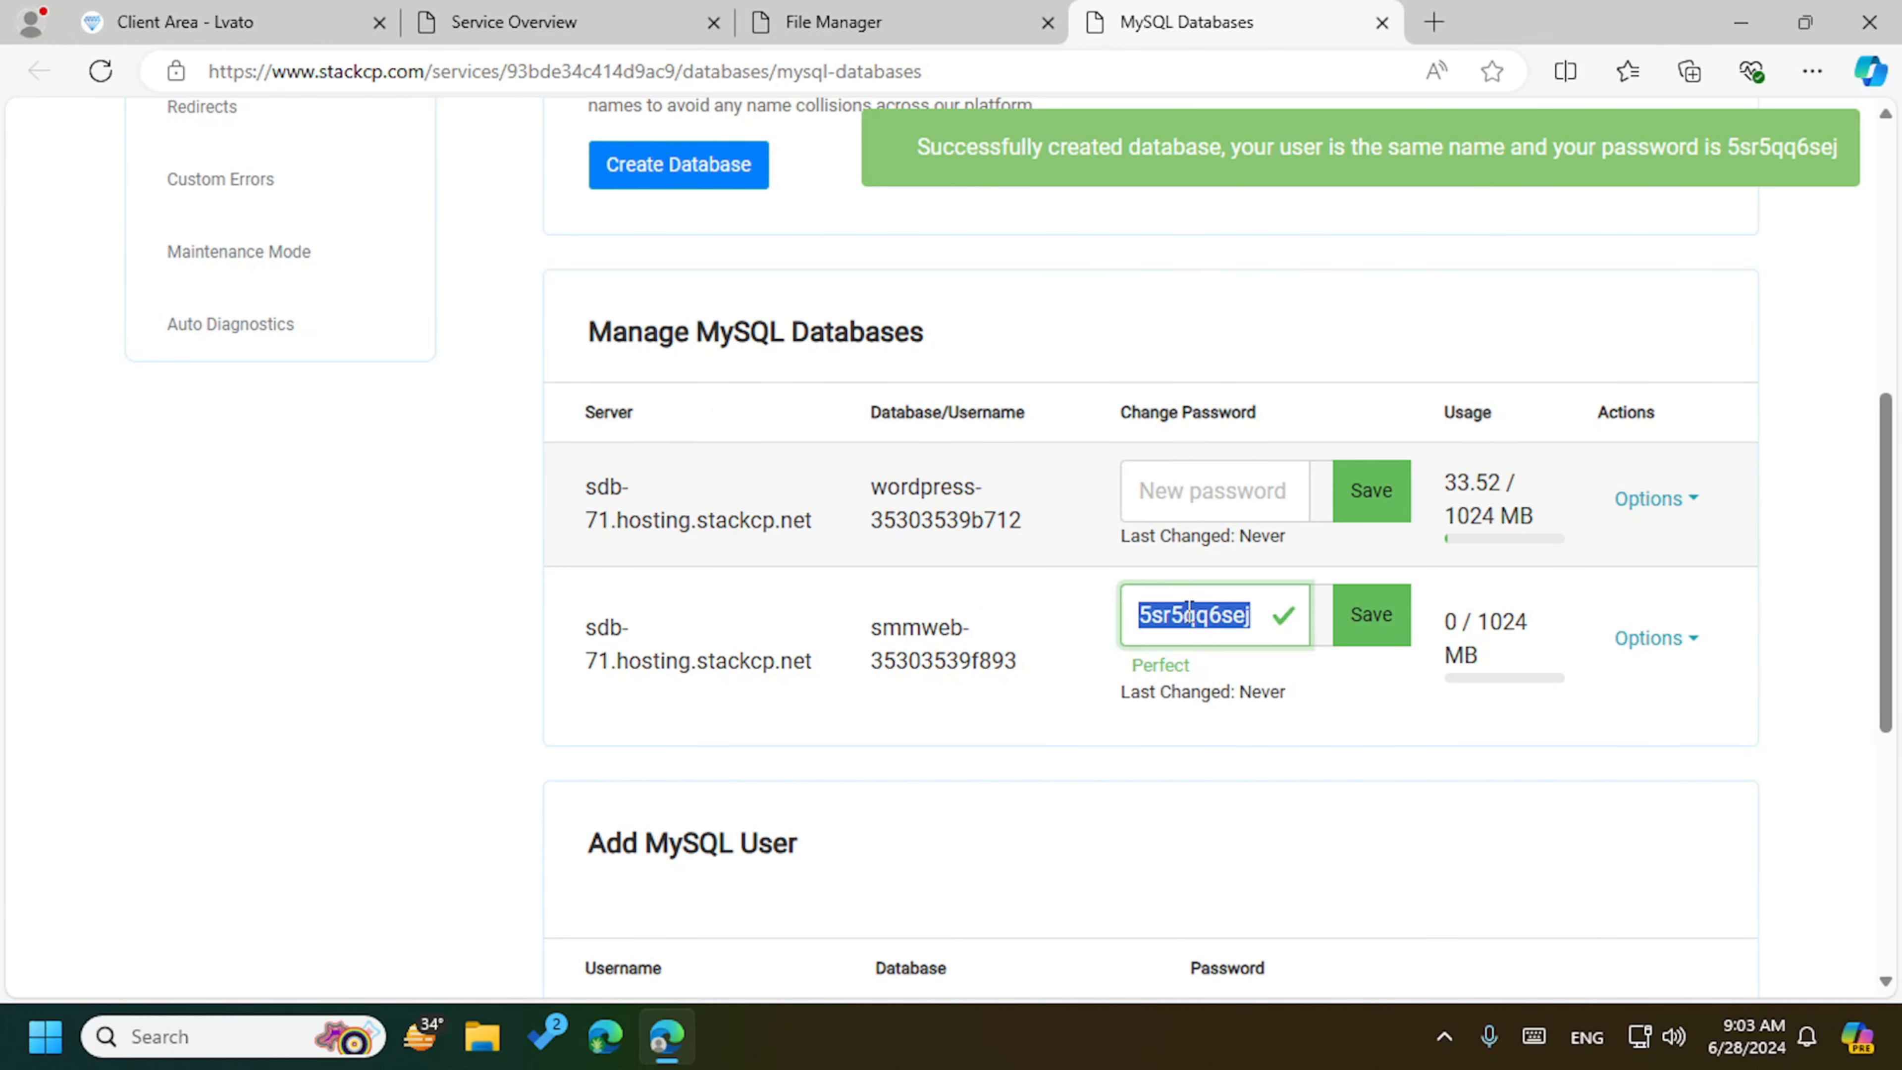
{"action": "left_click", "coordinate": [949, 14]}
{"action": "left_click", "coordinate": [1274, 13]}
{"action": "left_click", "coordinate": [1168, 635]}
{"action": "key", "text": "ctrl+minus"}
{"action": "key", "text": "ctrl+minus"}
{"action": "double_click", "coordinate": [1174, 467]}
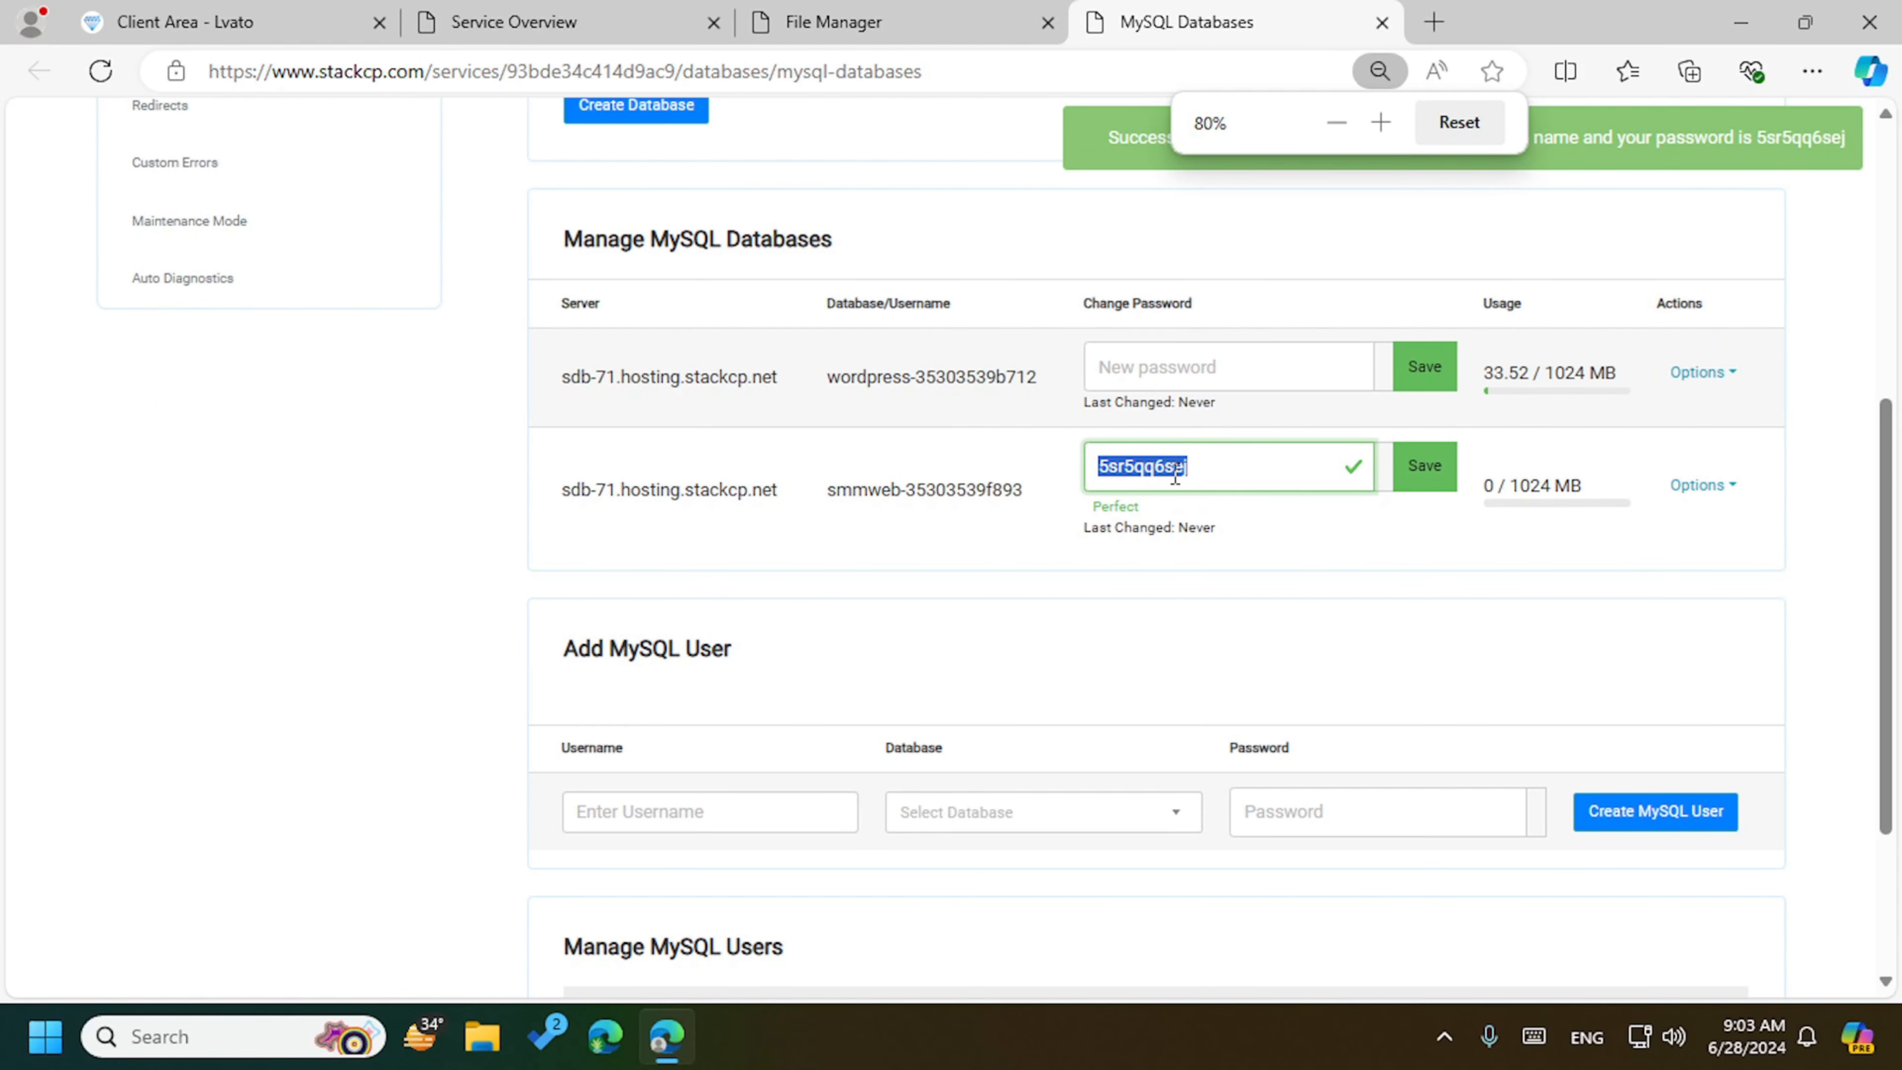
{"action": "left_click", "coordinate": [1012, 14]}
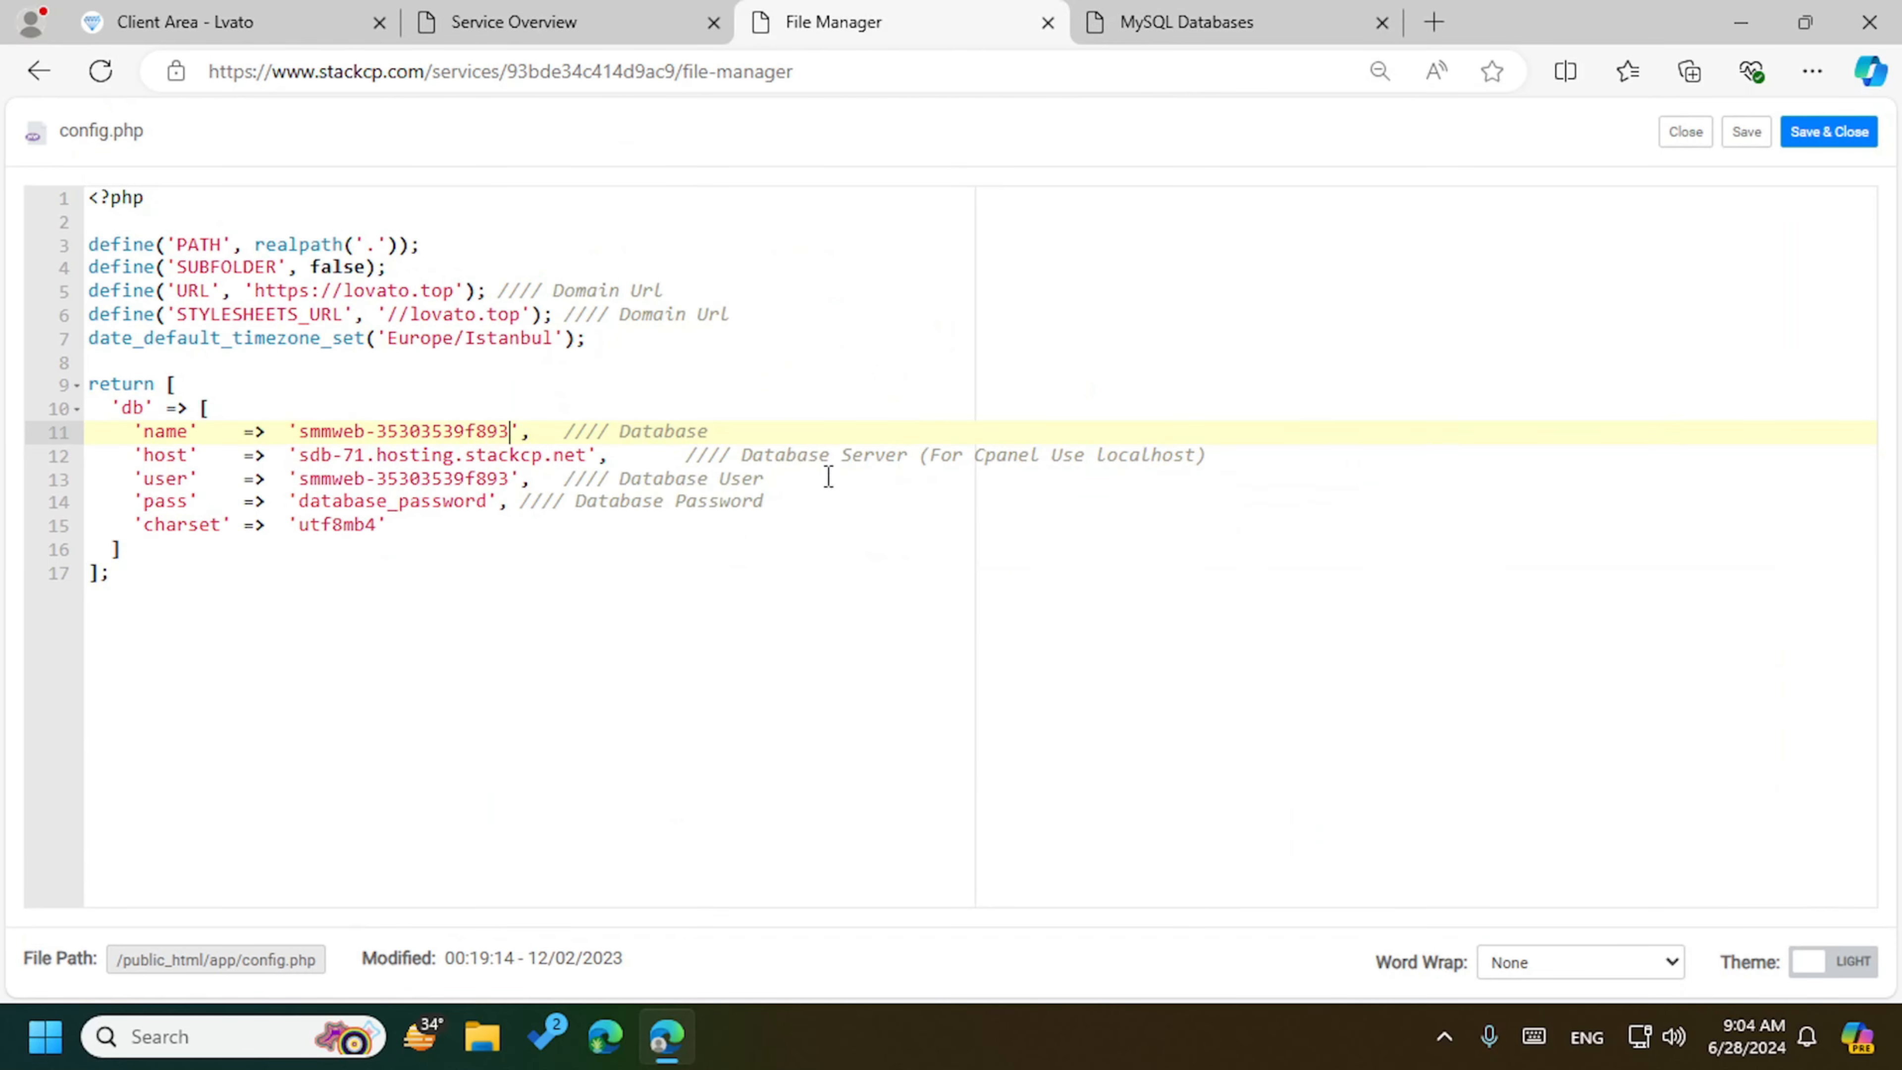
{"action": "double_click", "coordinate": [378, 502]}
{"action": "key", "text": "ctrl+v"}
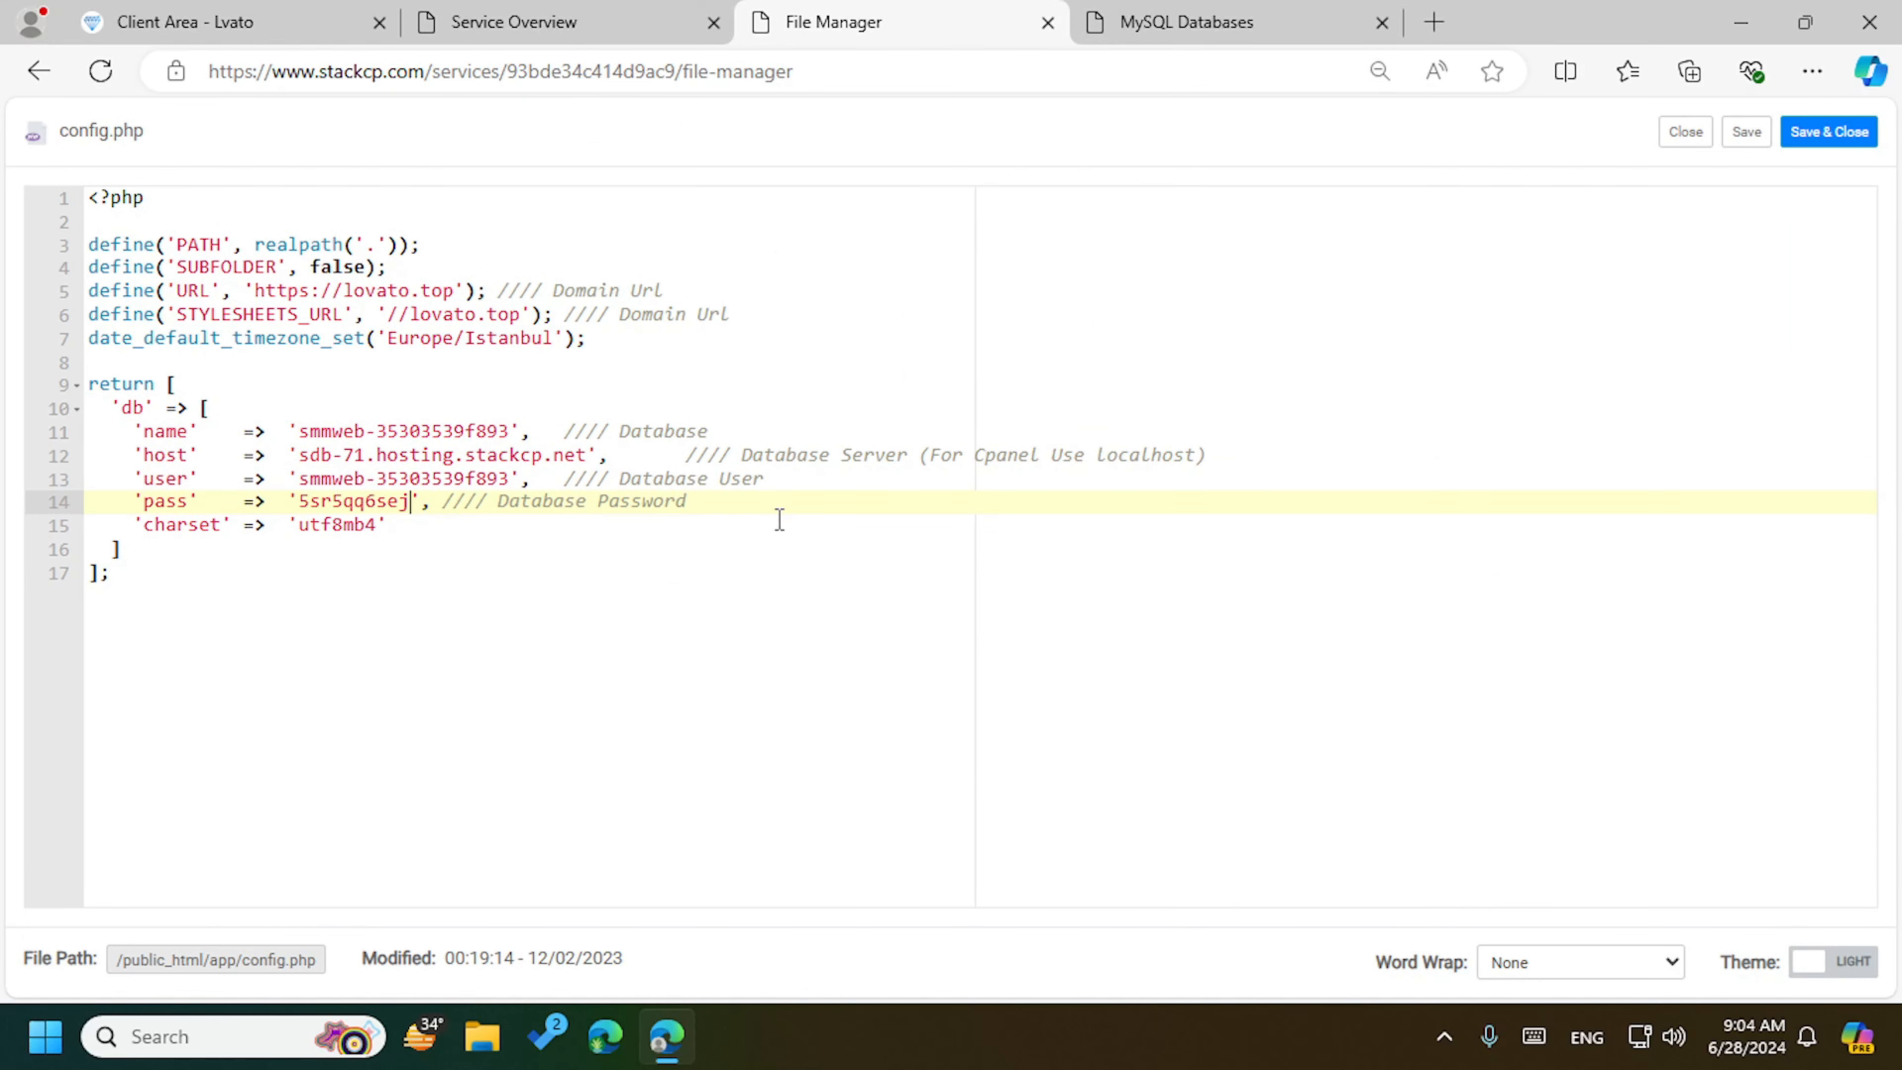
{"action": "left_click", "coordinate": [1827, 134]}
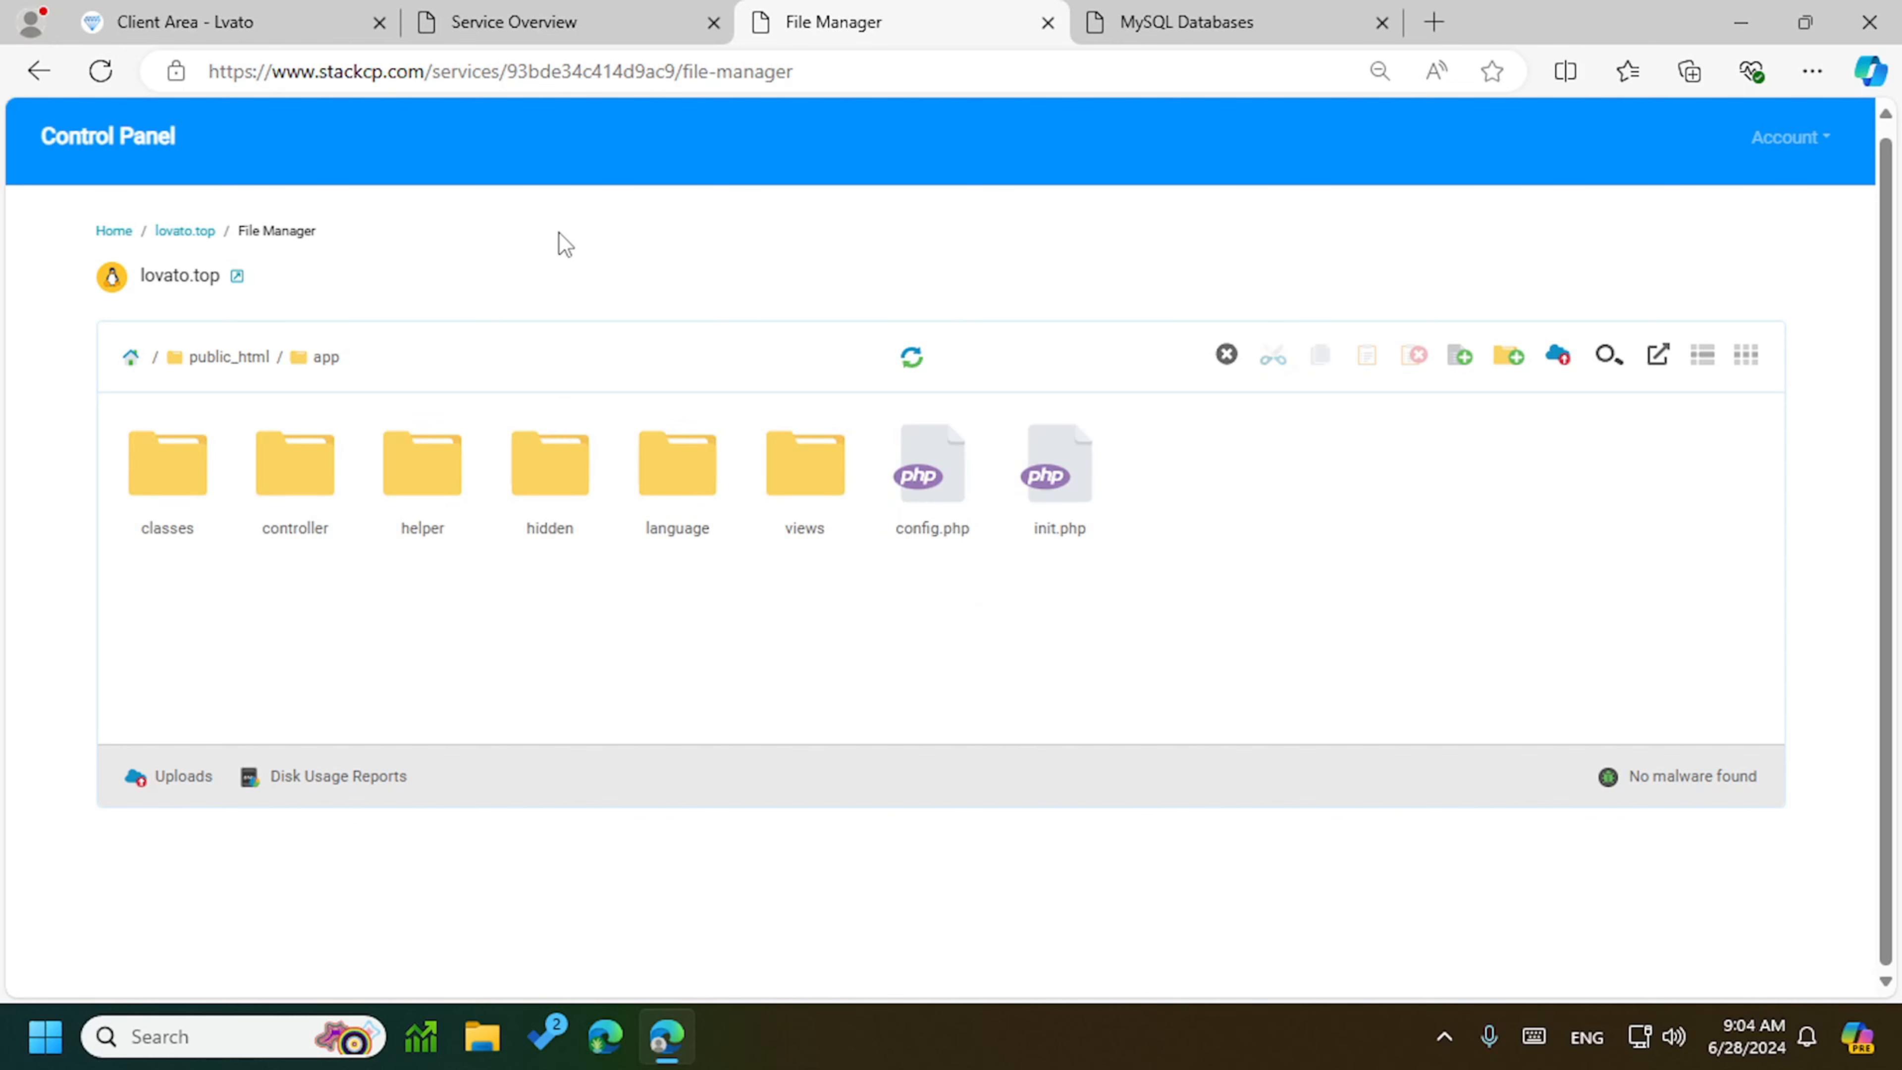
Step: Open the lovato.top website from the file manager and go to its admin login page at lovato.top/admin/
{"action": "left_click", "coordinate": [237, 276]}
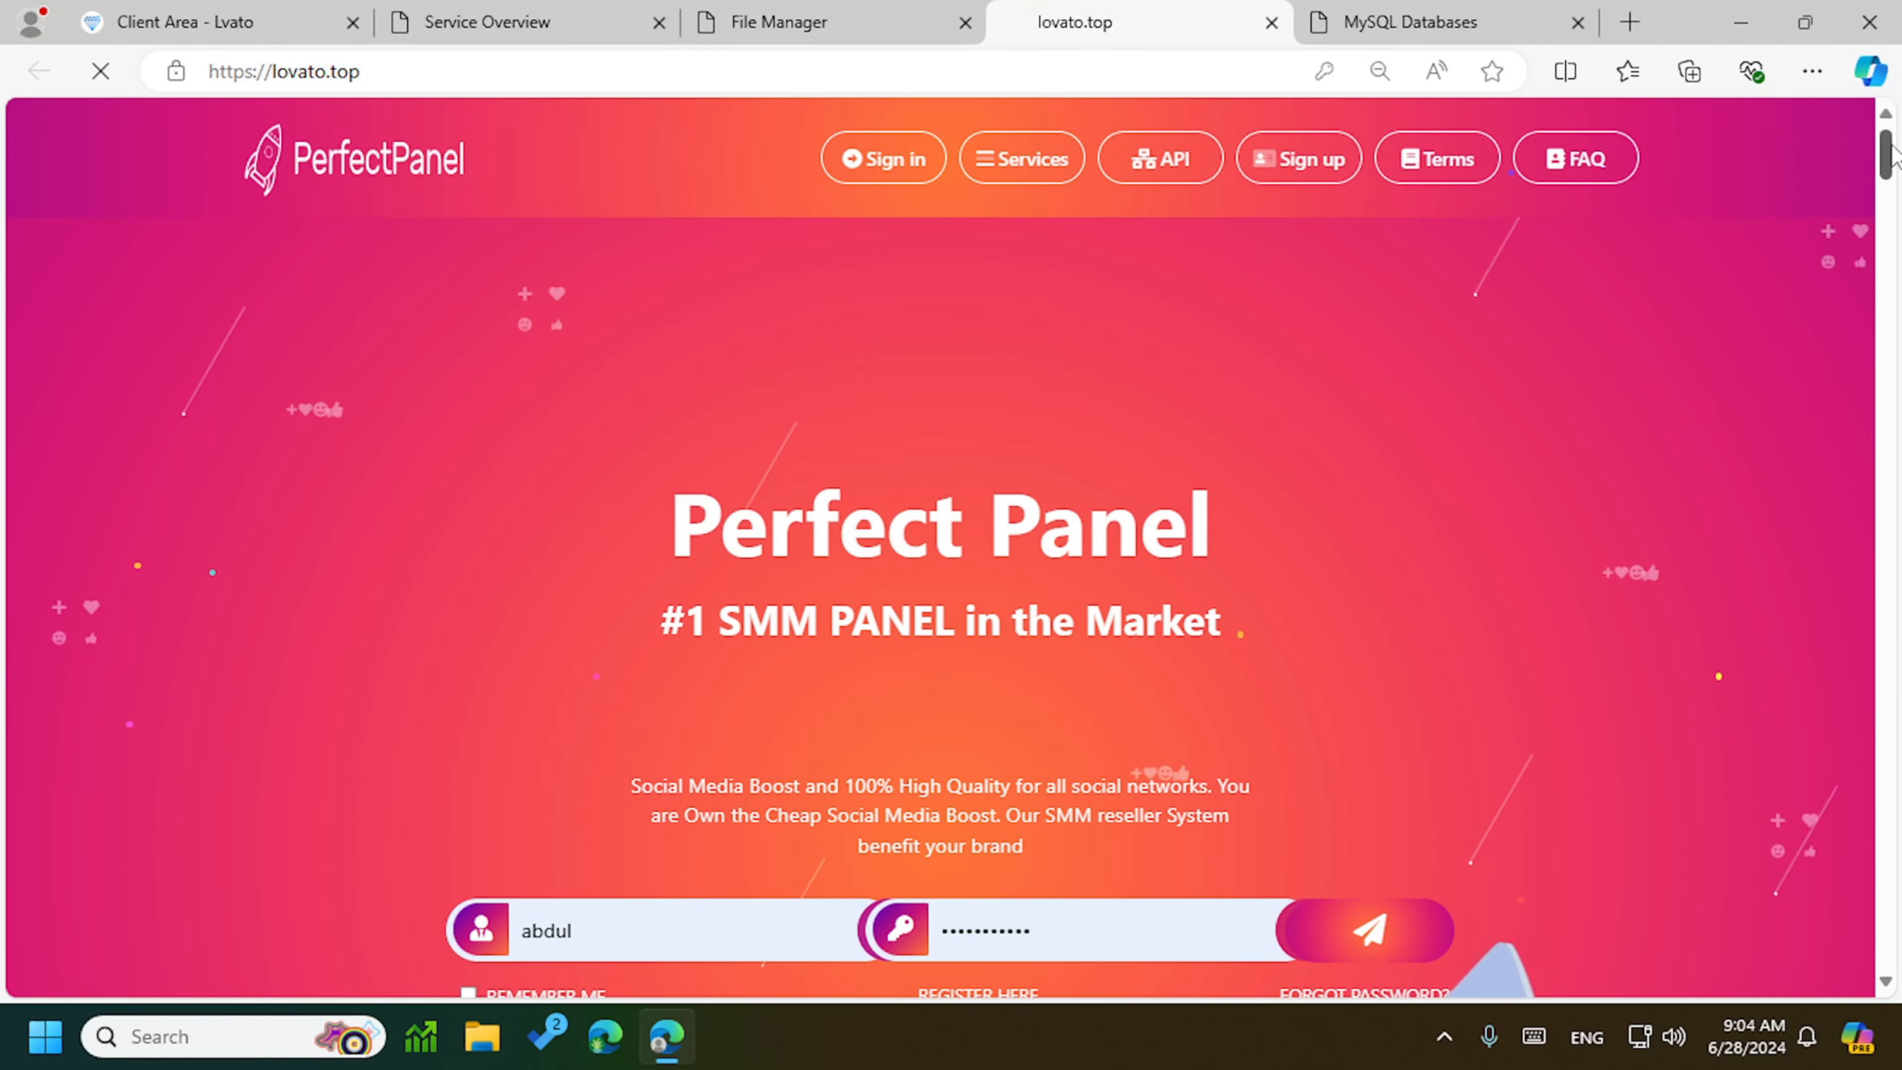
{"action": "mouse_move", "coordinate": [1883, 161]}
{"action": "left_mouse_down"}
{"action": "mouse_move", "coordinate": [1873, 970]}
{"action": "mouse_move", "coordinate": [1848, 148]}
{"action": "left_mouse_up"}
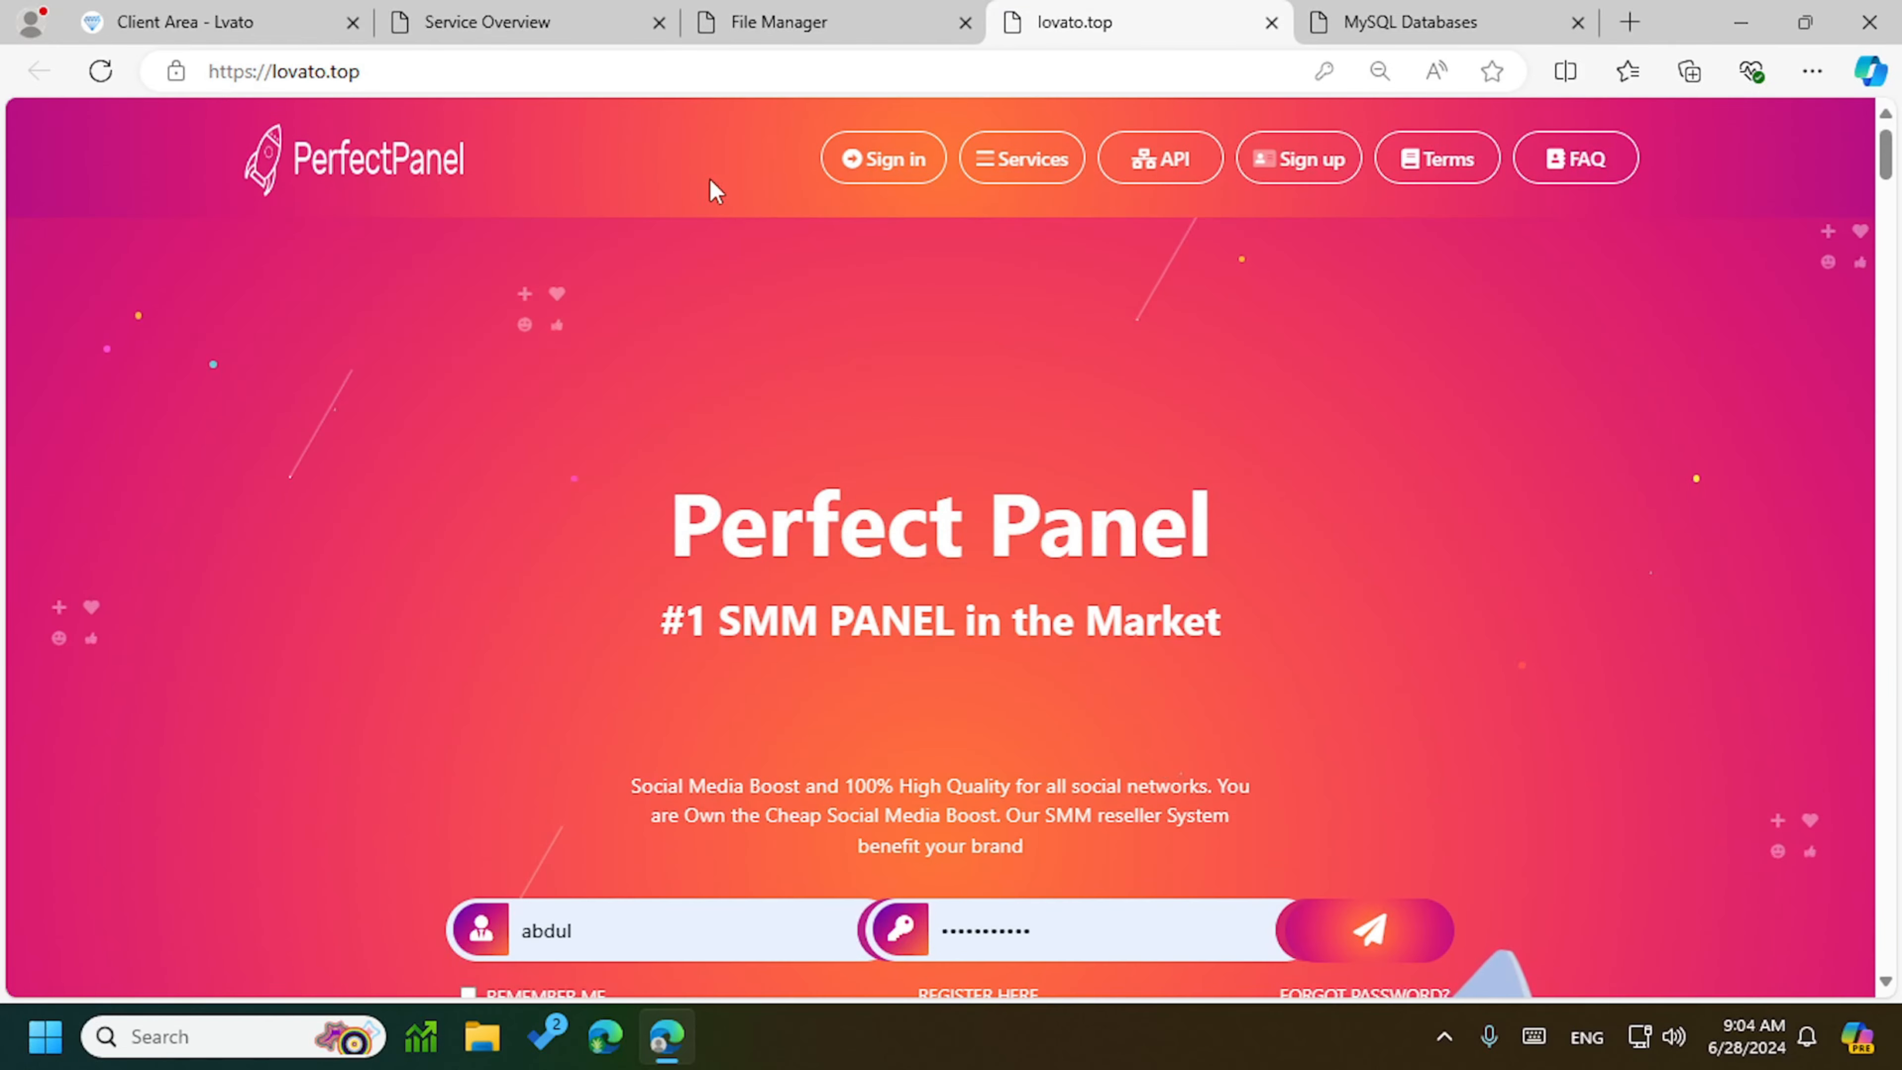
{"action": "left_click", "coordinate": [591, 68]}
{"action": "left_click", "coordinate": [641, 71]}
{"action": "type", "text": ".admin"}
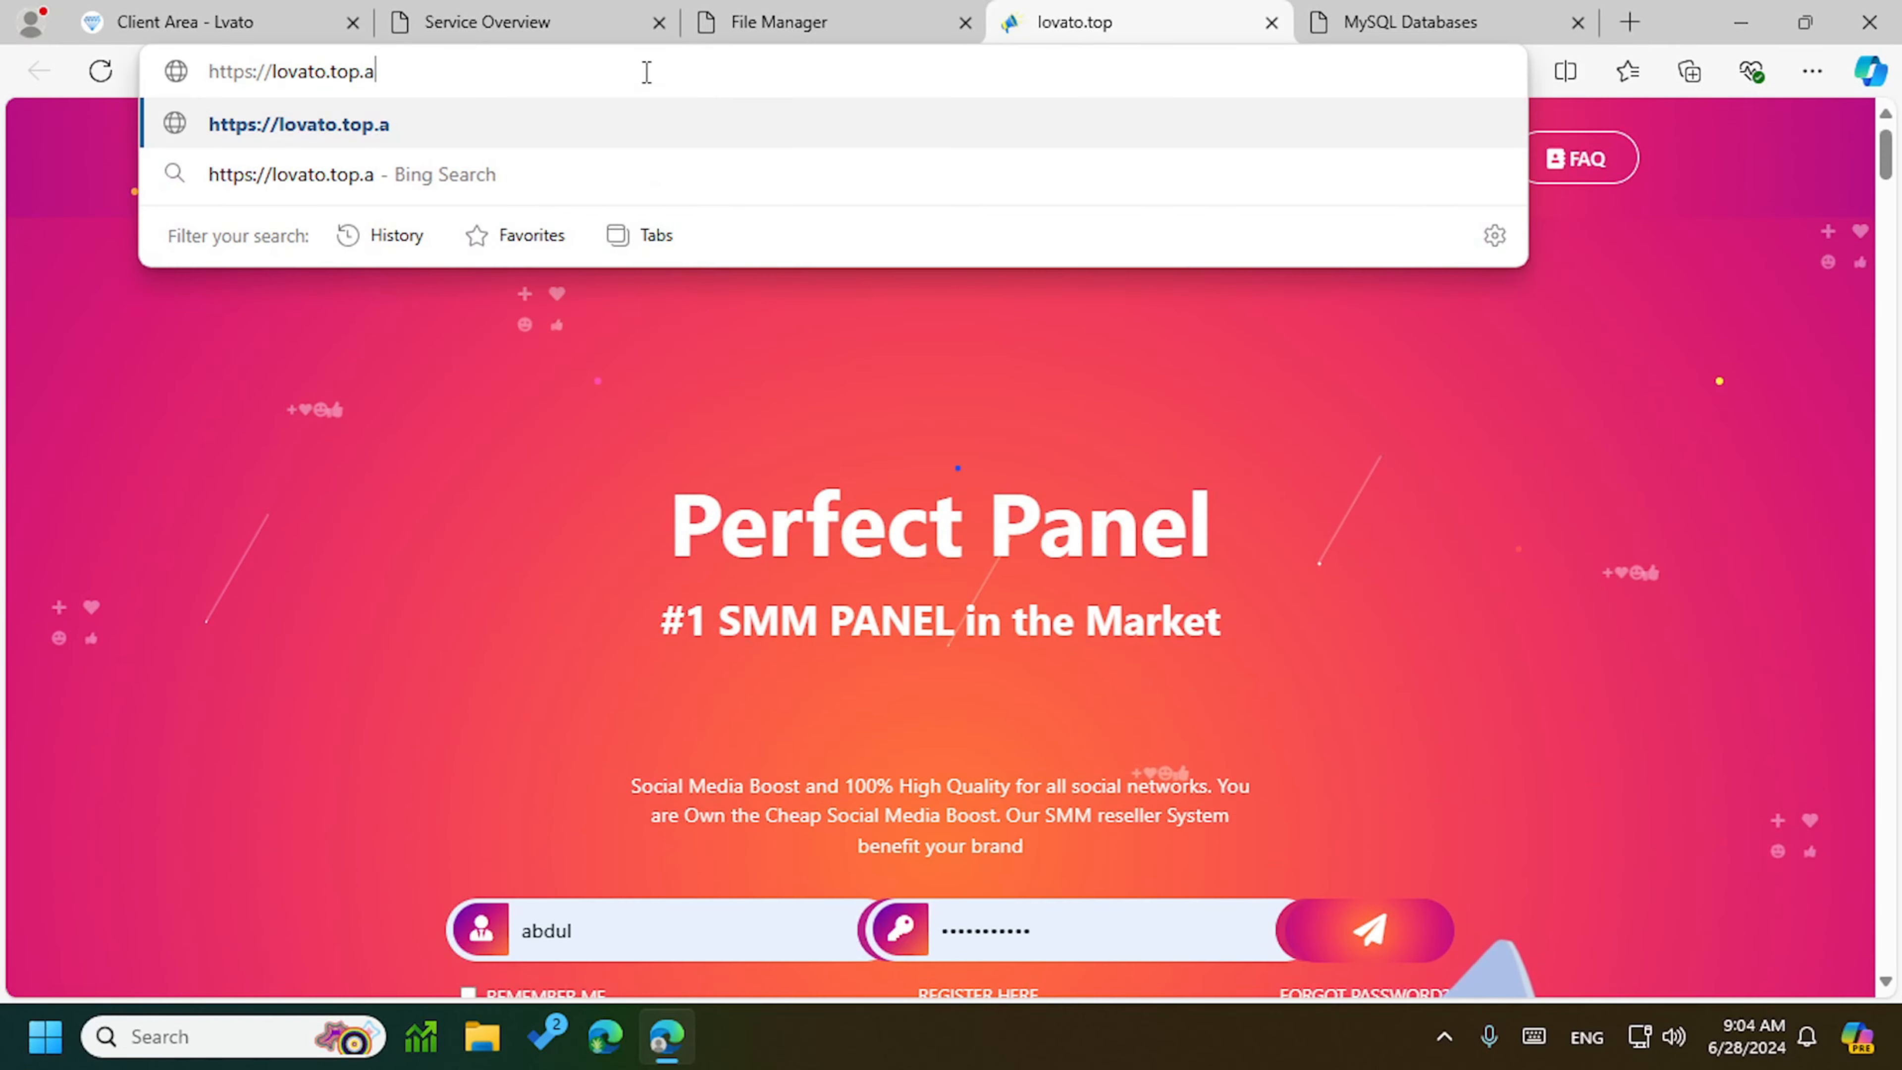
{"action": "key", "text": "Return"}
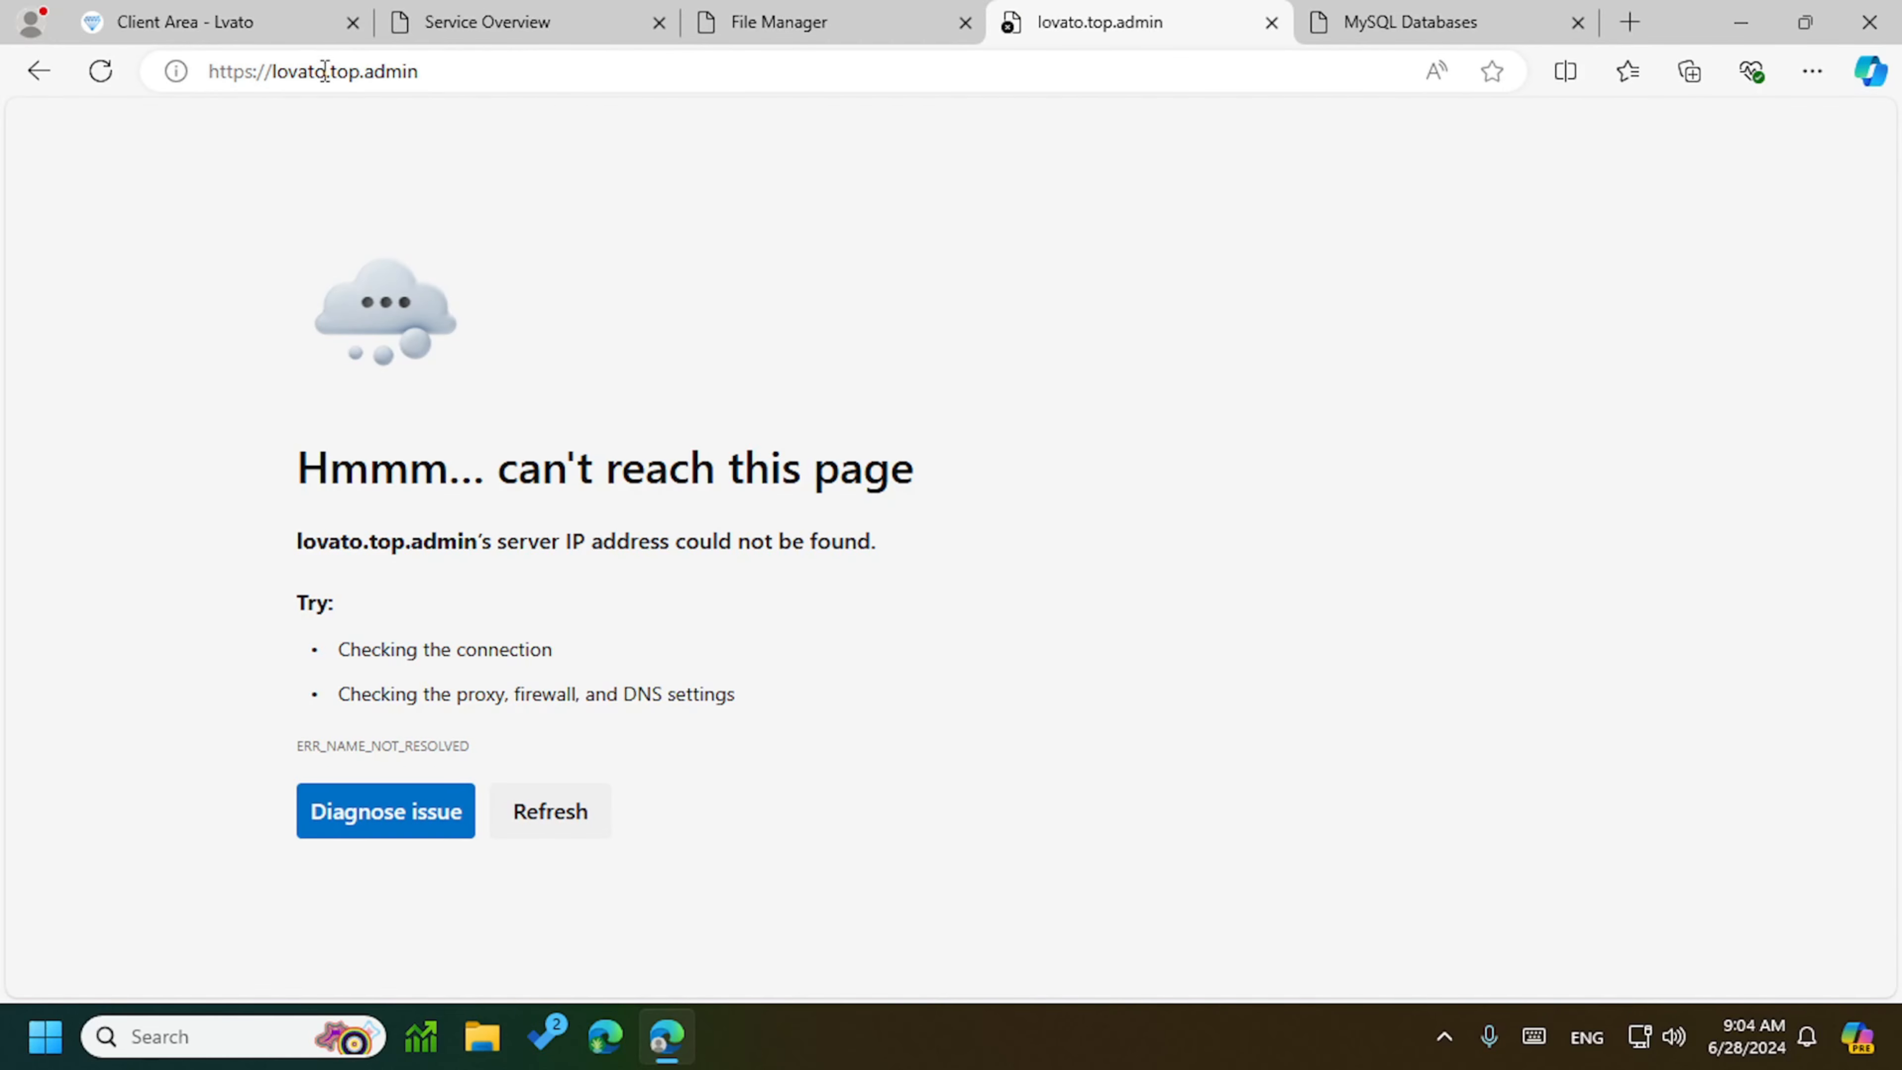
{"action": "left_click", "coordinate": [360, 71]}
{"action": "type", "text": "/"}
{"action": "key", "text": "Return"}
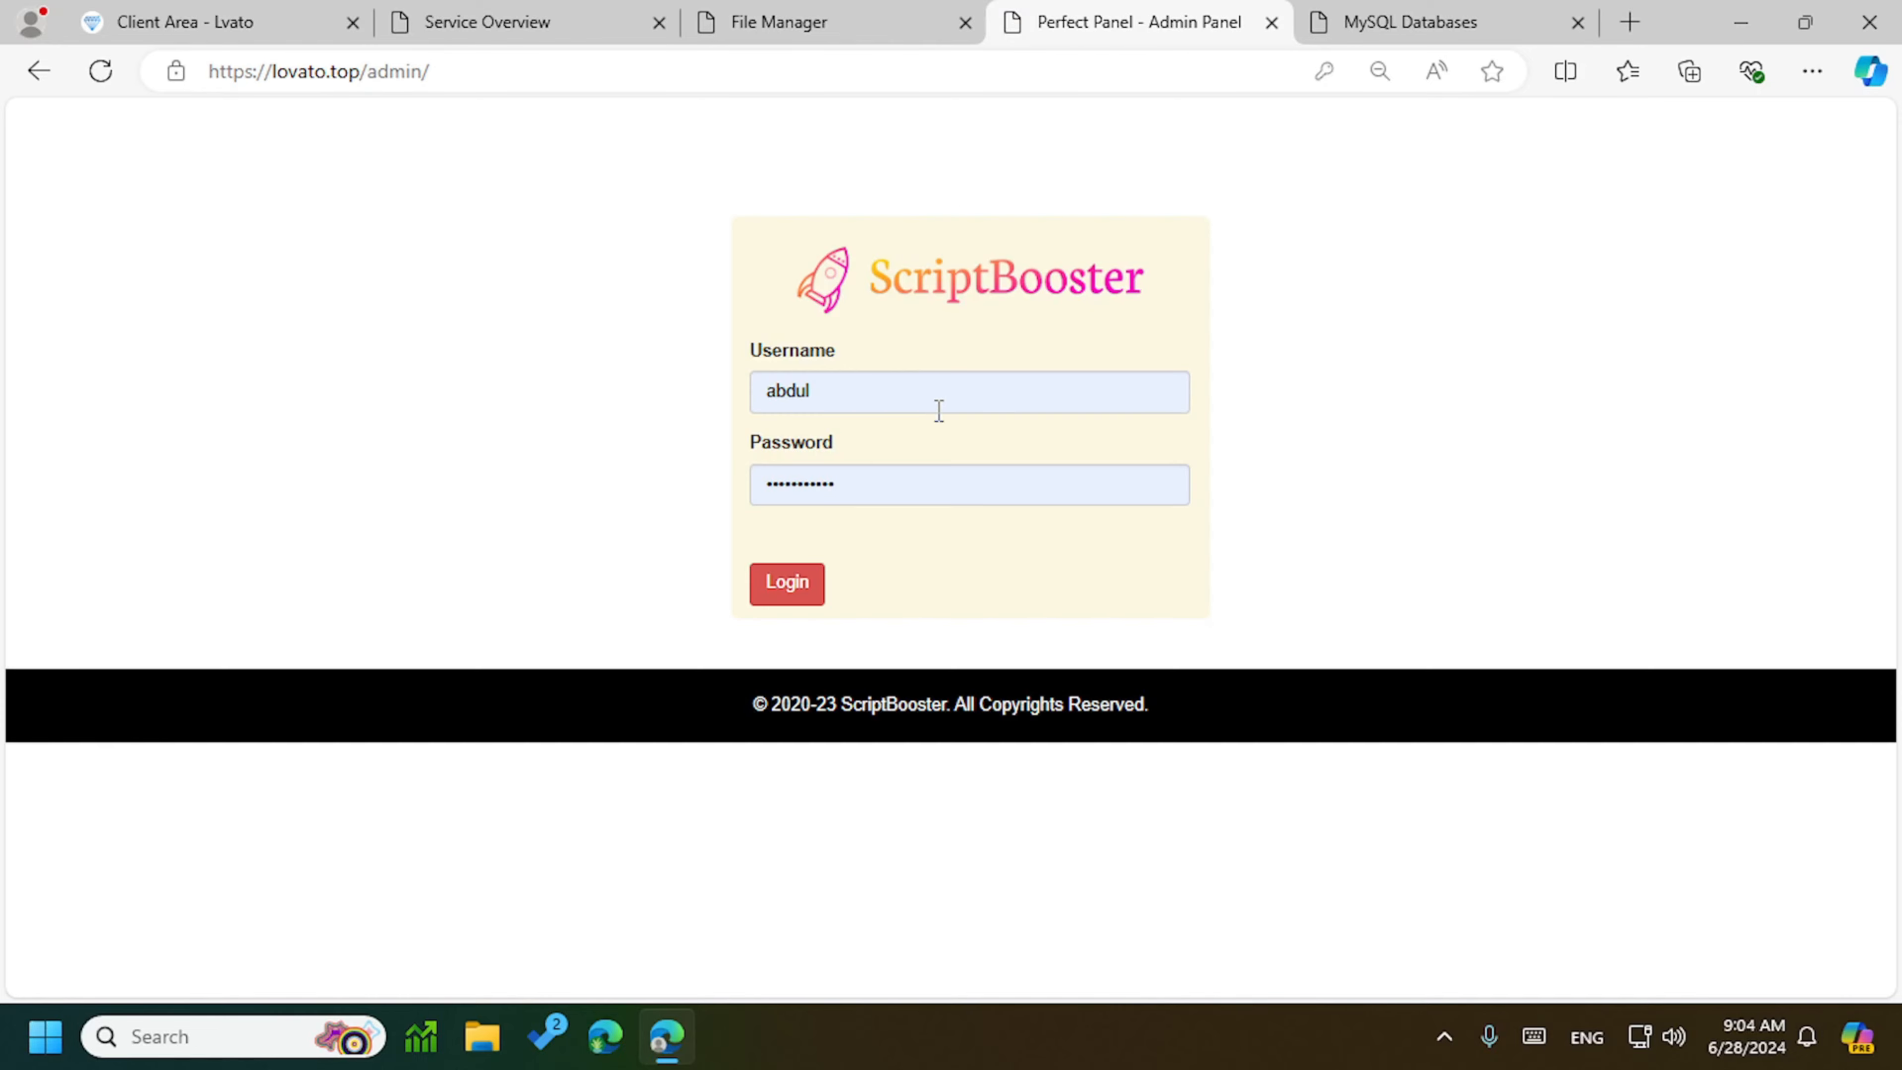
Step: Enter admin as the username on the admin panel's login form
{"action": "double_click", "coordinate": [851, 396]}
{"action": "type", "text": "dmin"}
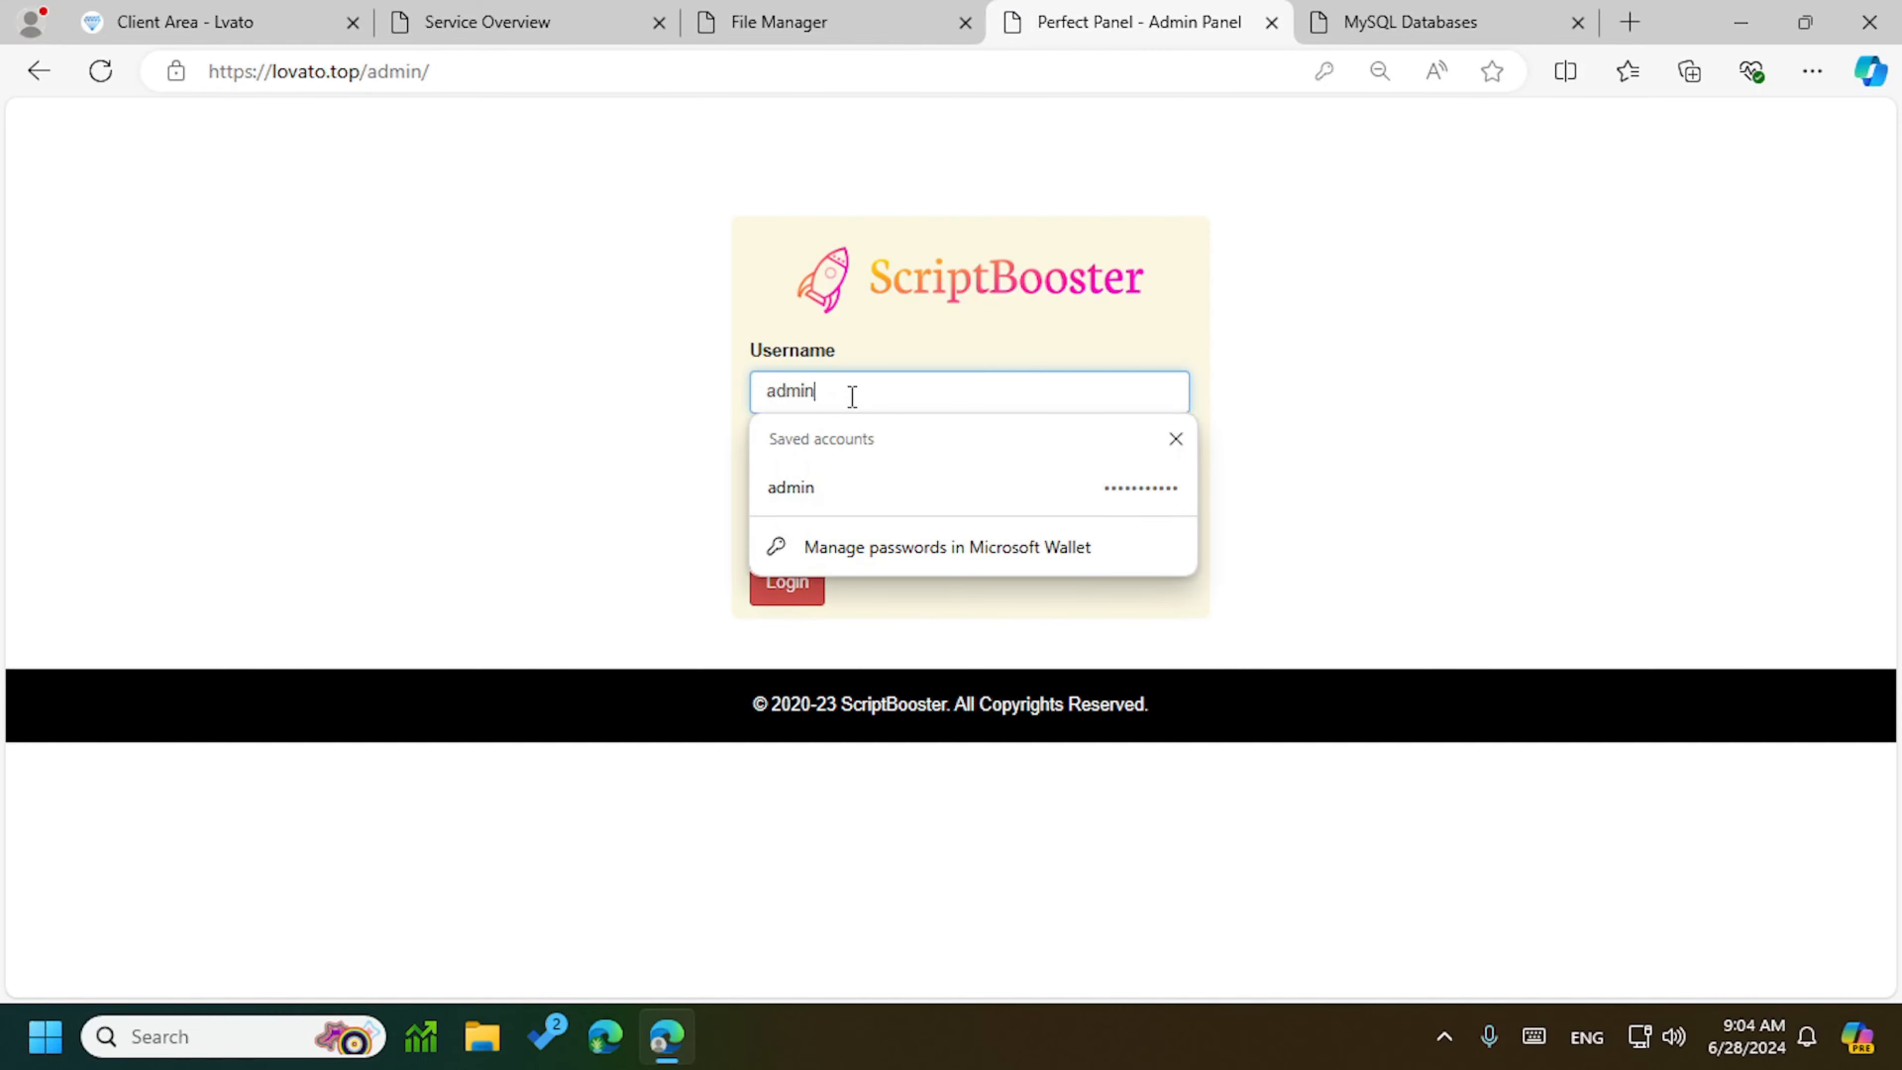
{"action": "key", "text": "Tab"}
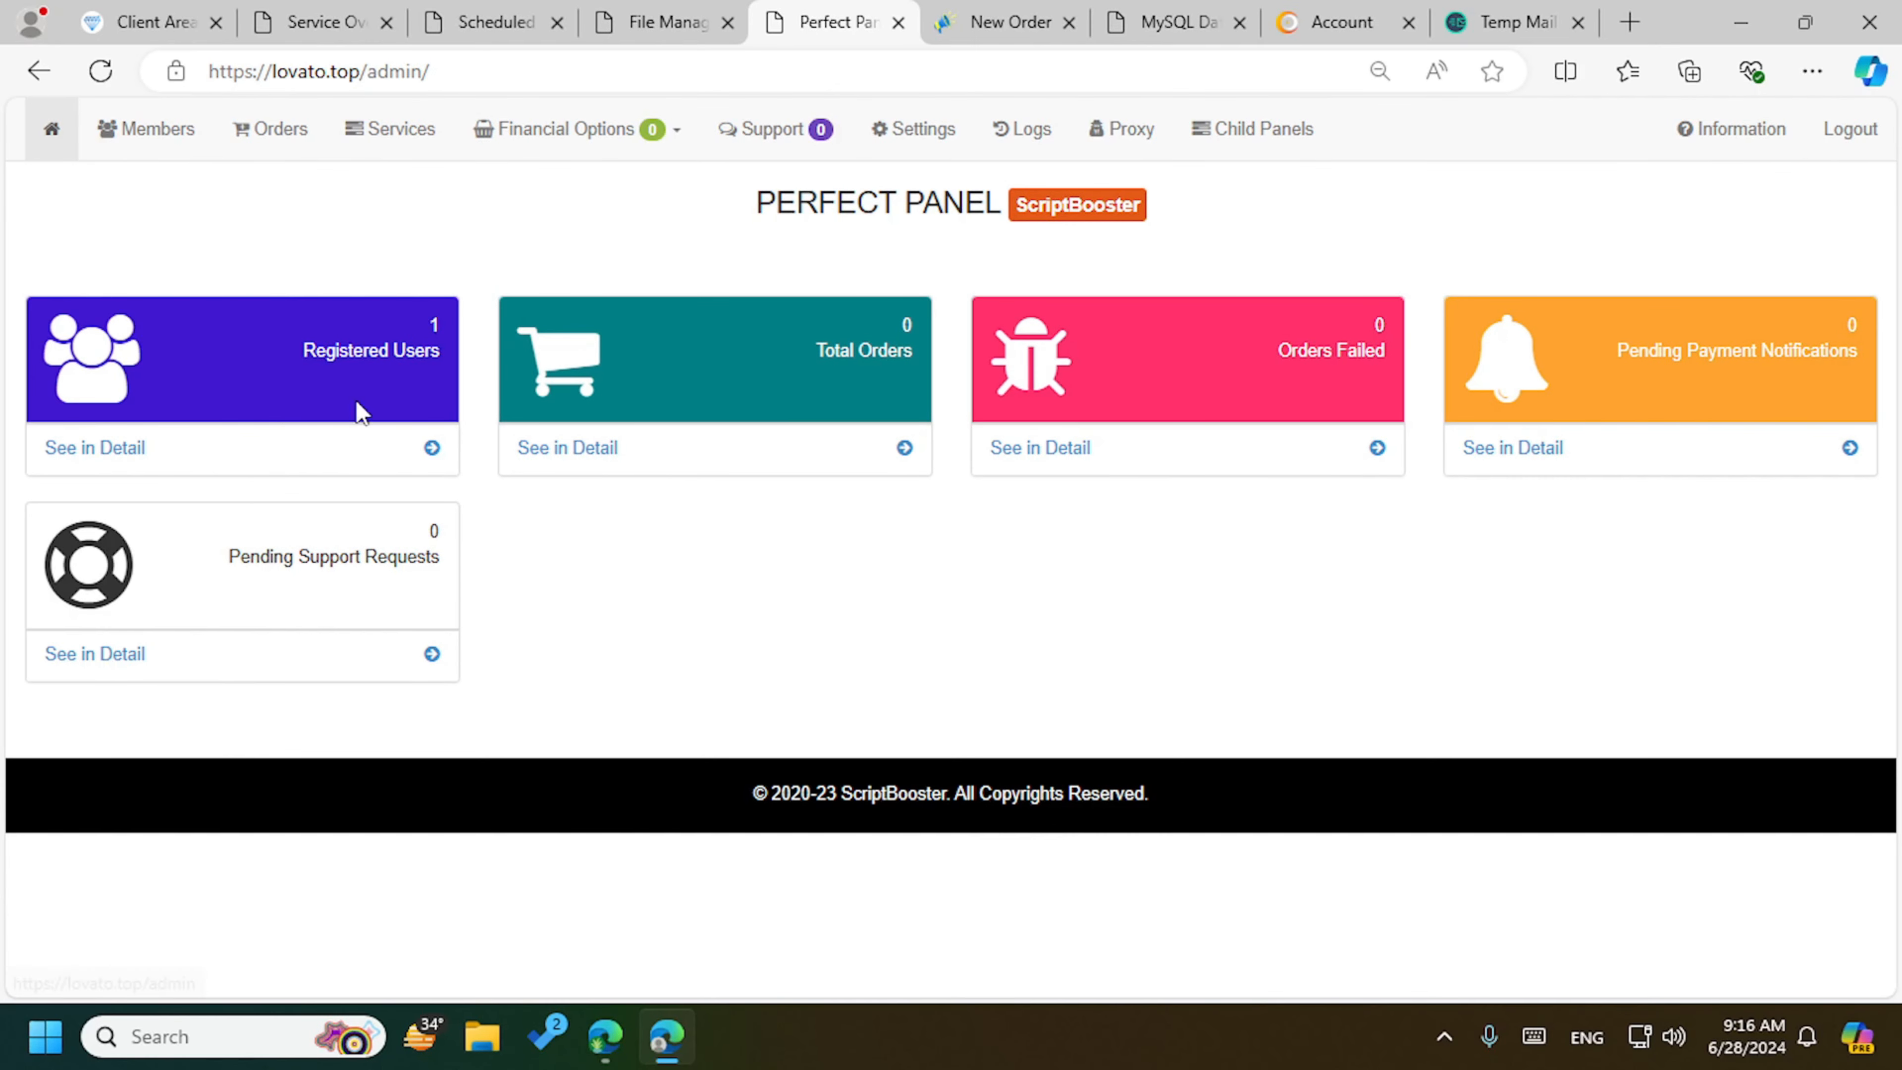
Step: View the members and orders pages of the admin panel and look through the services list
{"action": "left_click", "coordinate": [149, 146]}
{"action": "left_click", "coordinate": [262, 135]}
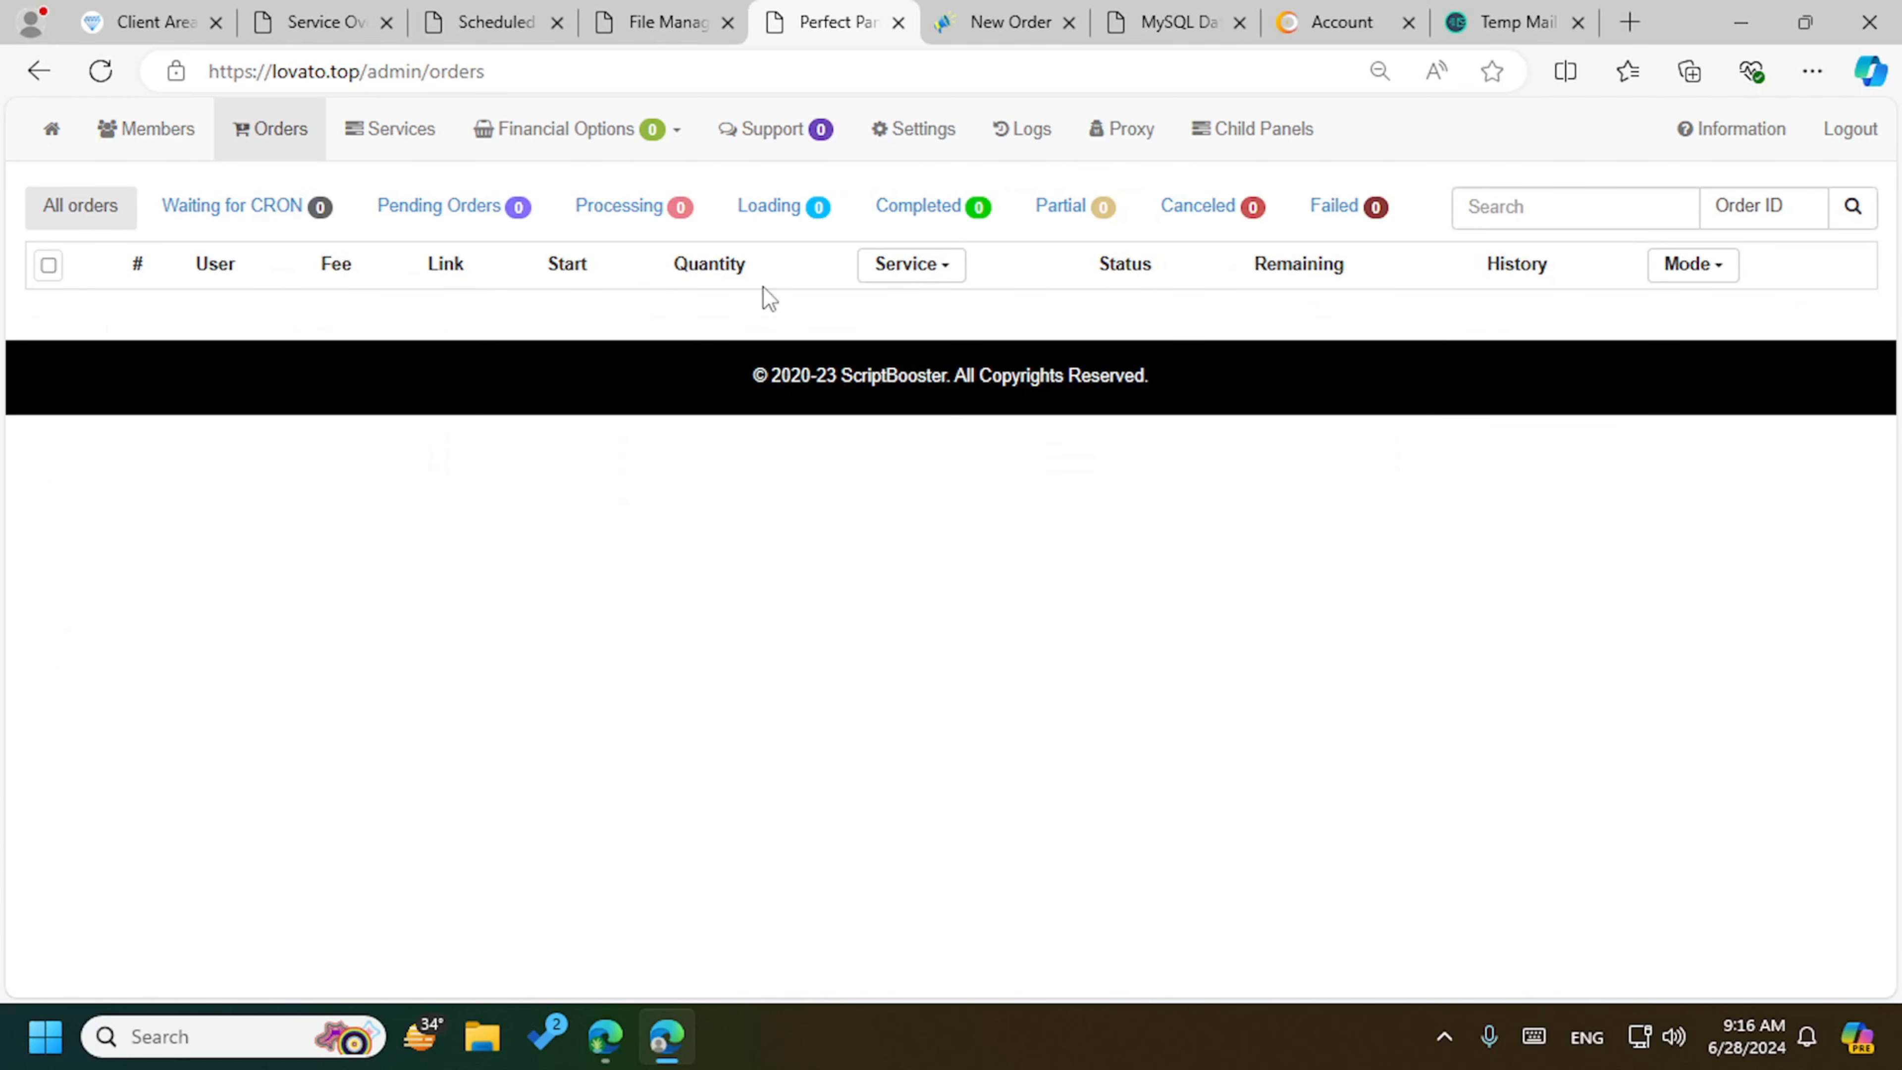
{"action": "left_click", "coordinate": [389, 154]}
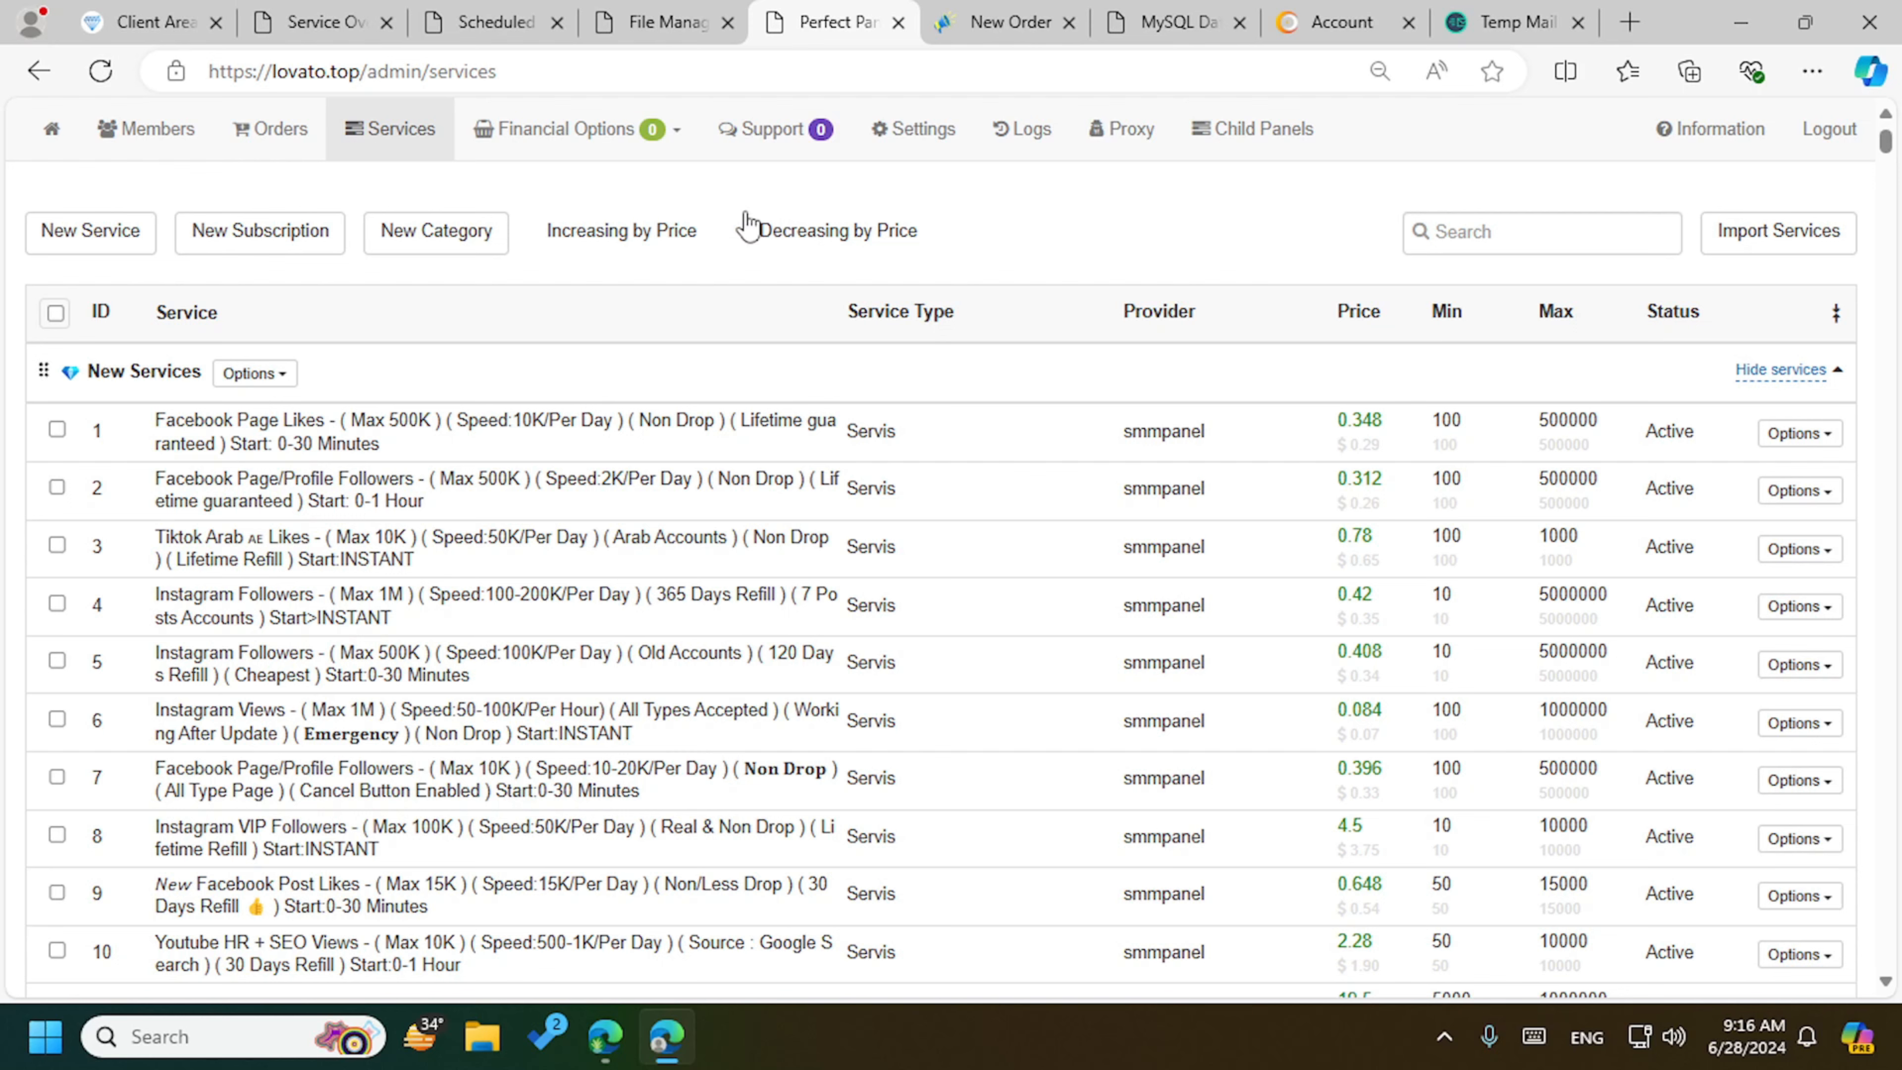
{"action": "scroll", "coordinate": [730, 536], "scroll_direction": "down", "scroll_amount": 5}
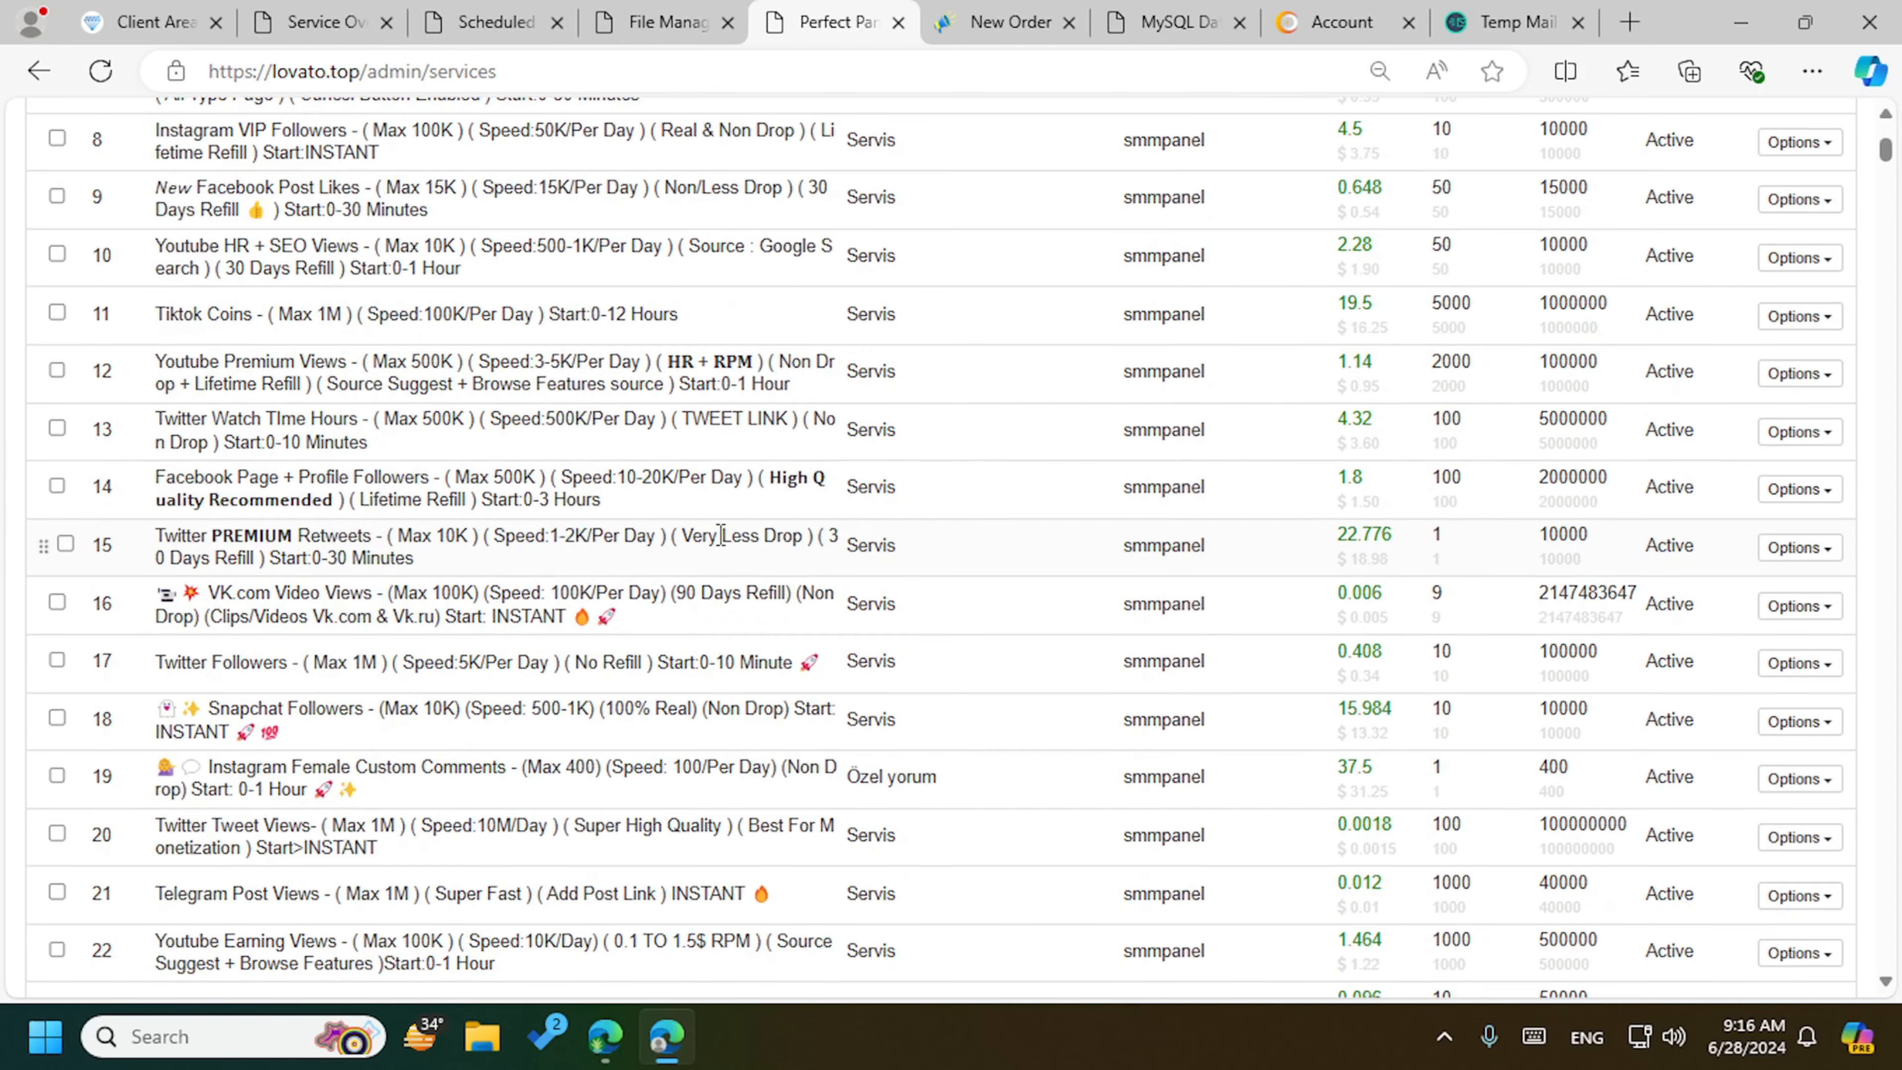
{"action": "scroll", "coordinate": [742, 534], "scroll_direction": "up", "scroll_amount": 5}
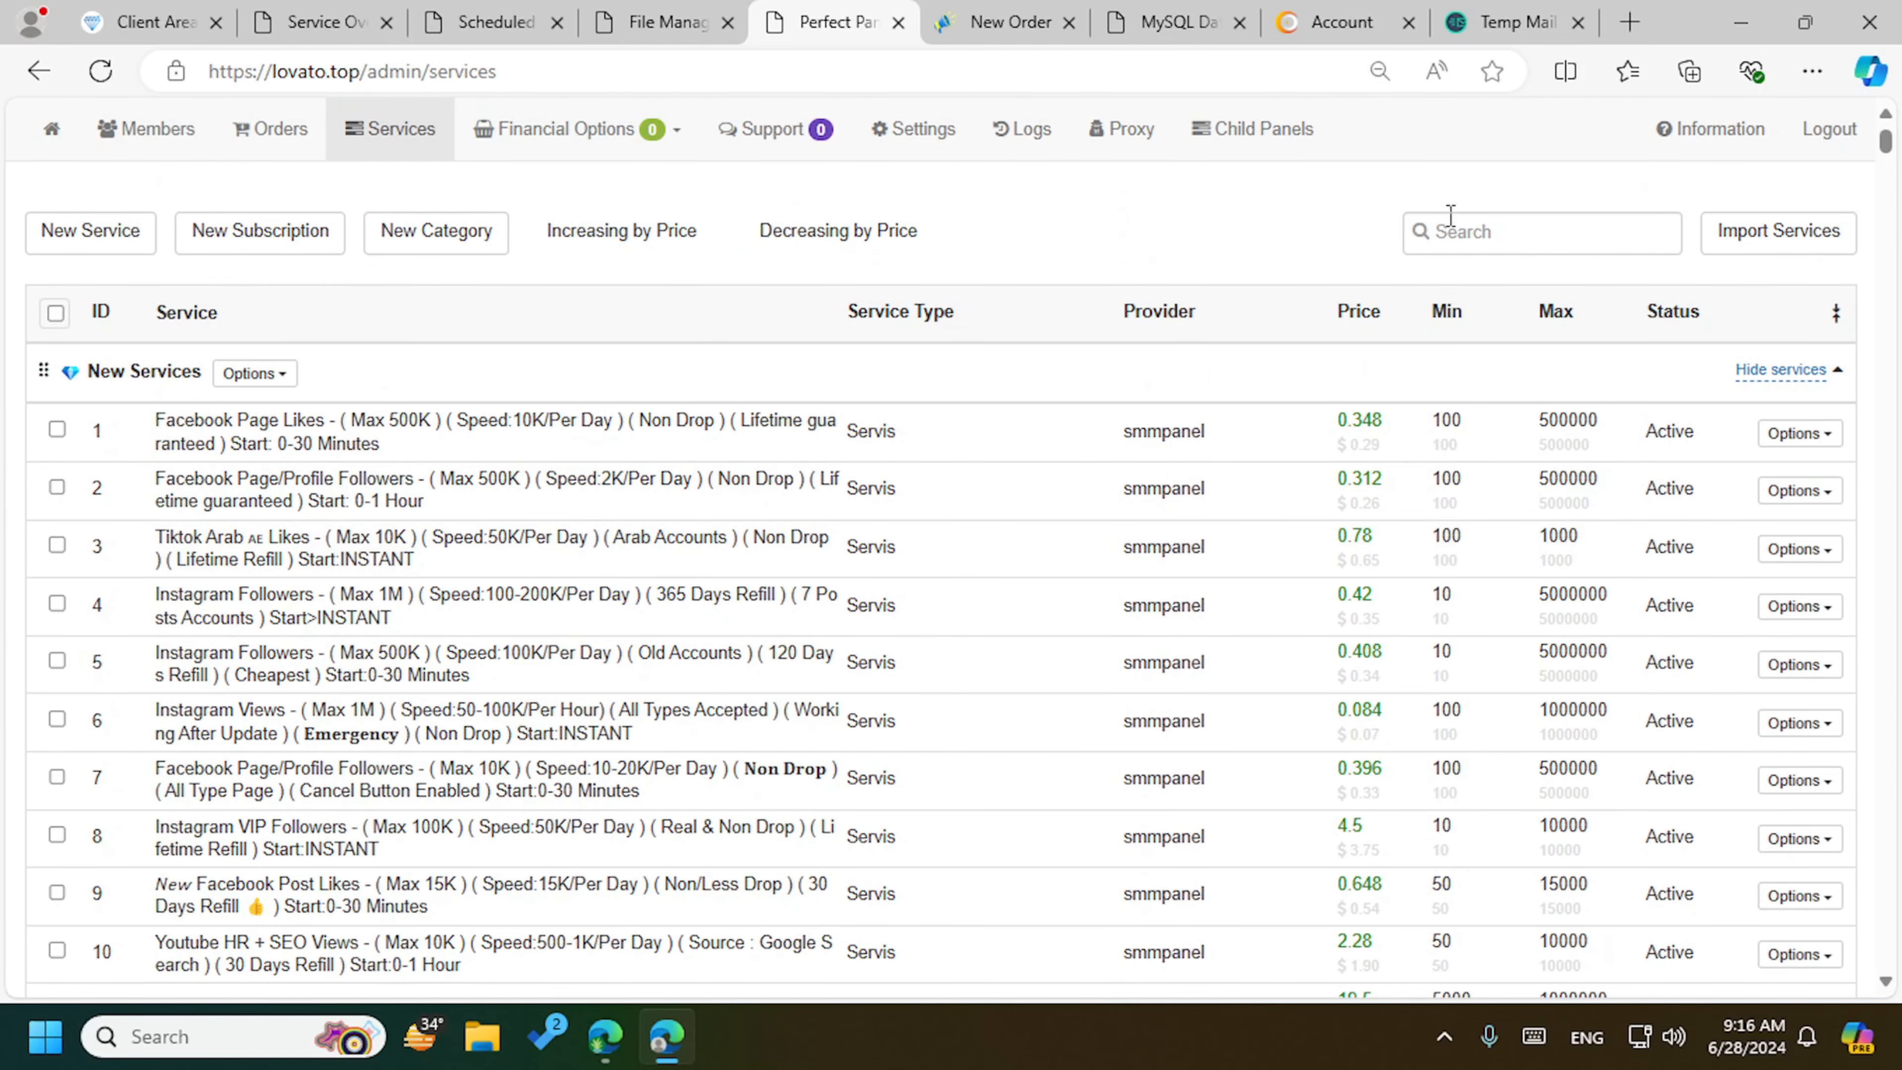
Step: Open the New Service form, examine its fields and close it without adding a service
{"action": "left_click", "coordinate": [116, 241]}
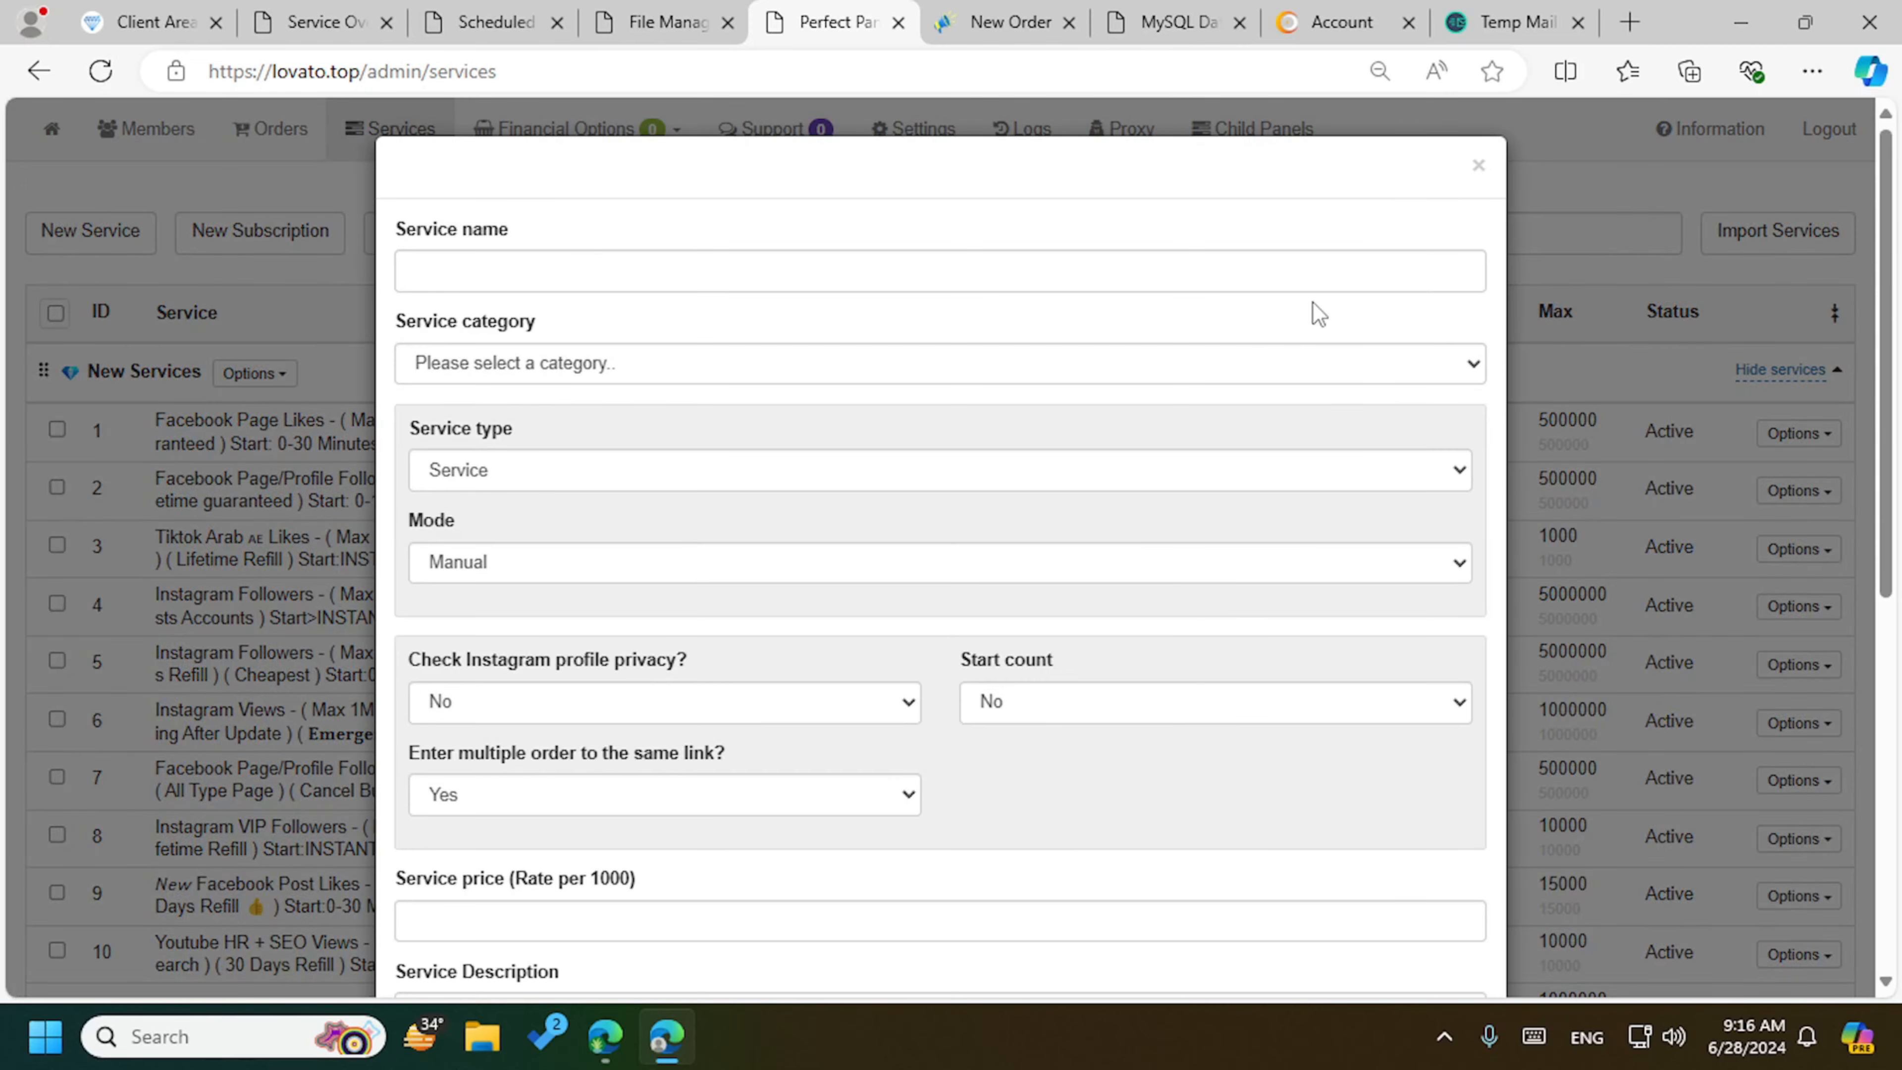
{"action": "scroll", "coordinate": [1151, 535], "scroll_direction": "down", "scroll_amount": 5}
{"action": "scroll", "coordinate": [1172, 455], "scroll_direction": "up", "scroll_amount": 5}
{"action": "left_click", "coordinate": [1478, 167]}
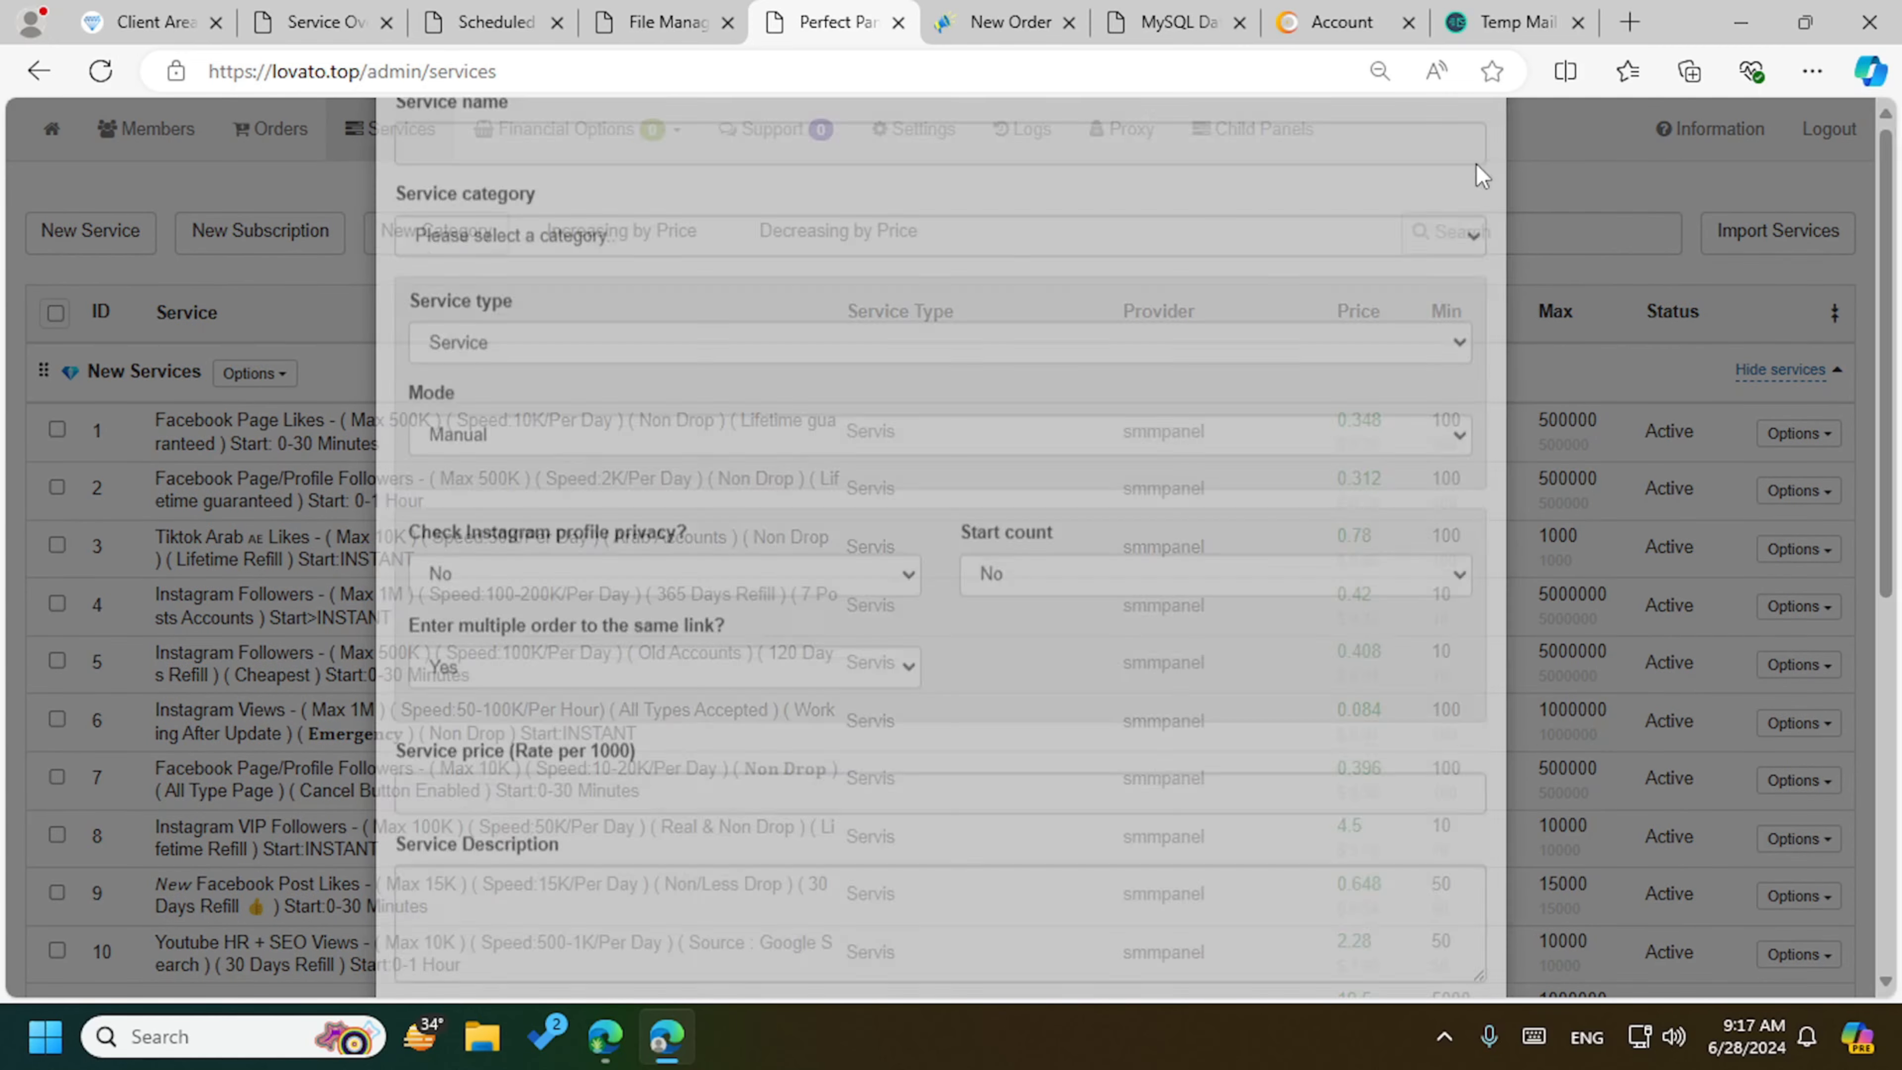
Step: Open the Online Payments page, examine the New Payment form and its payment method choices, and close it without adding a payment
{"action": "left_click", "coordinate": [567, 129]}
{"action": "left_click", "coordinate": [631, 191]}
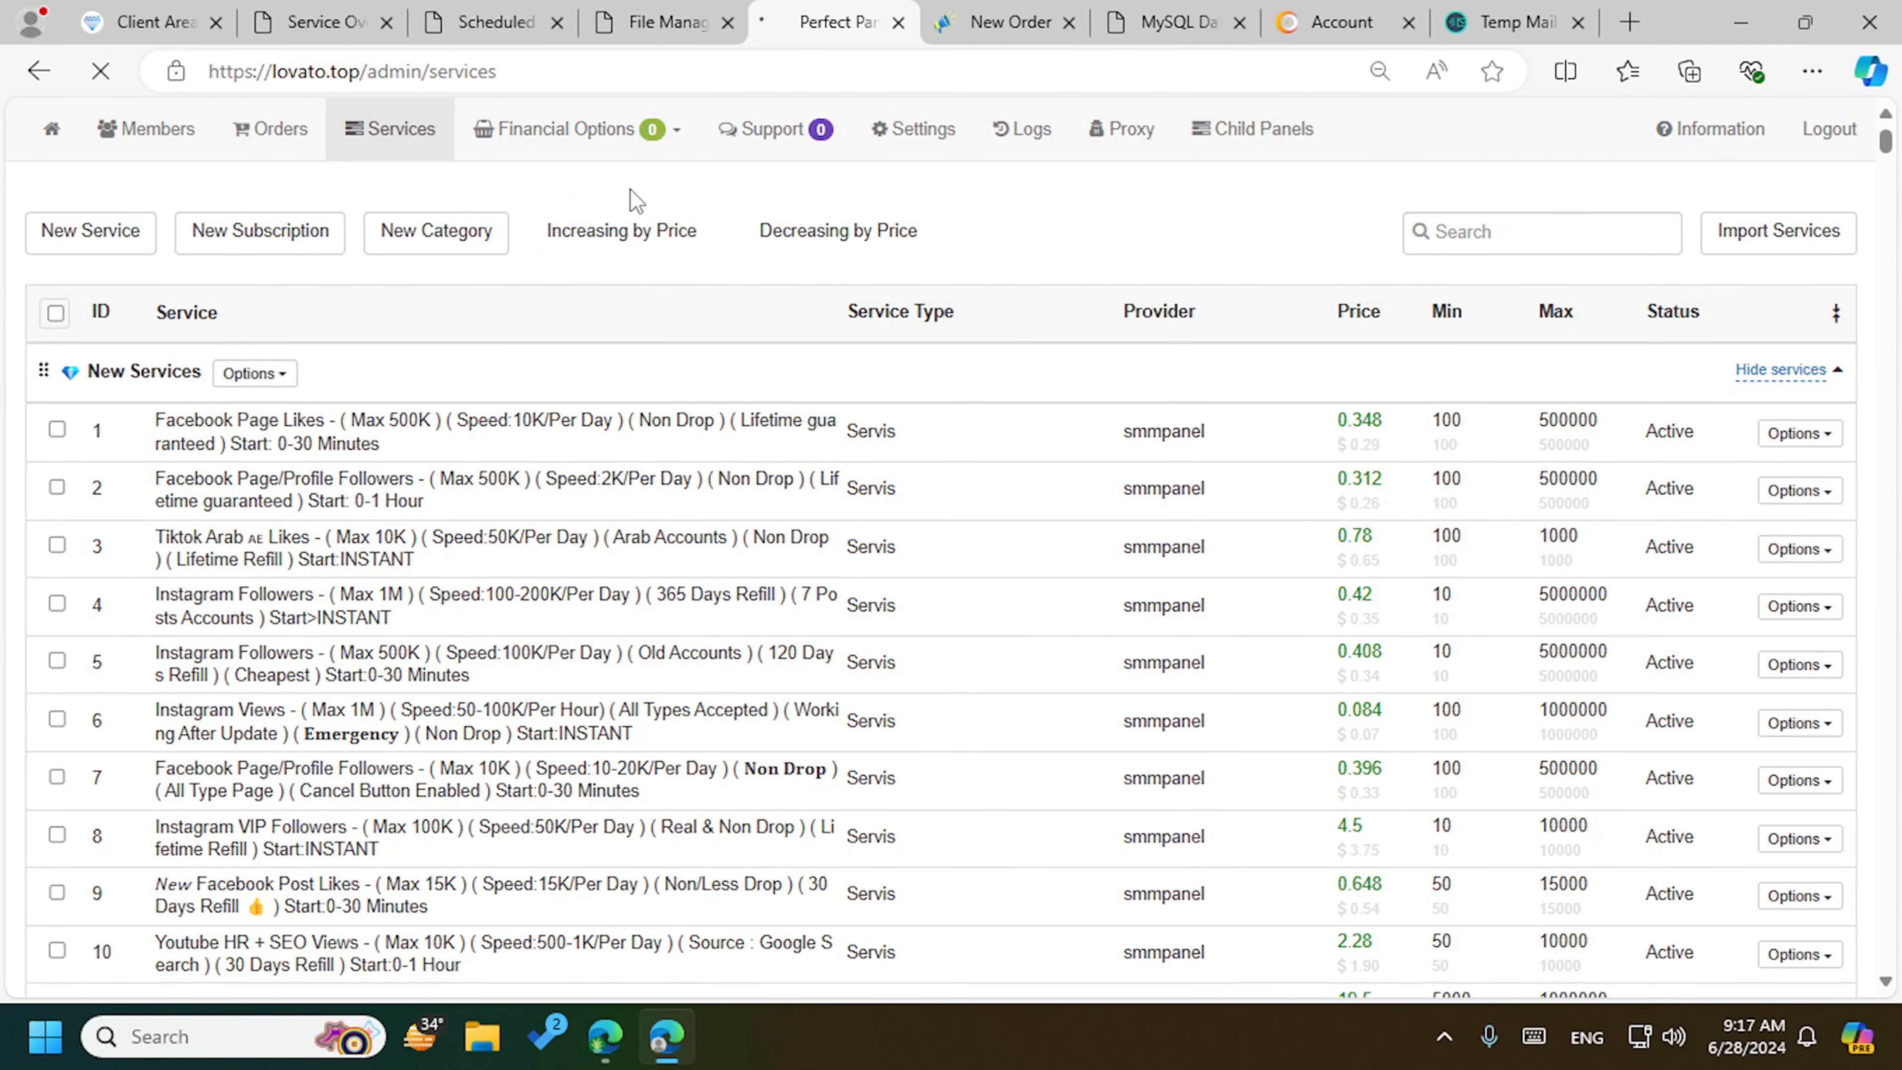
{"action": "left_click", "coordinate": [552, 148]}
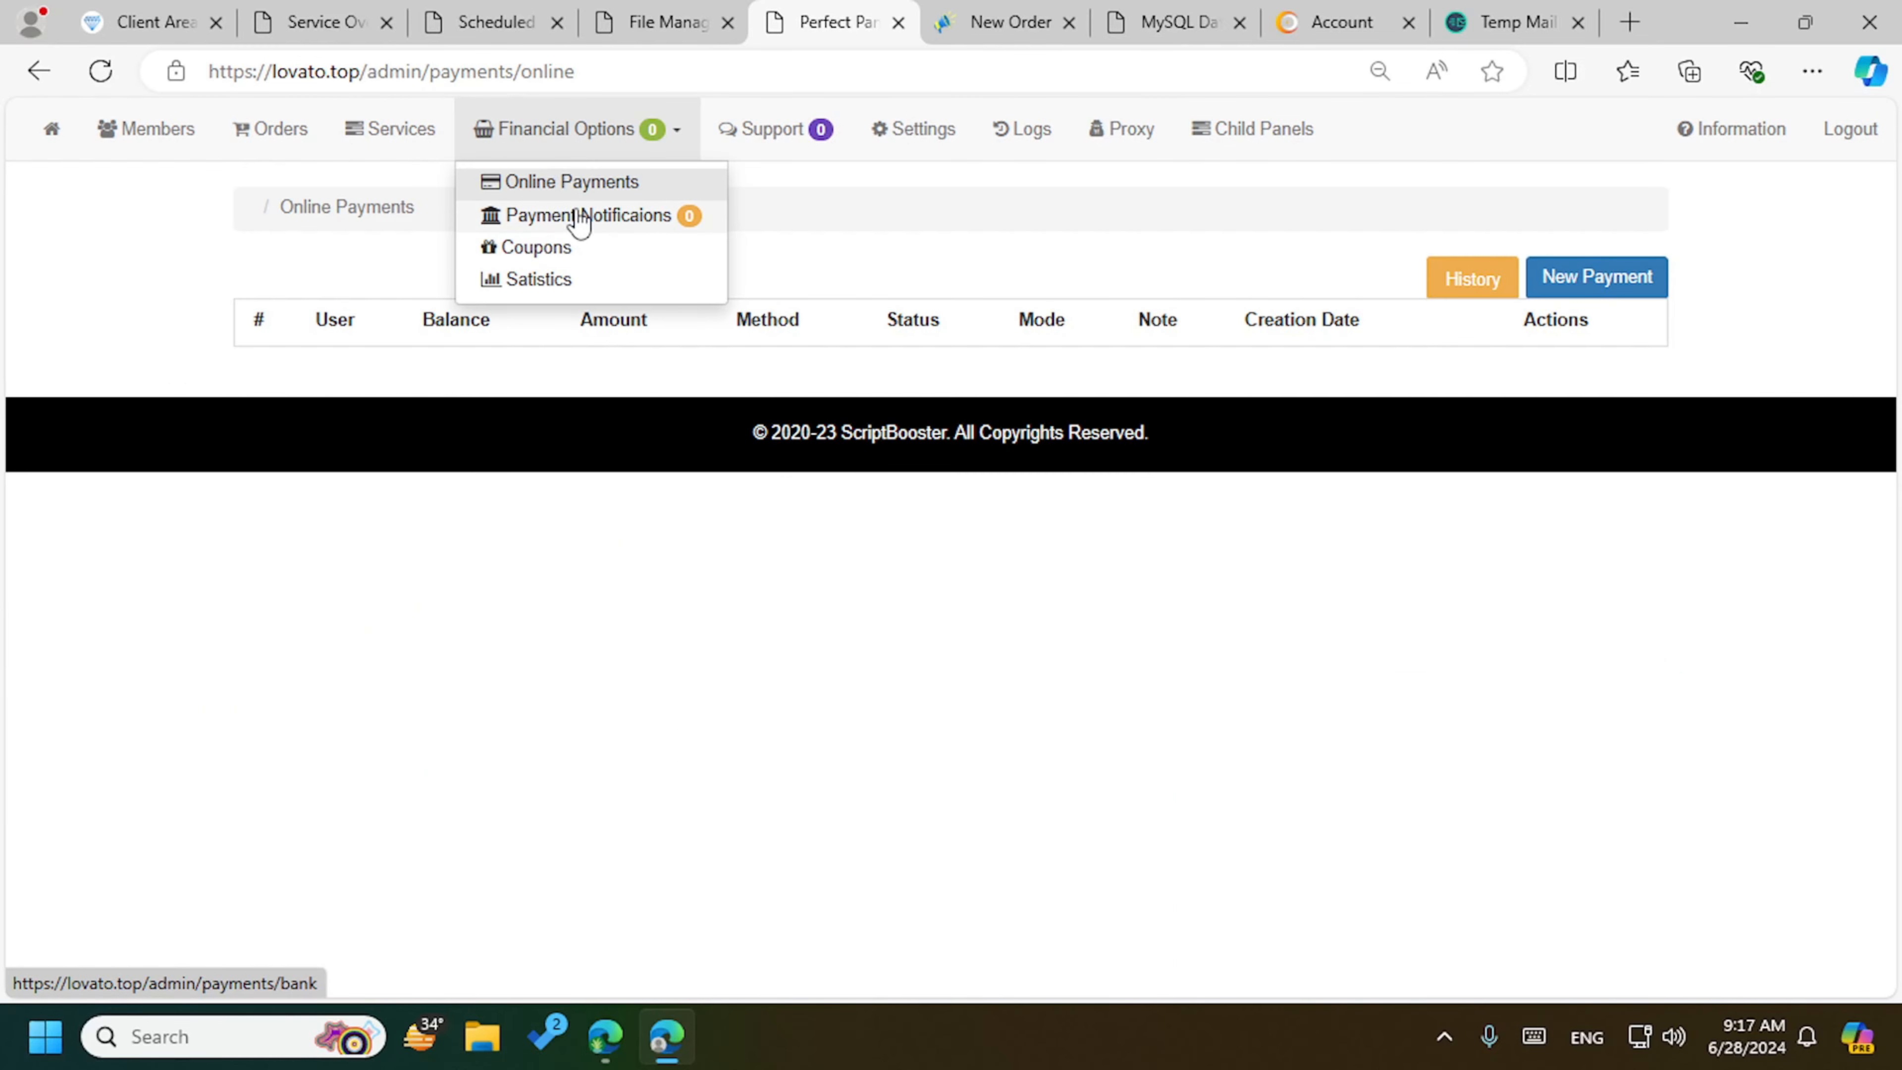
{"action": "left_click", "coordinate": [1632, 355]}
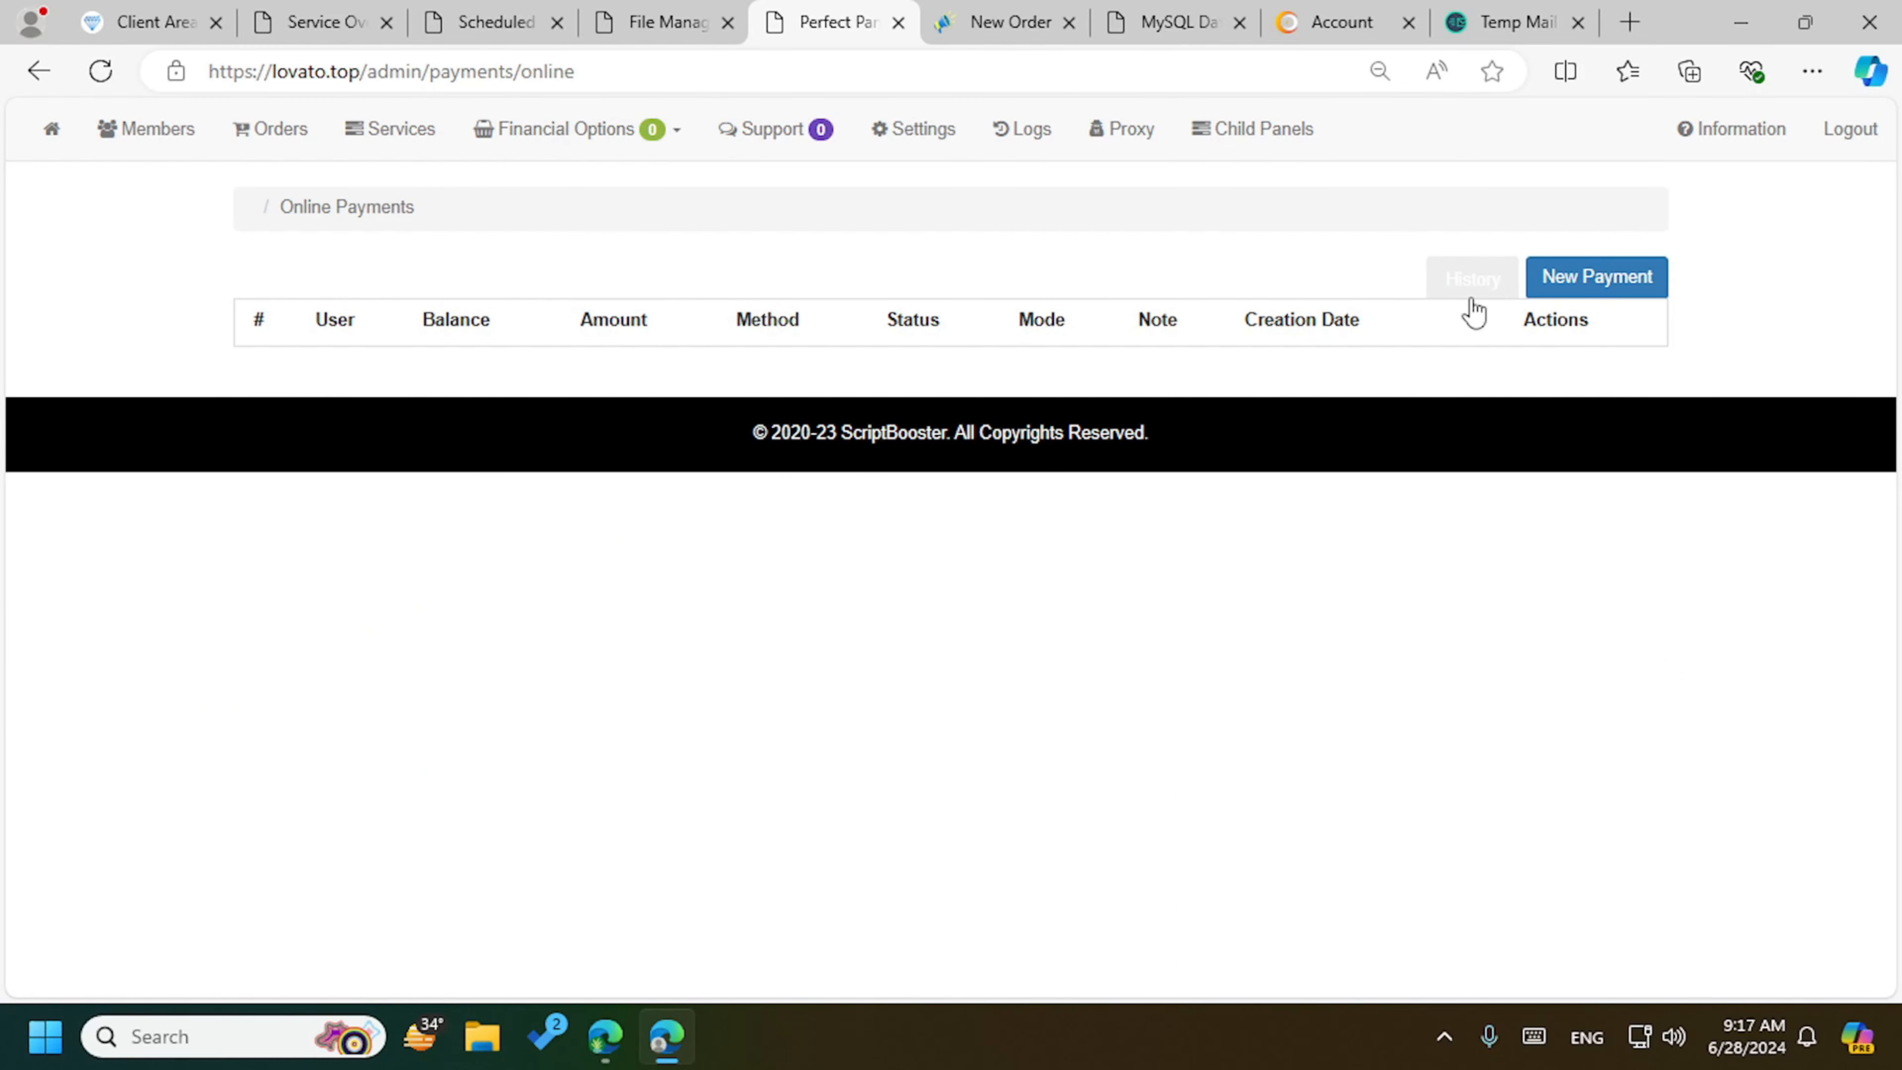
{"action": "left_click", "coordinate": [1588, 283]}
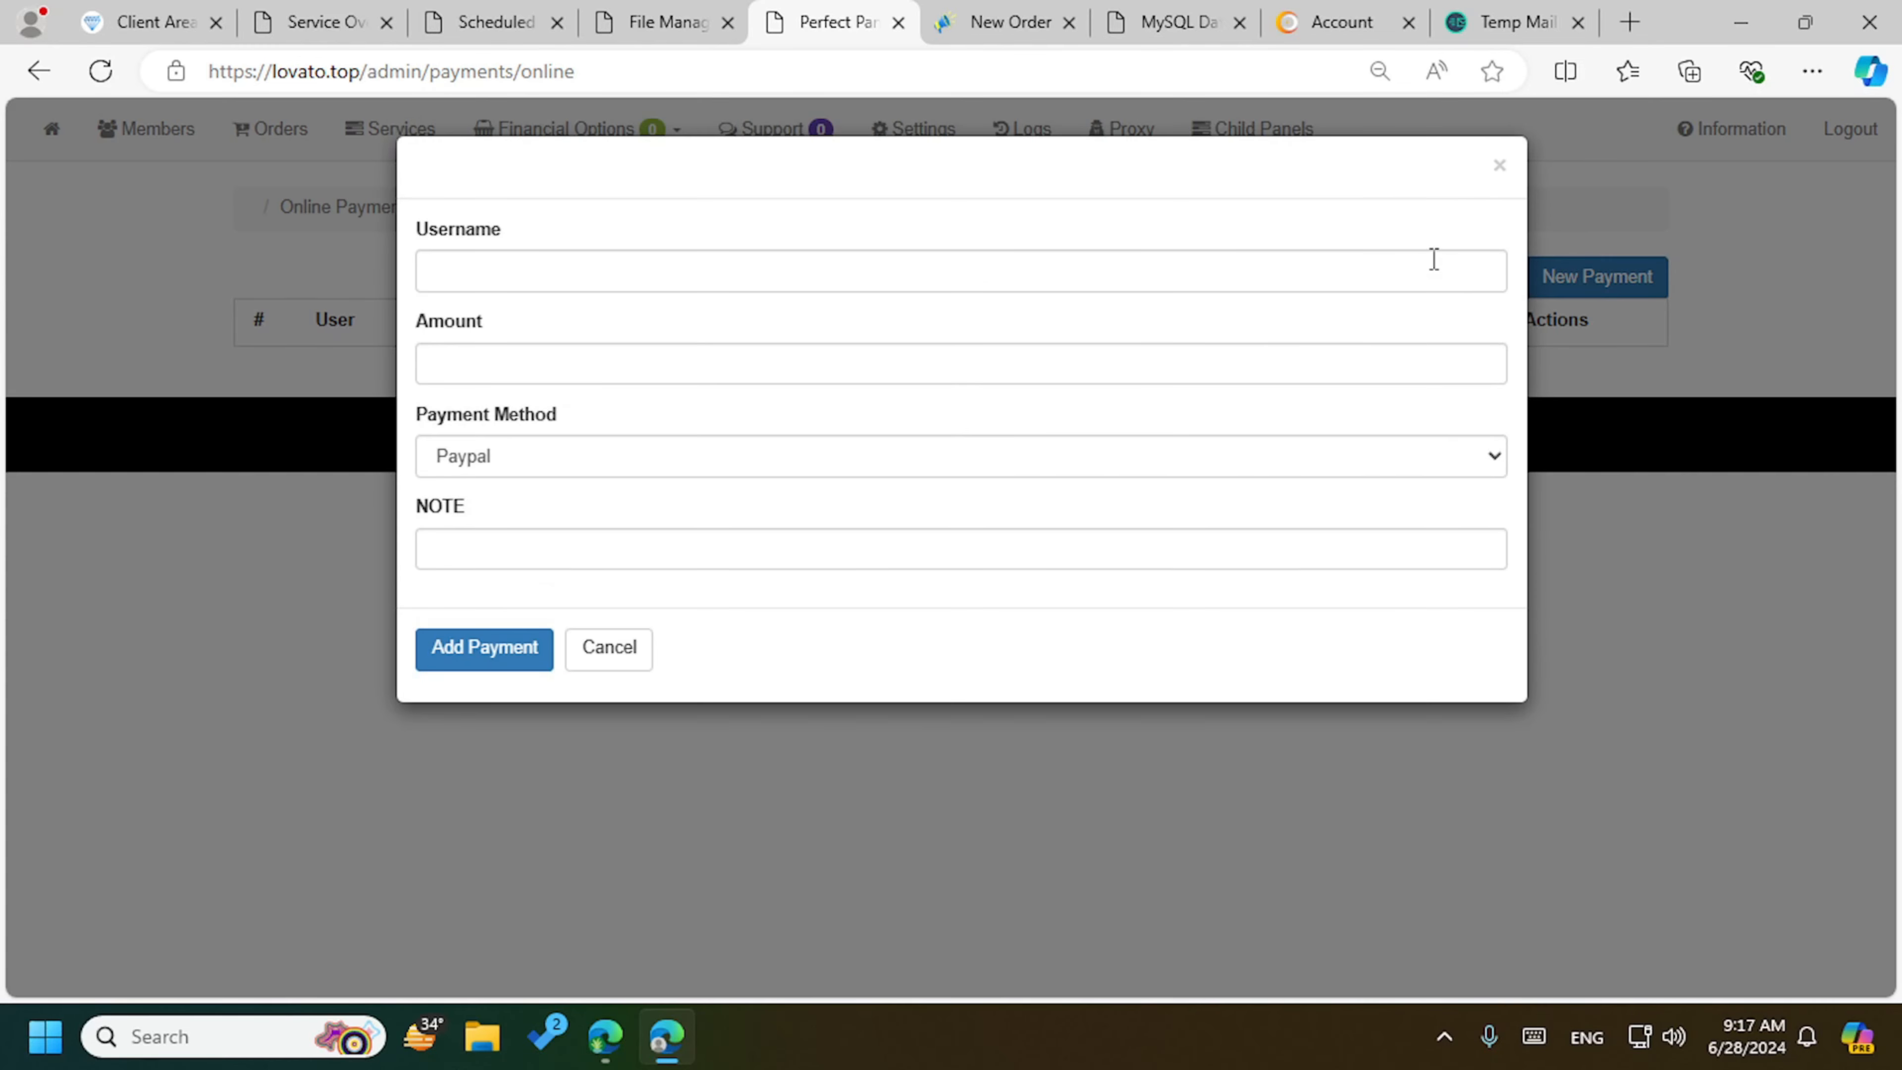
{"action": "left_click", "coordinate": [1264, 459]}
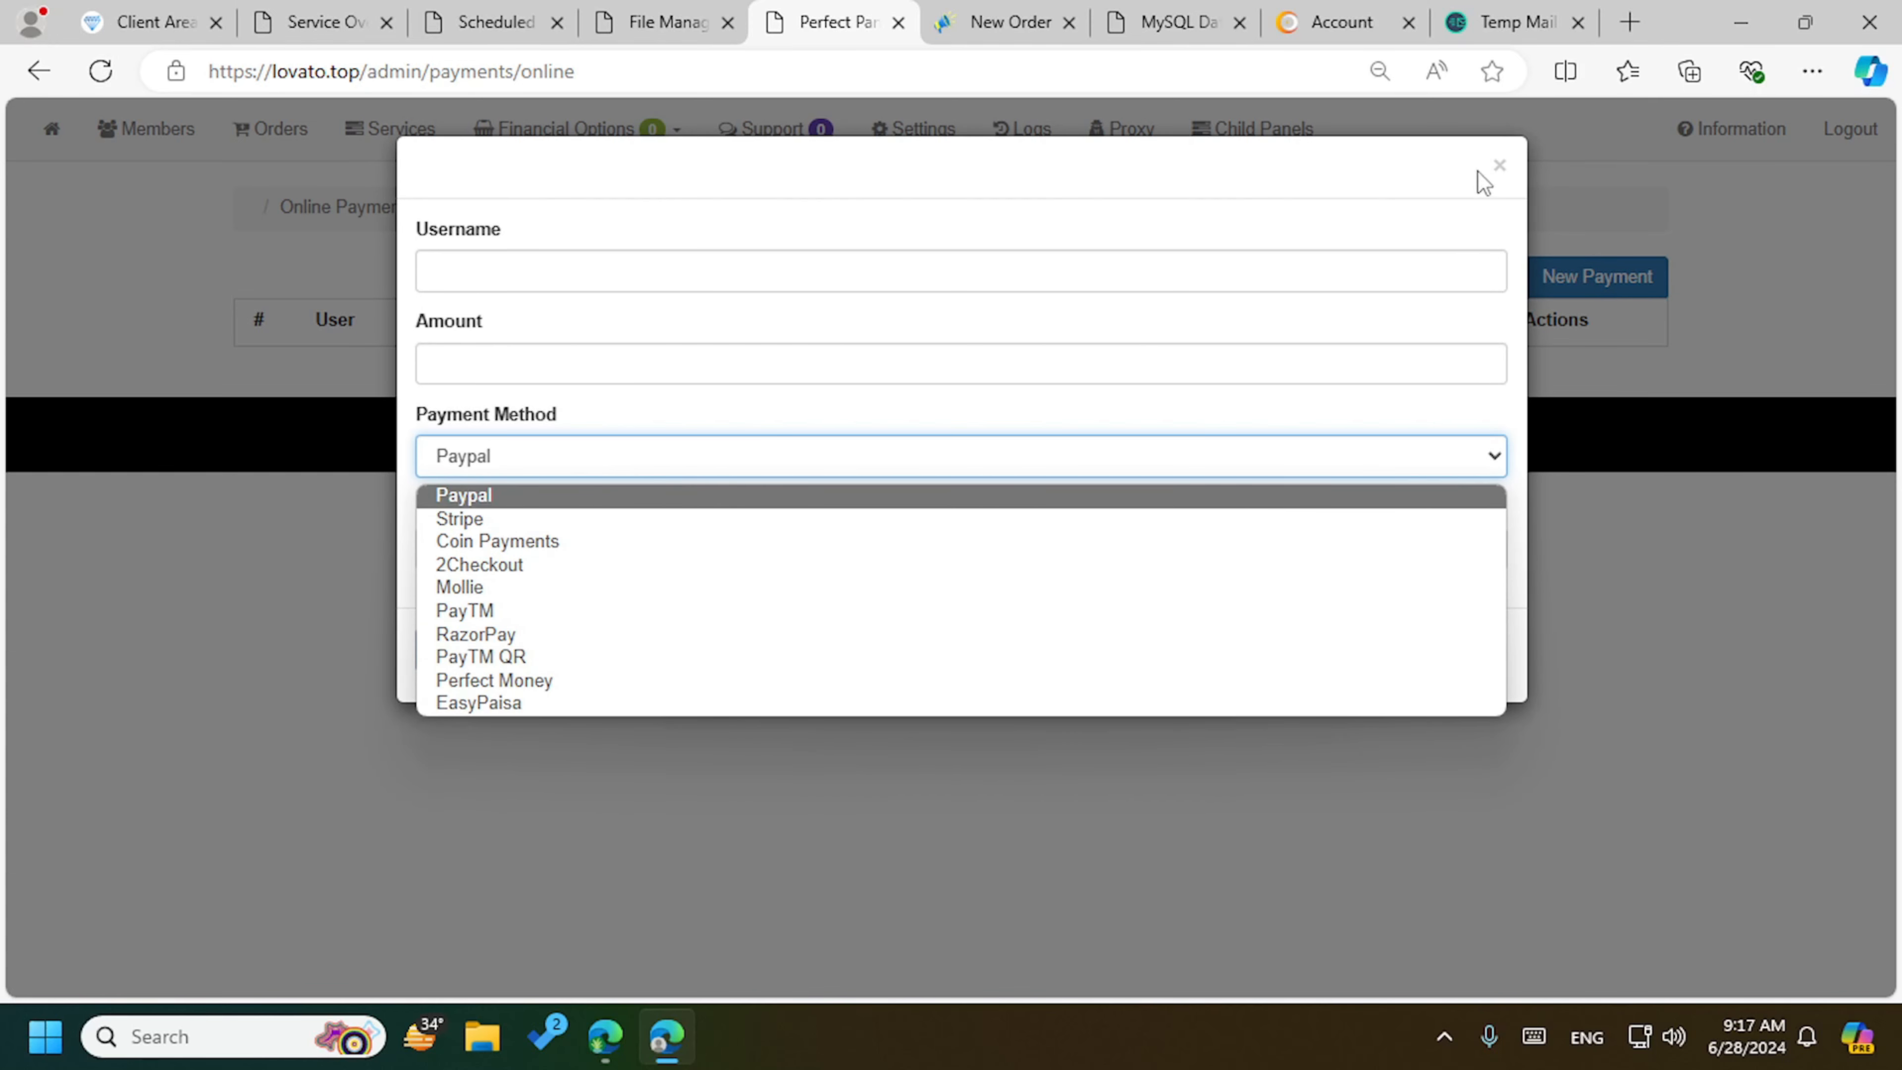
{"action": "left_click", "coordinate": [1497, 166]}
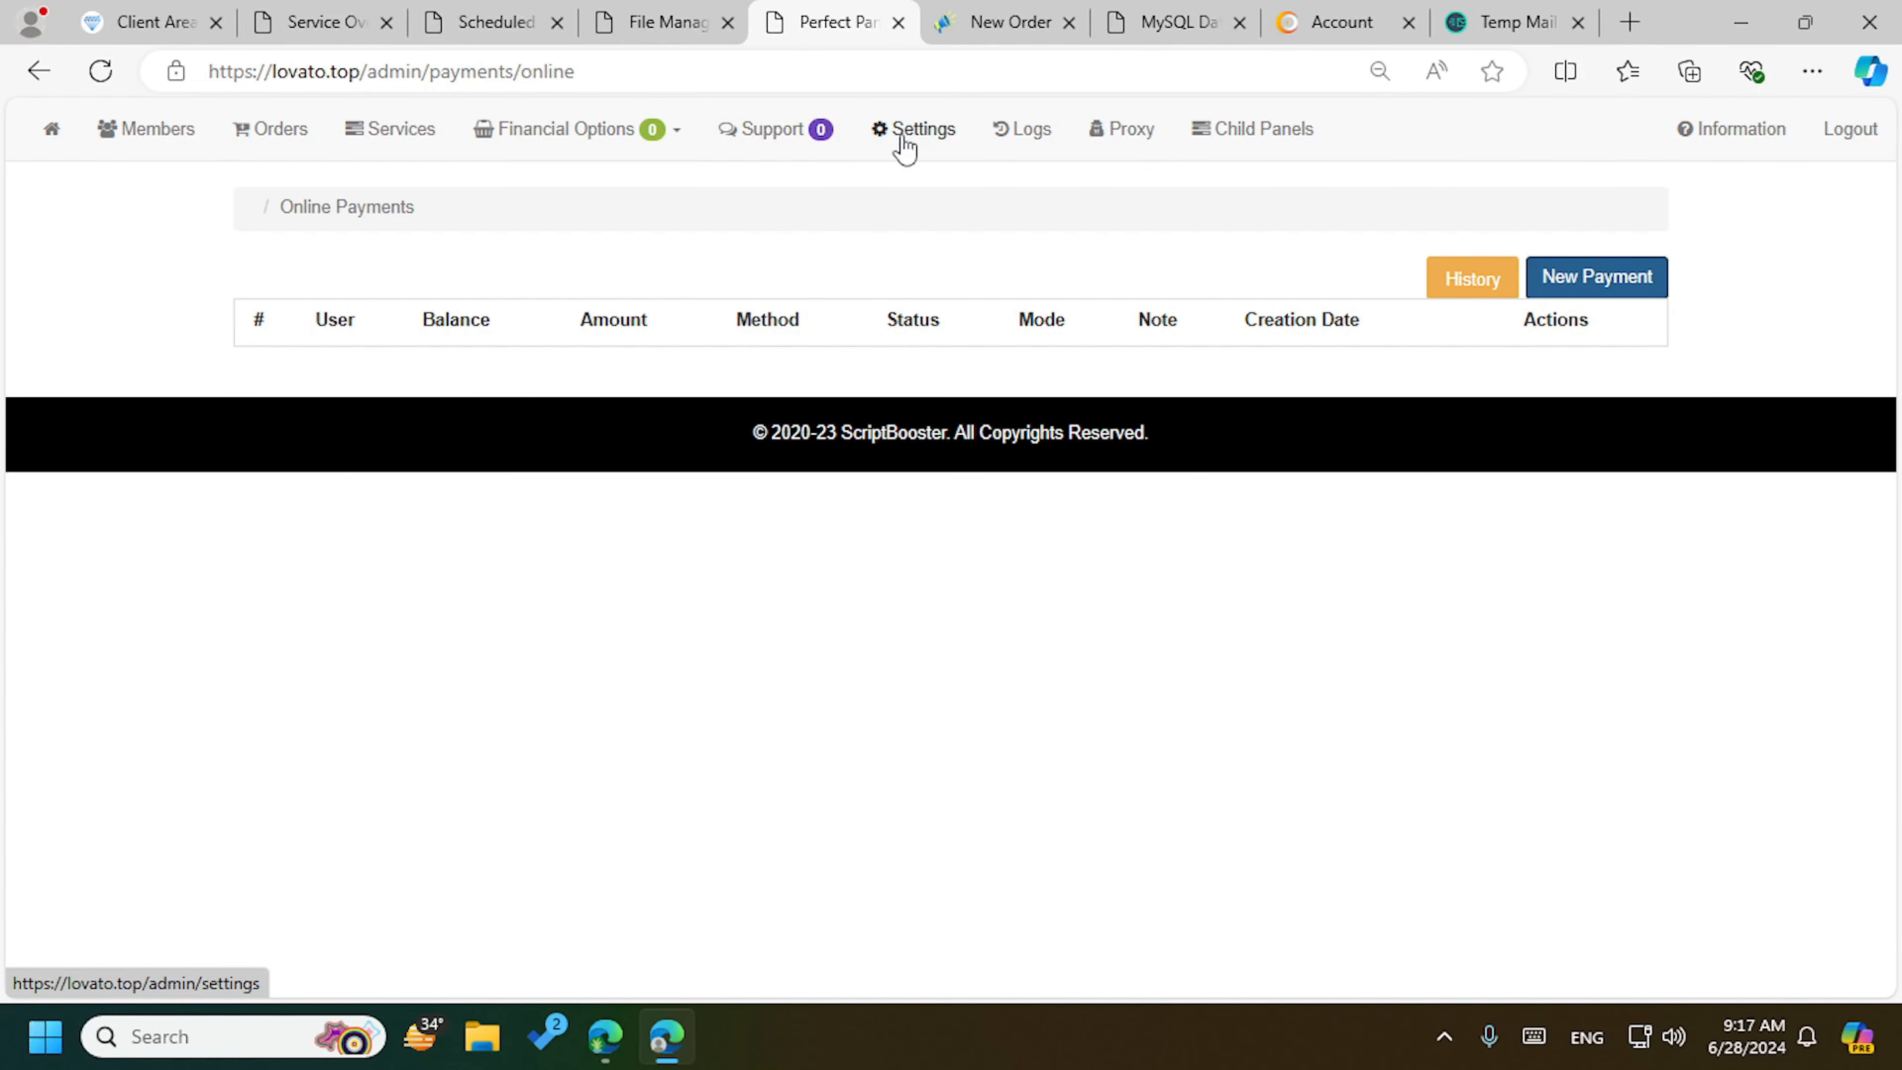
Step: View the support tickets page and look through the panel's general settings
{"action": "left_click", "coordinate": [789, 128]}
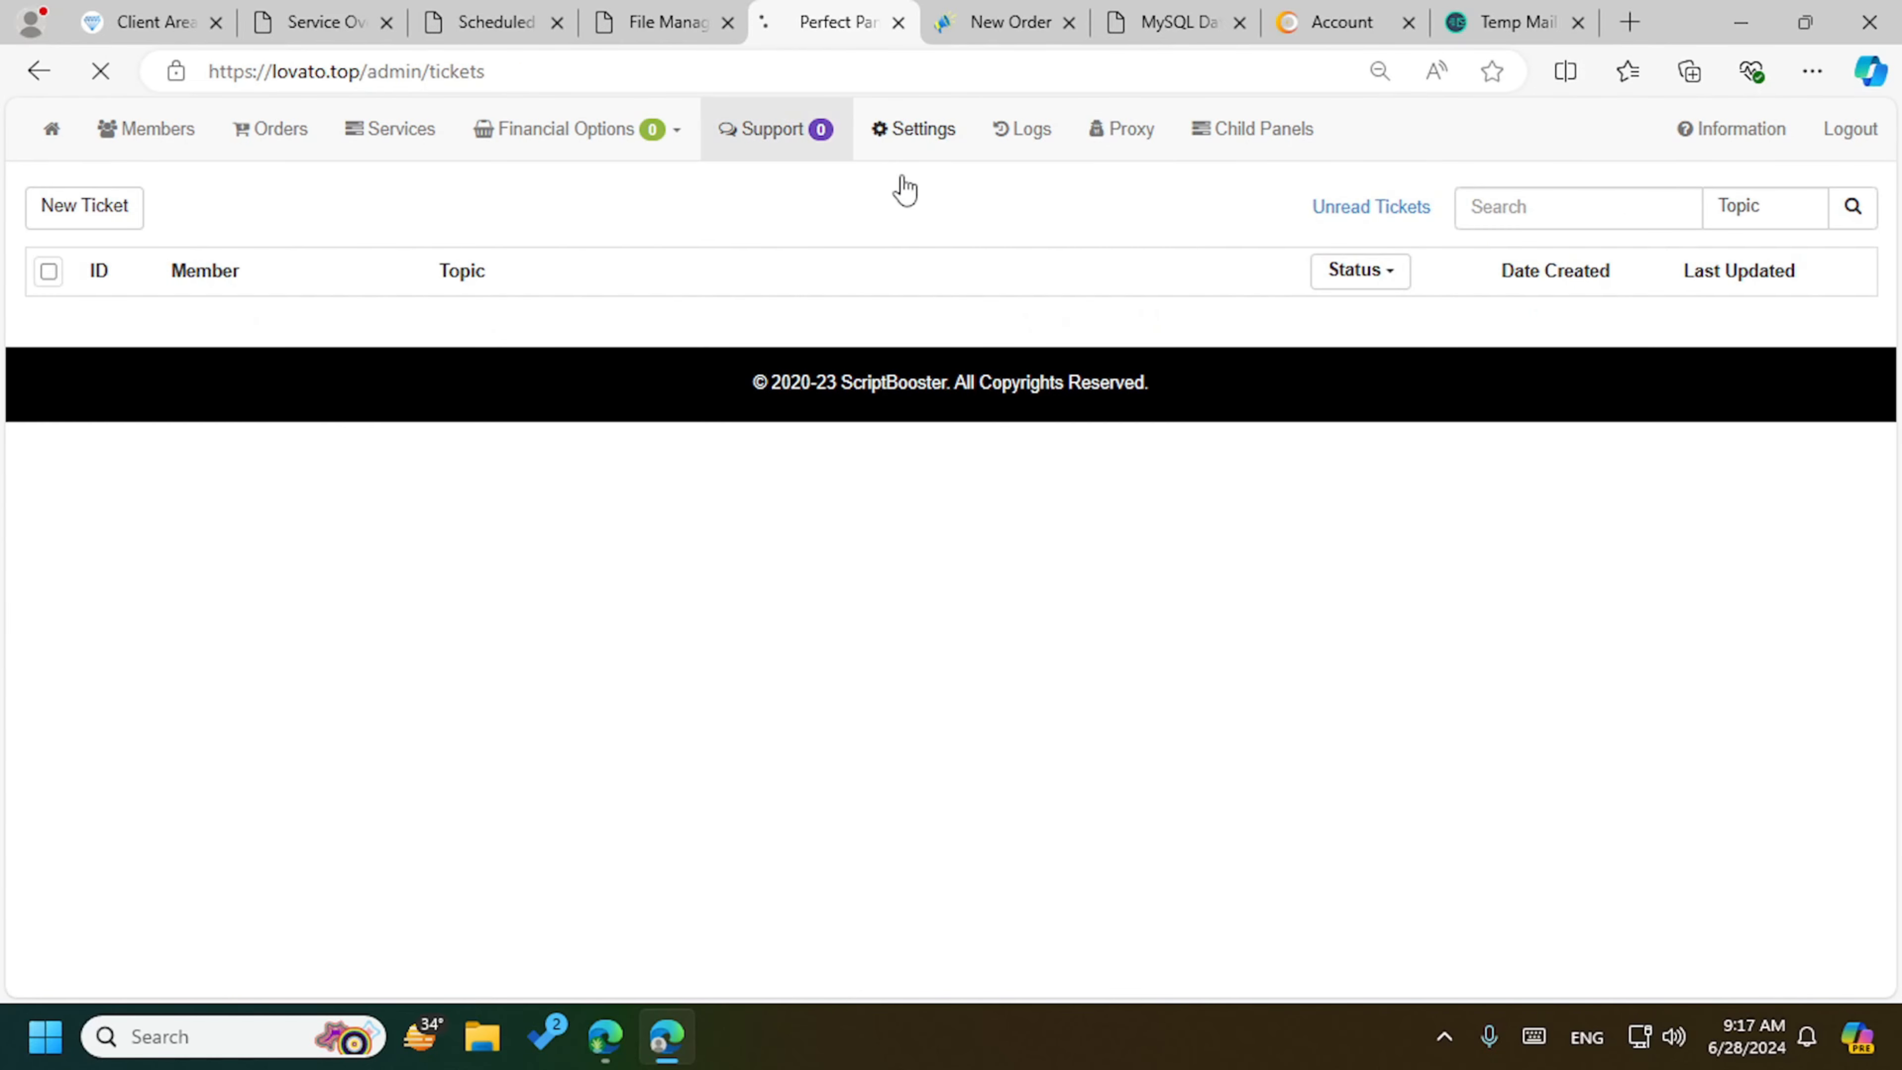
{"action": "scroll", "coordinate": [863, 506], "scroll_direction": "down", "scroll_amount": 15}
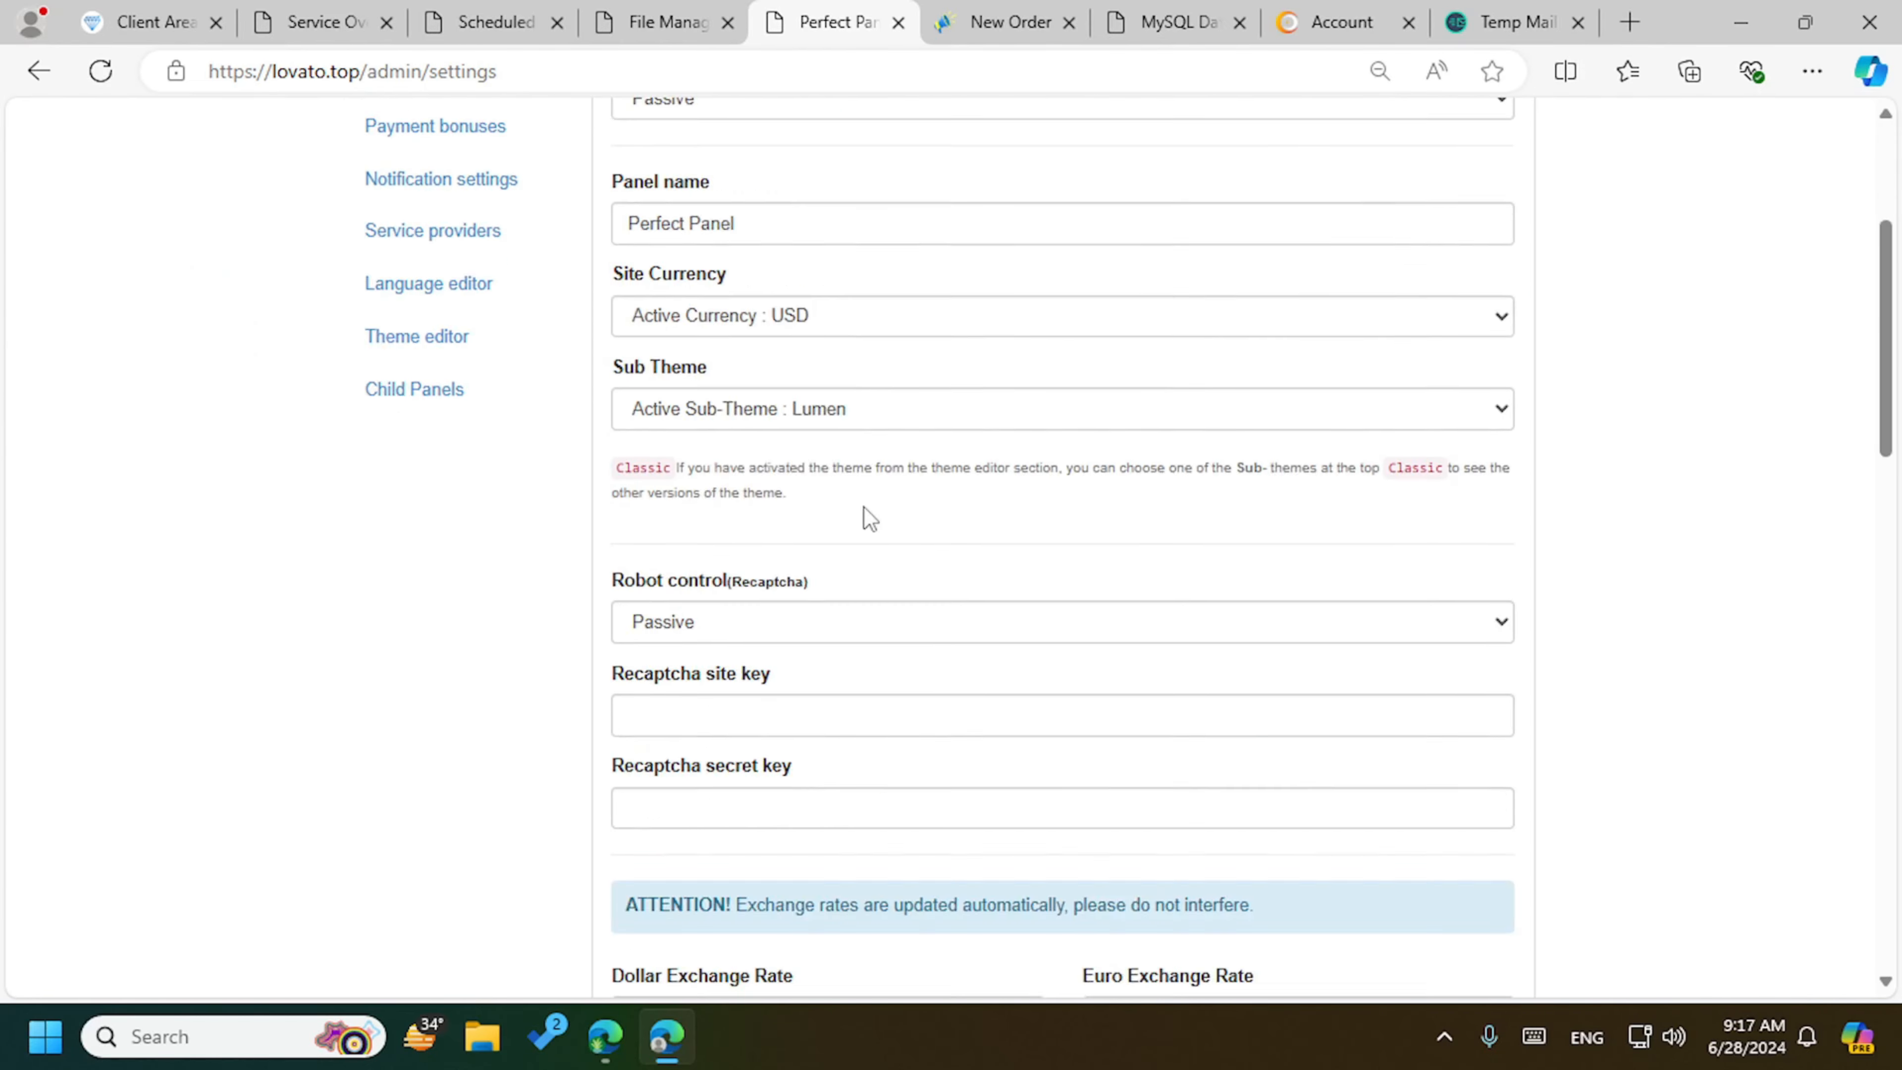
{"action": "scroll", "coordinate": [861, 788], "scroll_direction": "up", "scroll_amount": 5}
{"action": "scroll", "coordinate": [861, 788], "scroll_direction": "up", "scroll_amount": 10}
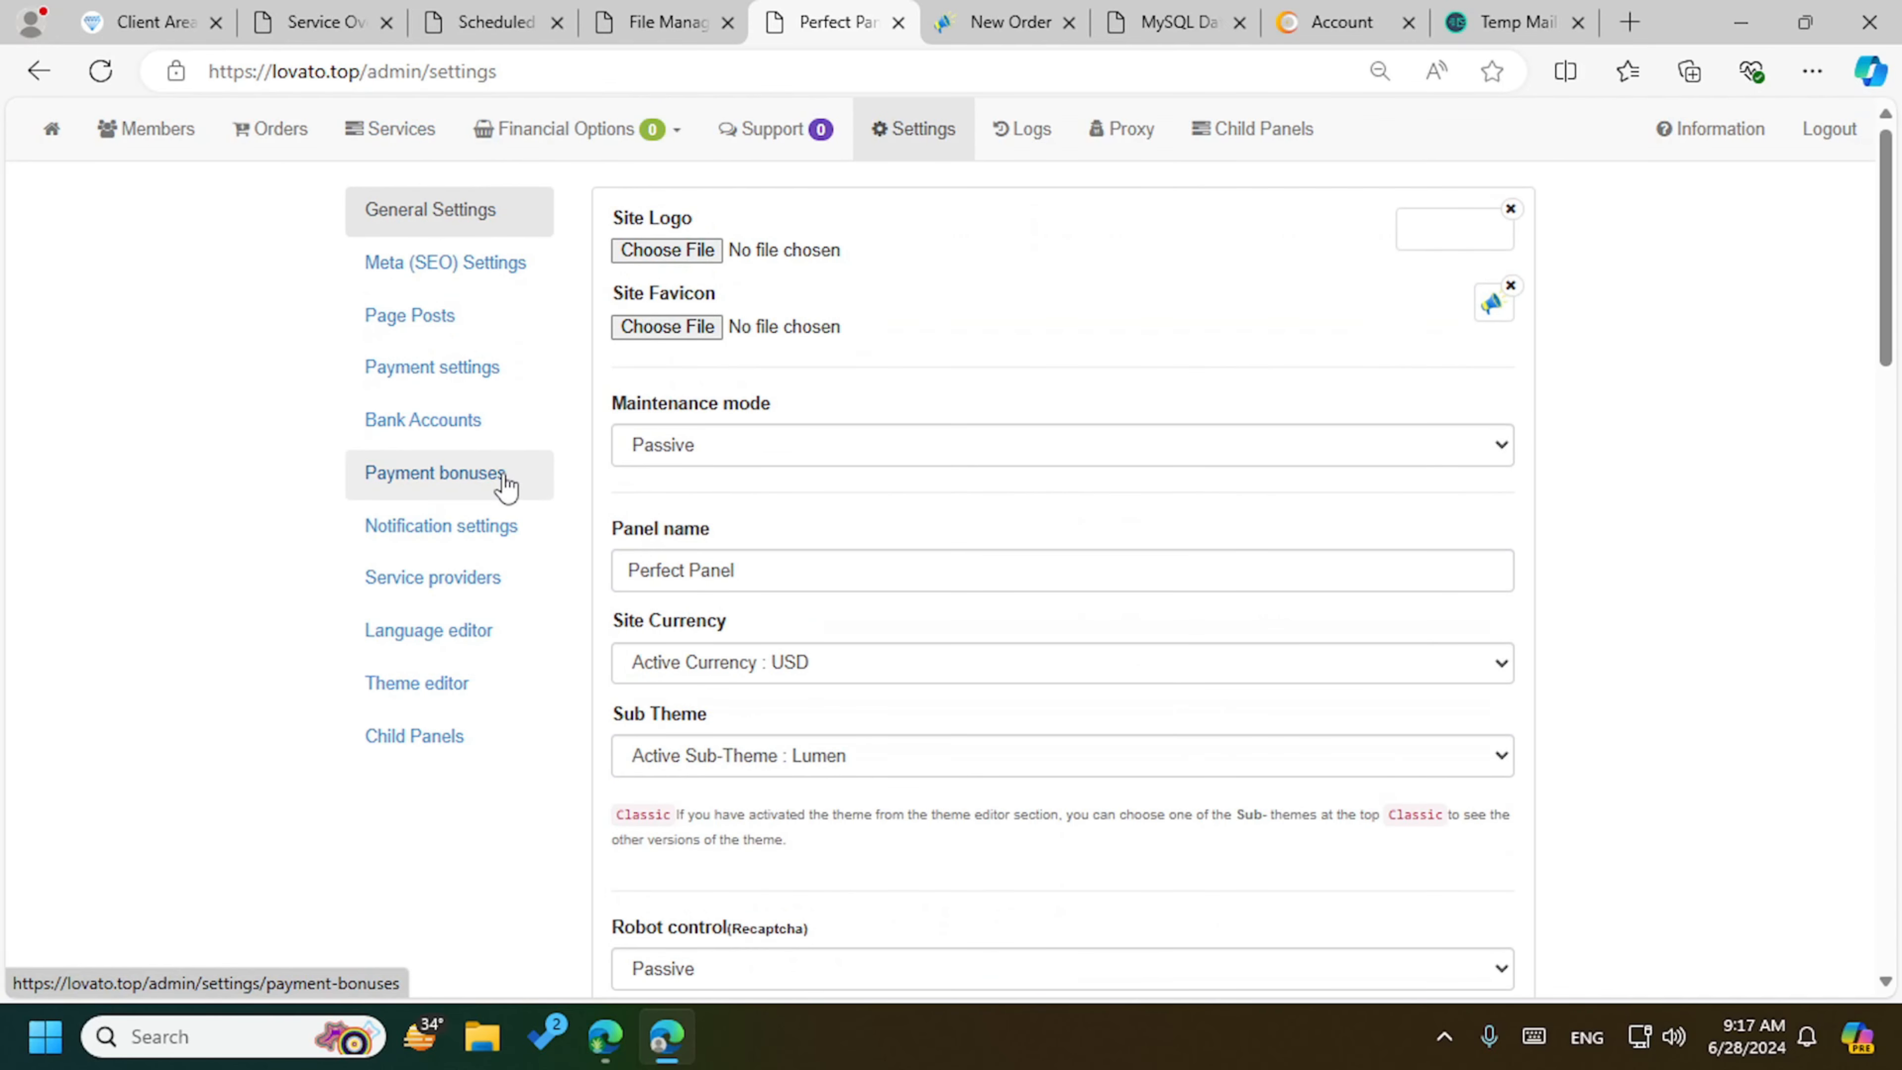
Step: Open the payment settings, examine the EasyPaisa method's edit form and cancel it without changes
{"action": "left_click", "coordinate": [447, 375]}
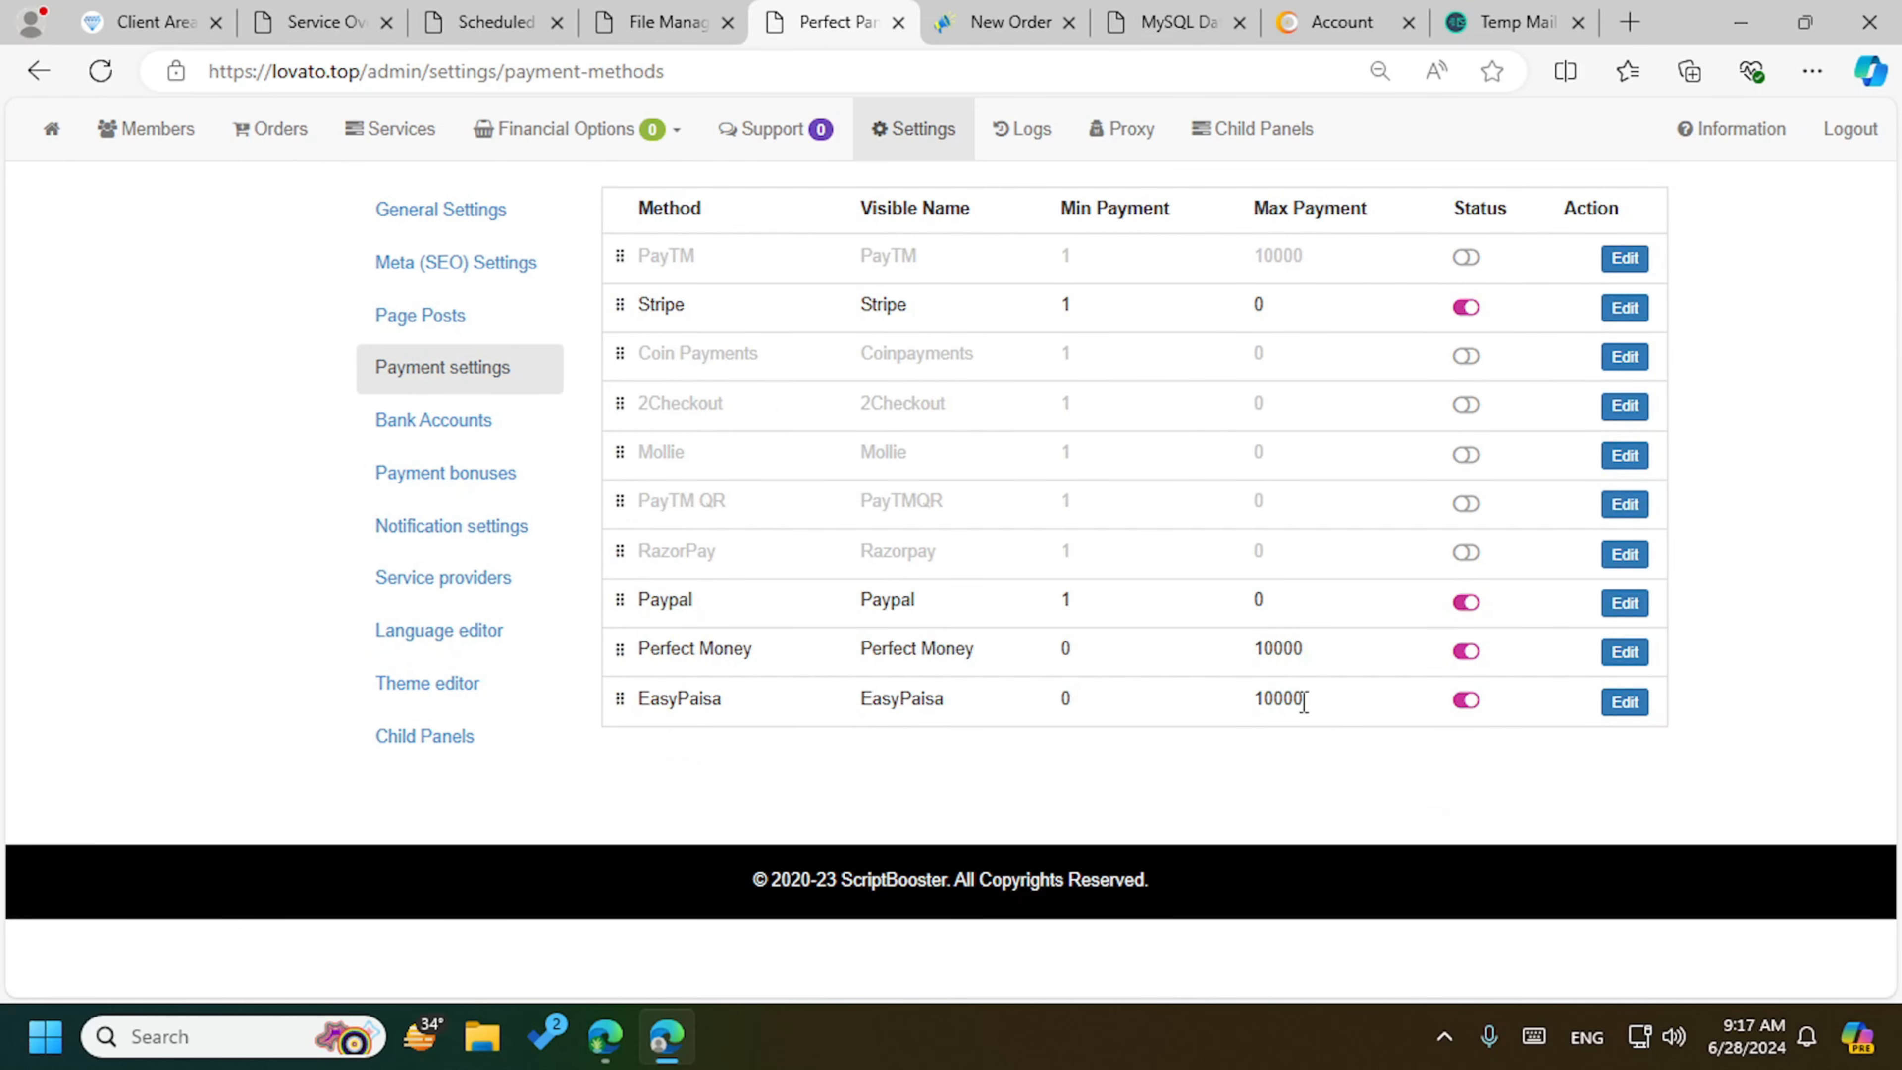
{"action": "left_click", "coordinate": [1625, 702]}
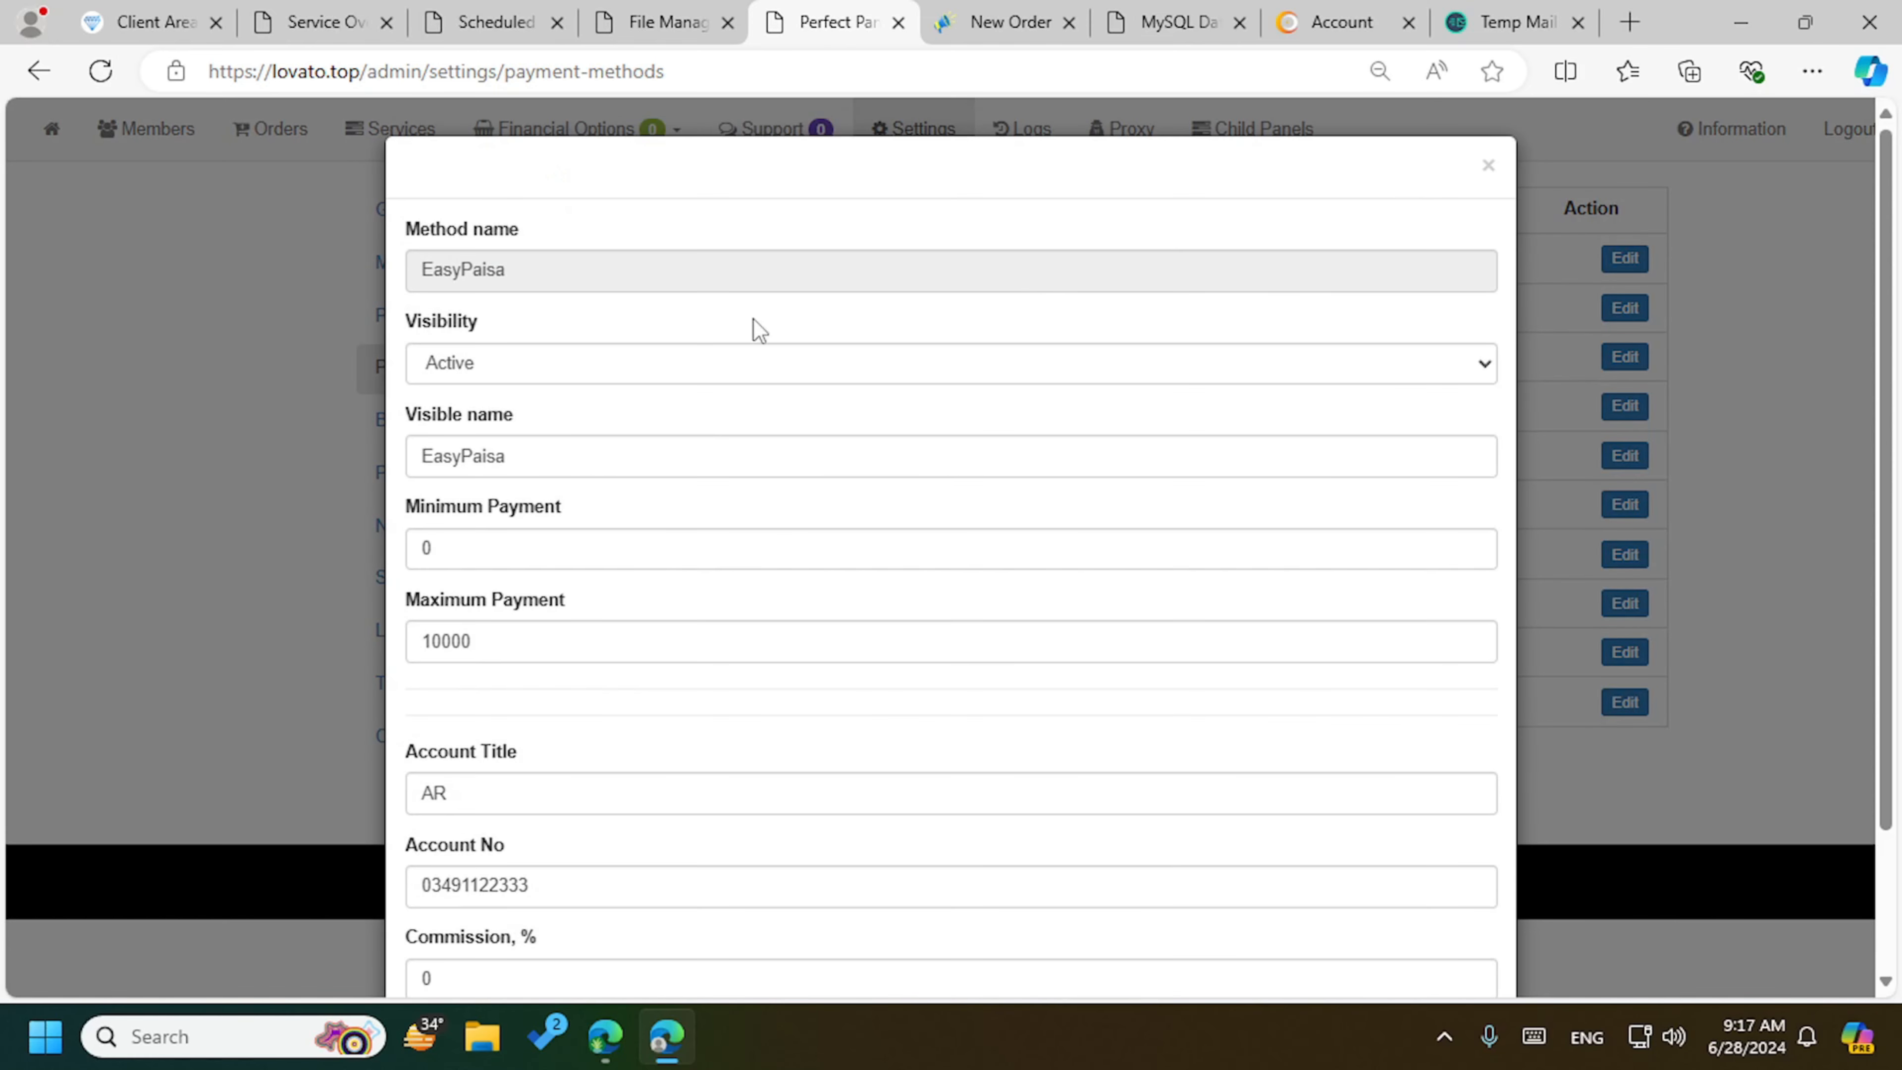
{"action": "scroll", "coordinate": [576, 490], "scroll_direction": "down", "scroll_amount": 3}
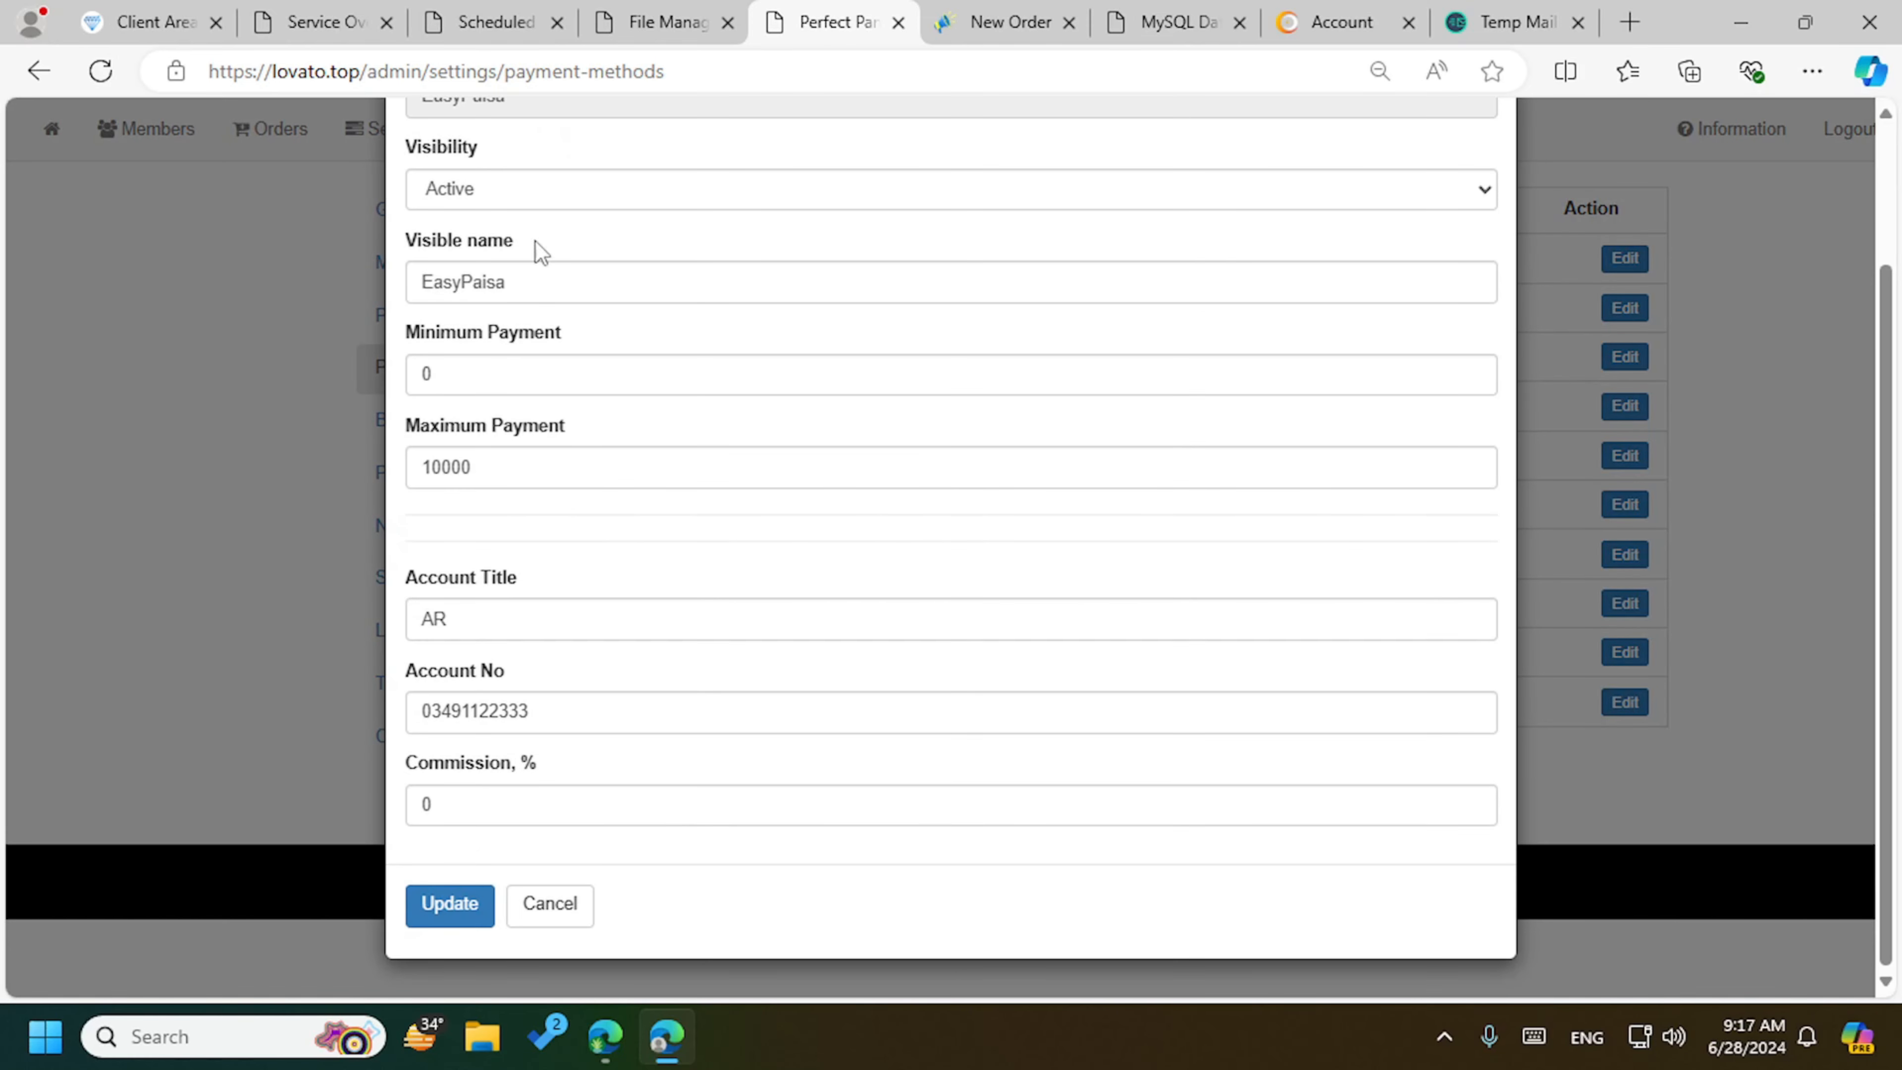
{"action": "scroll", "coordinate": [536, 420], "scroll_direction": "up", "scroll_amount": 3}
{"action": "scroll", "coordinate": [516, 787], "scroll_direction": "down", "scroll_amount": 3}
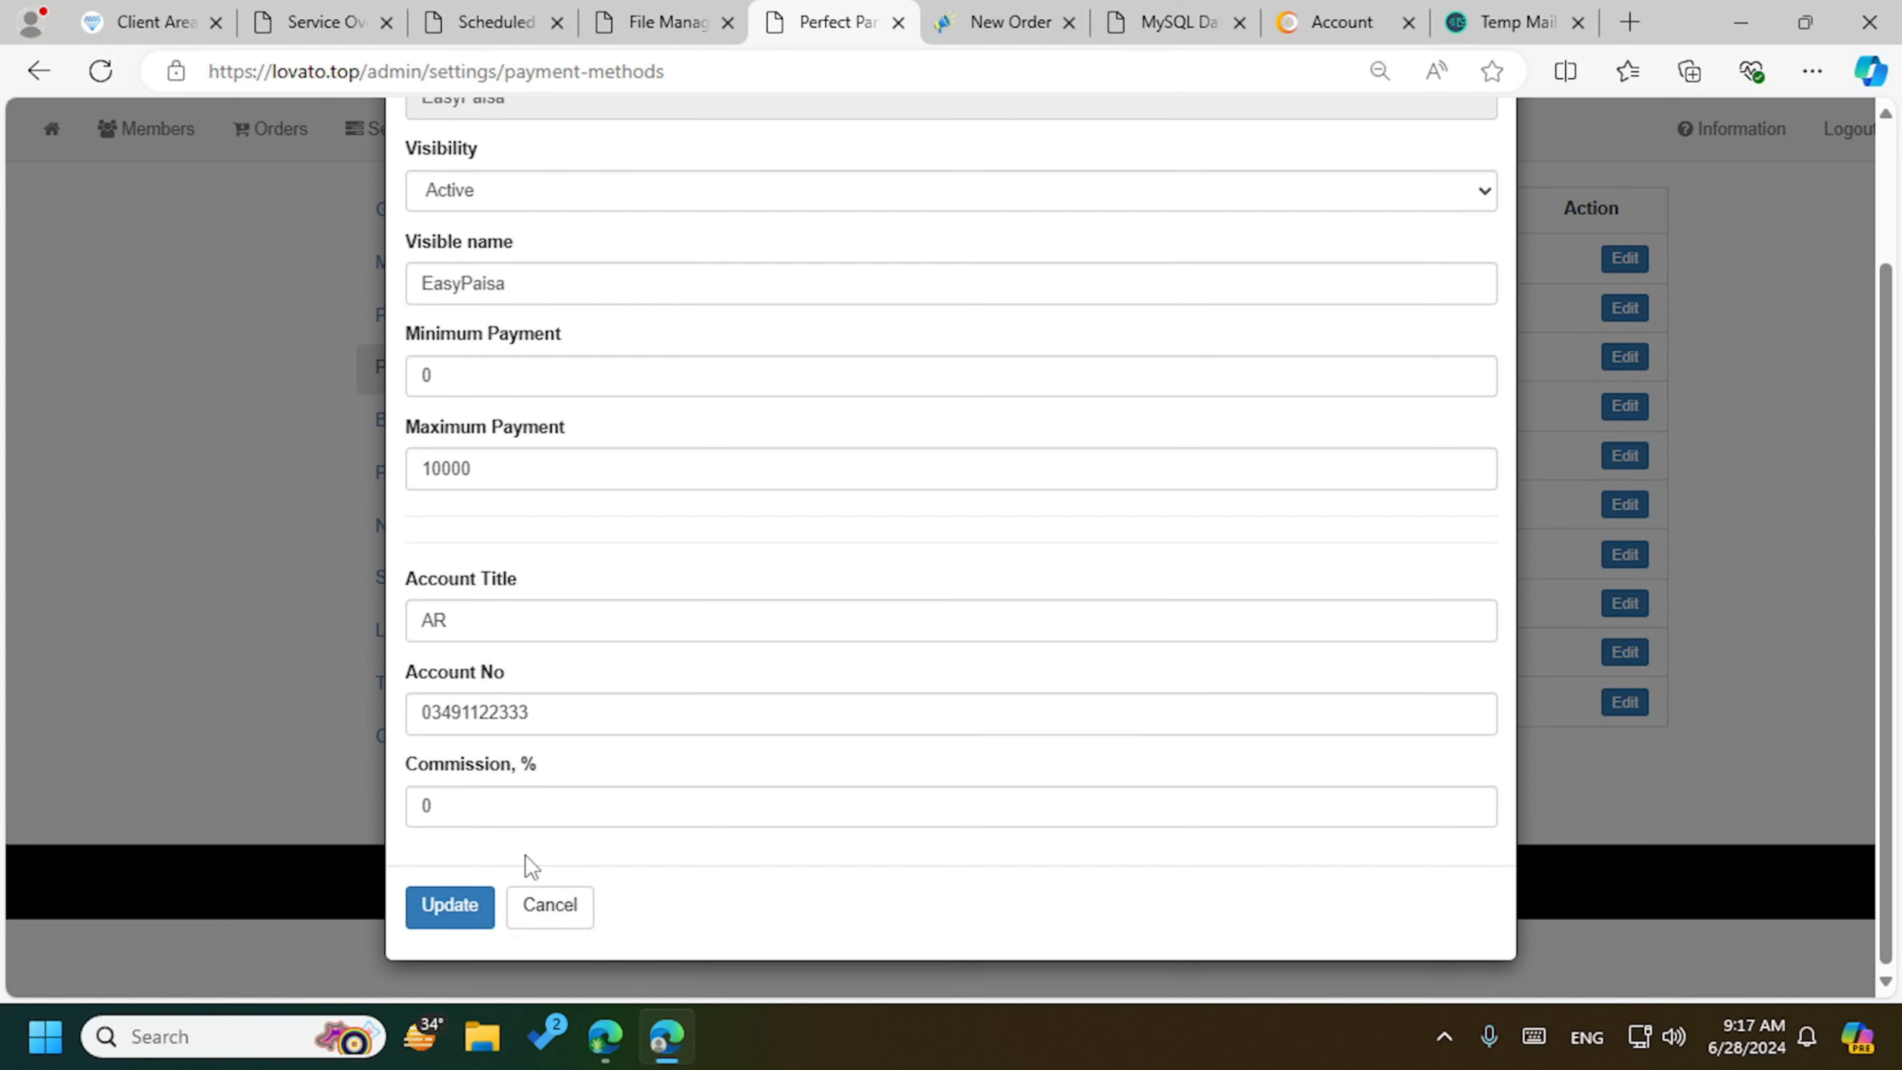
{"action": "left_click", "coordinate": [554, 911]}
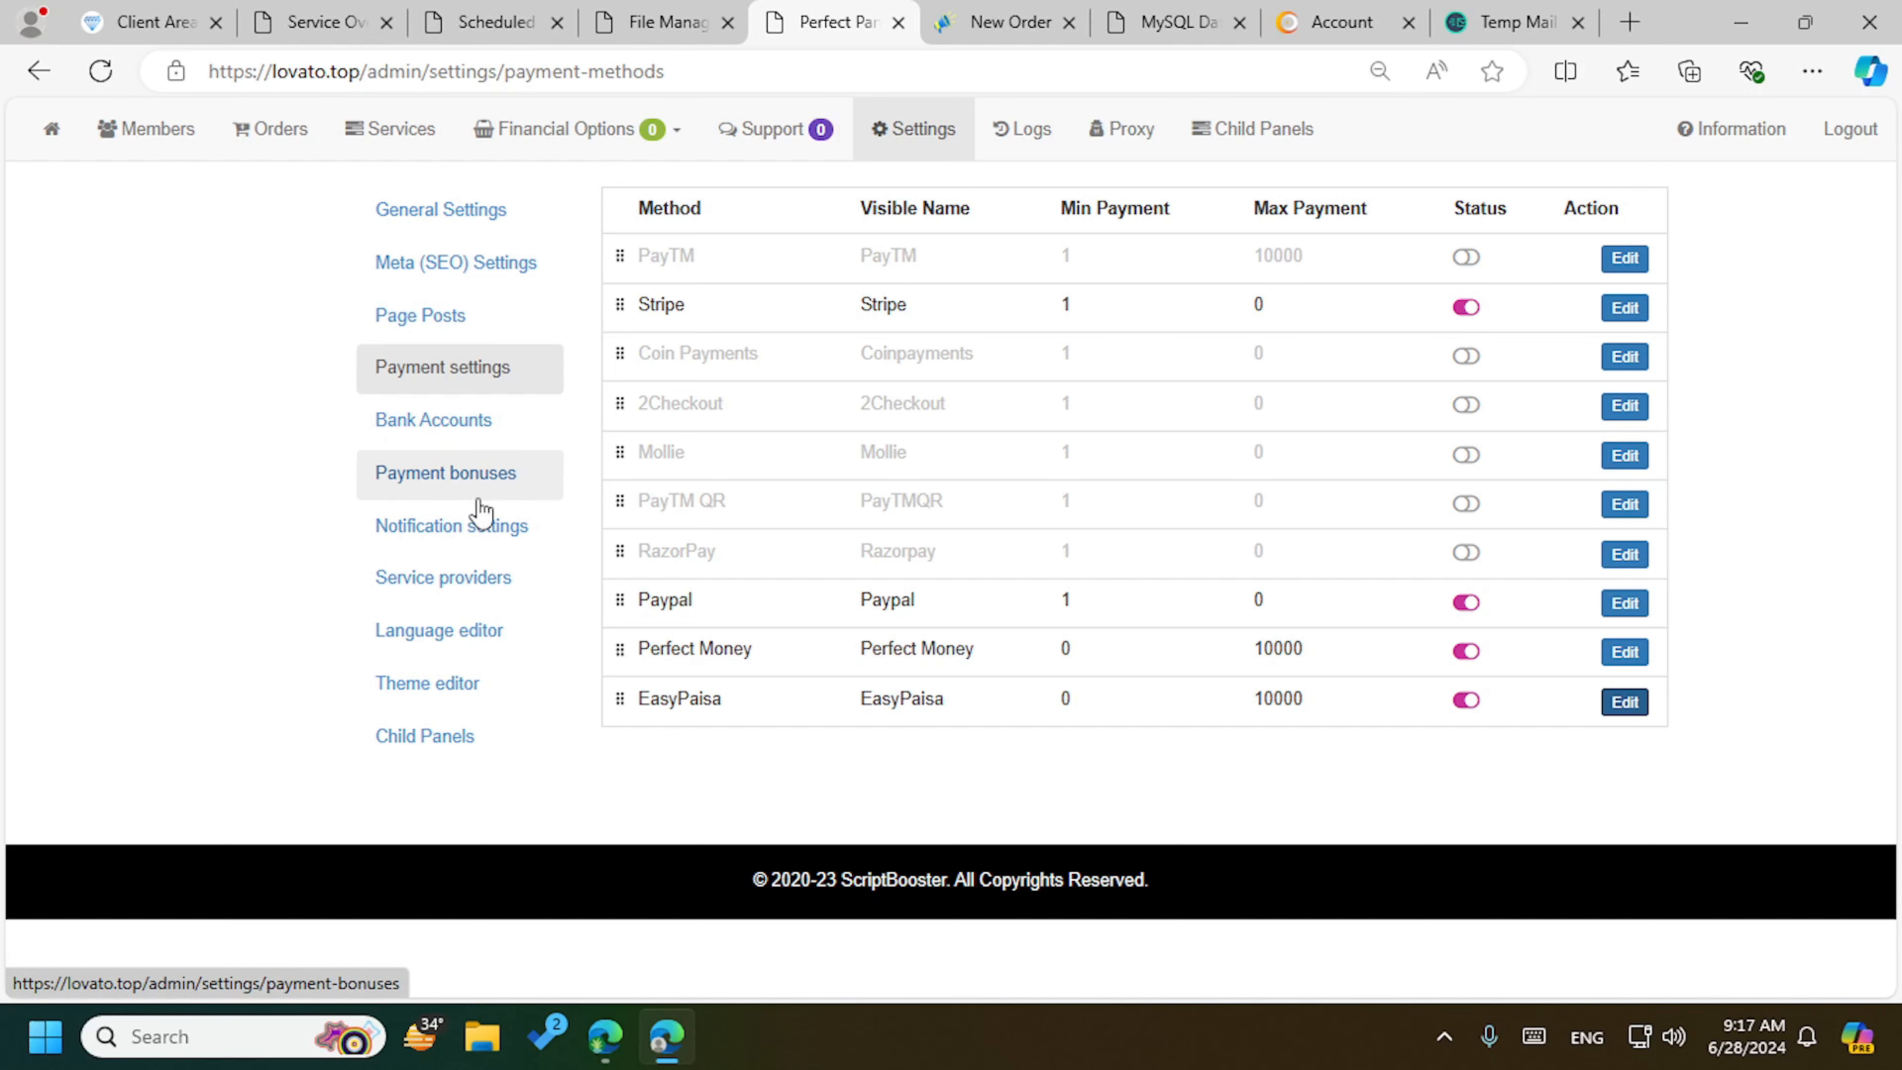
Step: Open the service providers settings and look through the external SMM panel's account page for its API key and API sections
{"action": "left_click", "coordinate": [473, 587]}
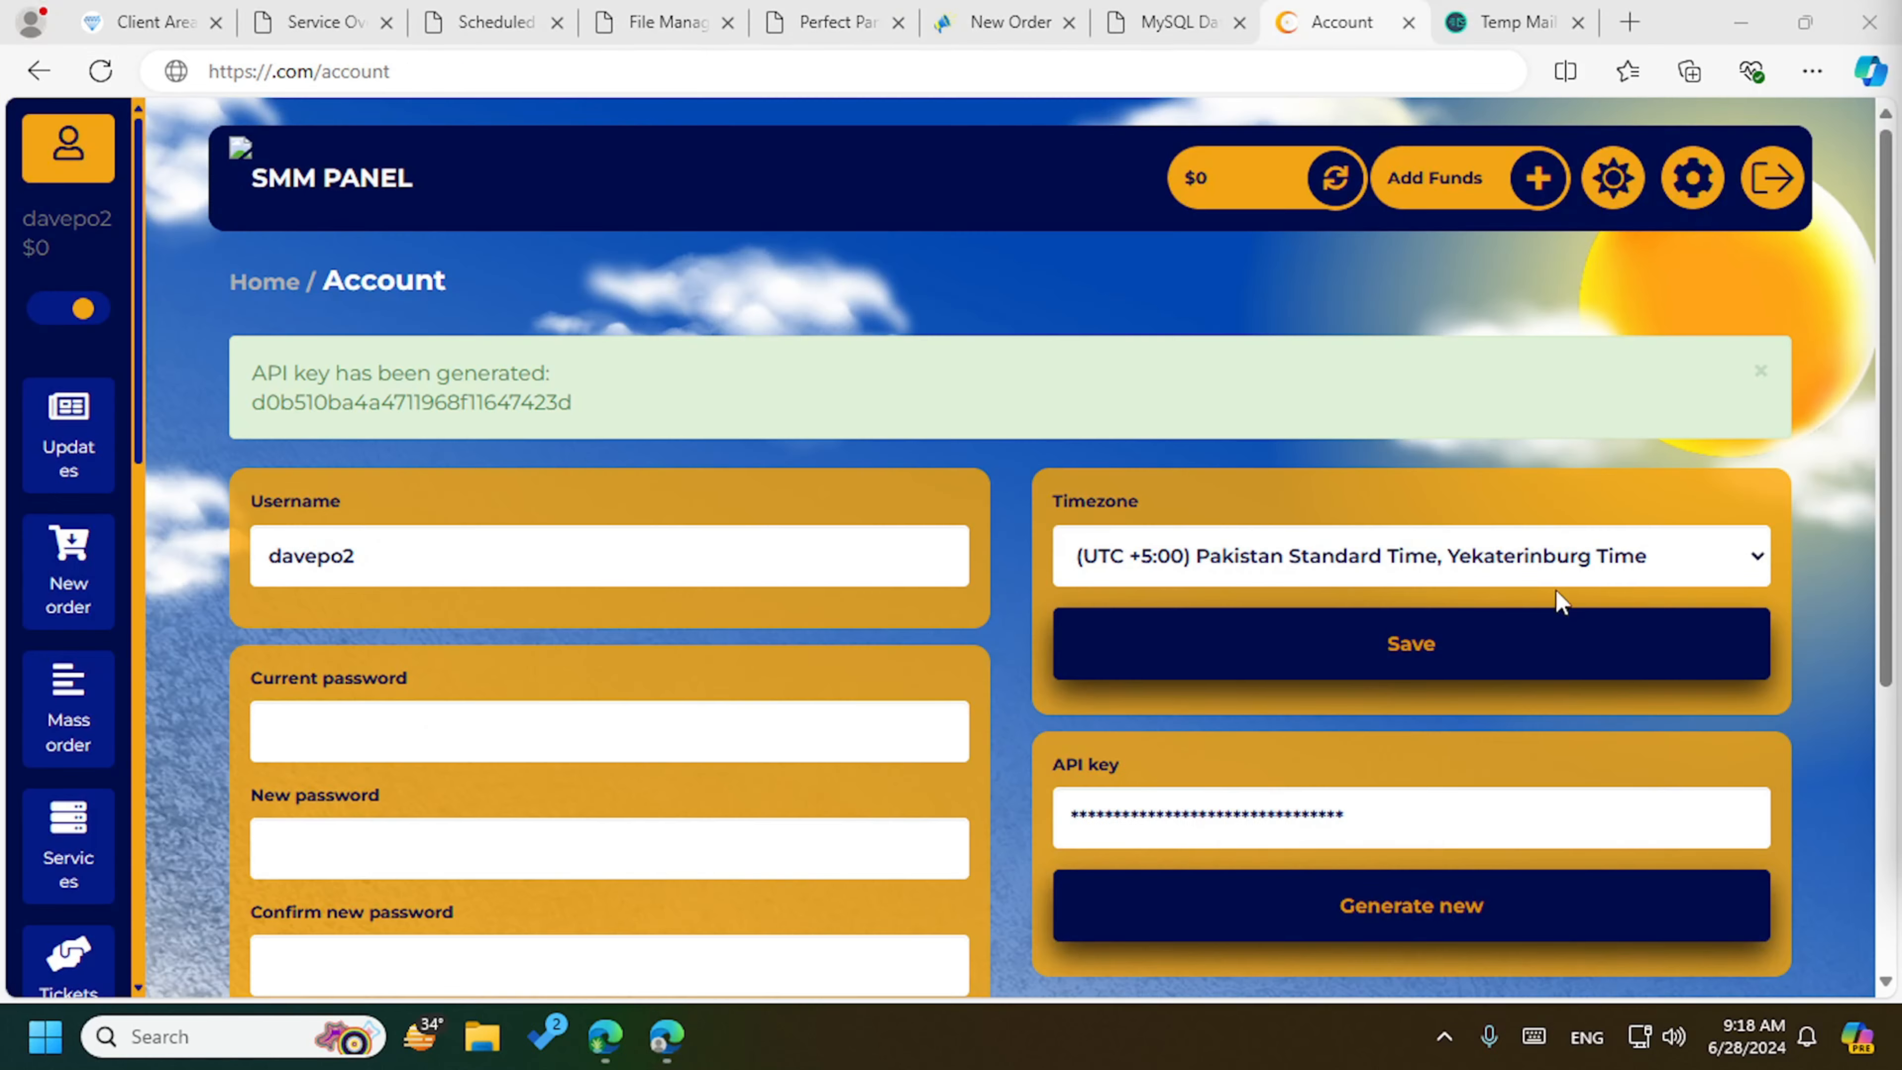
{"action": "scroll", "coordinate": [1218, 624], "scroll_direction": "down", "scroll_amount": 5}
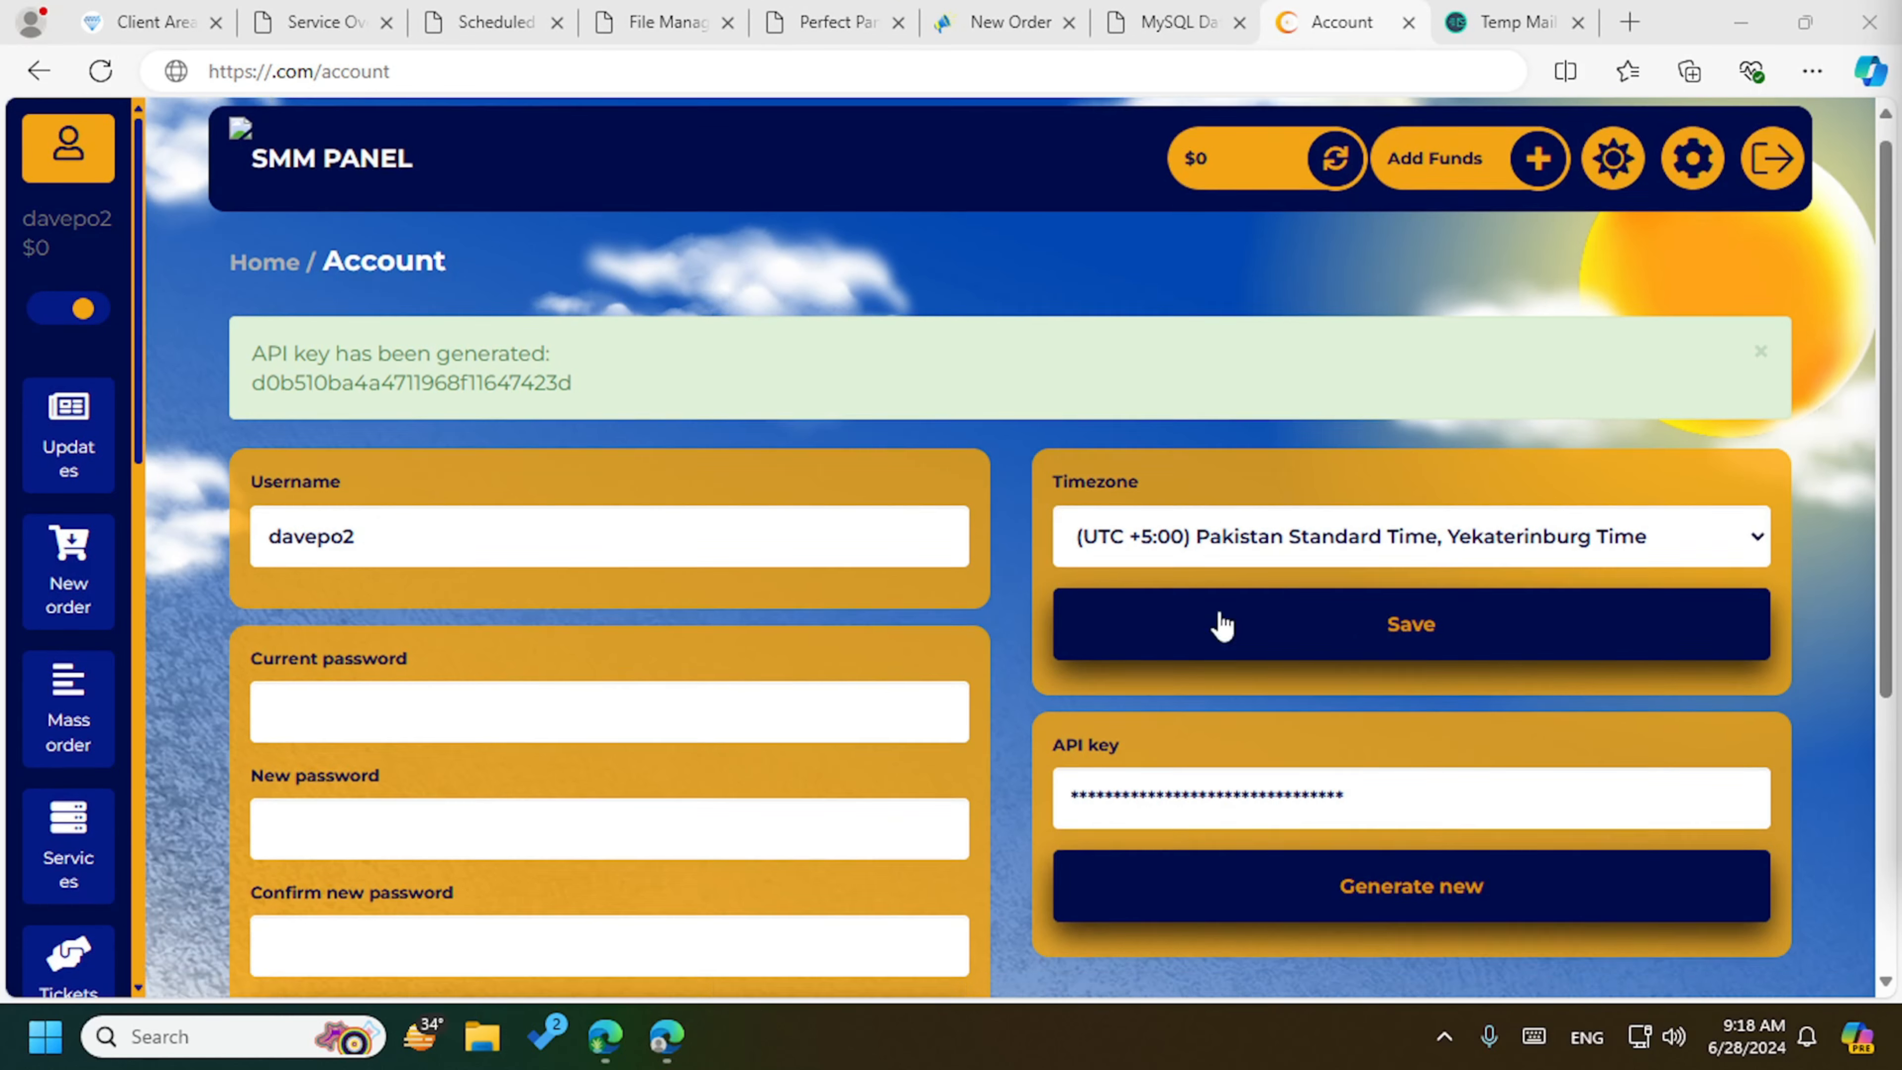
{"action": "scroll", "coordinate": [976, 730], "scroll_direction": "up", "scroll_amount": 5}
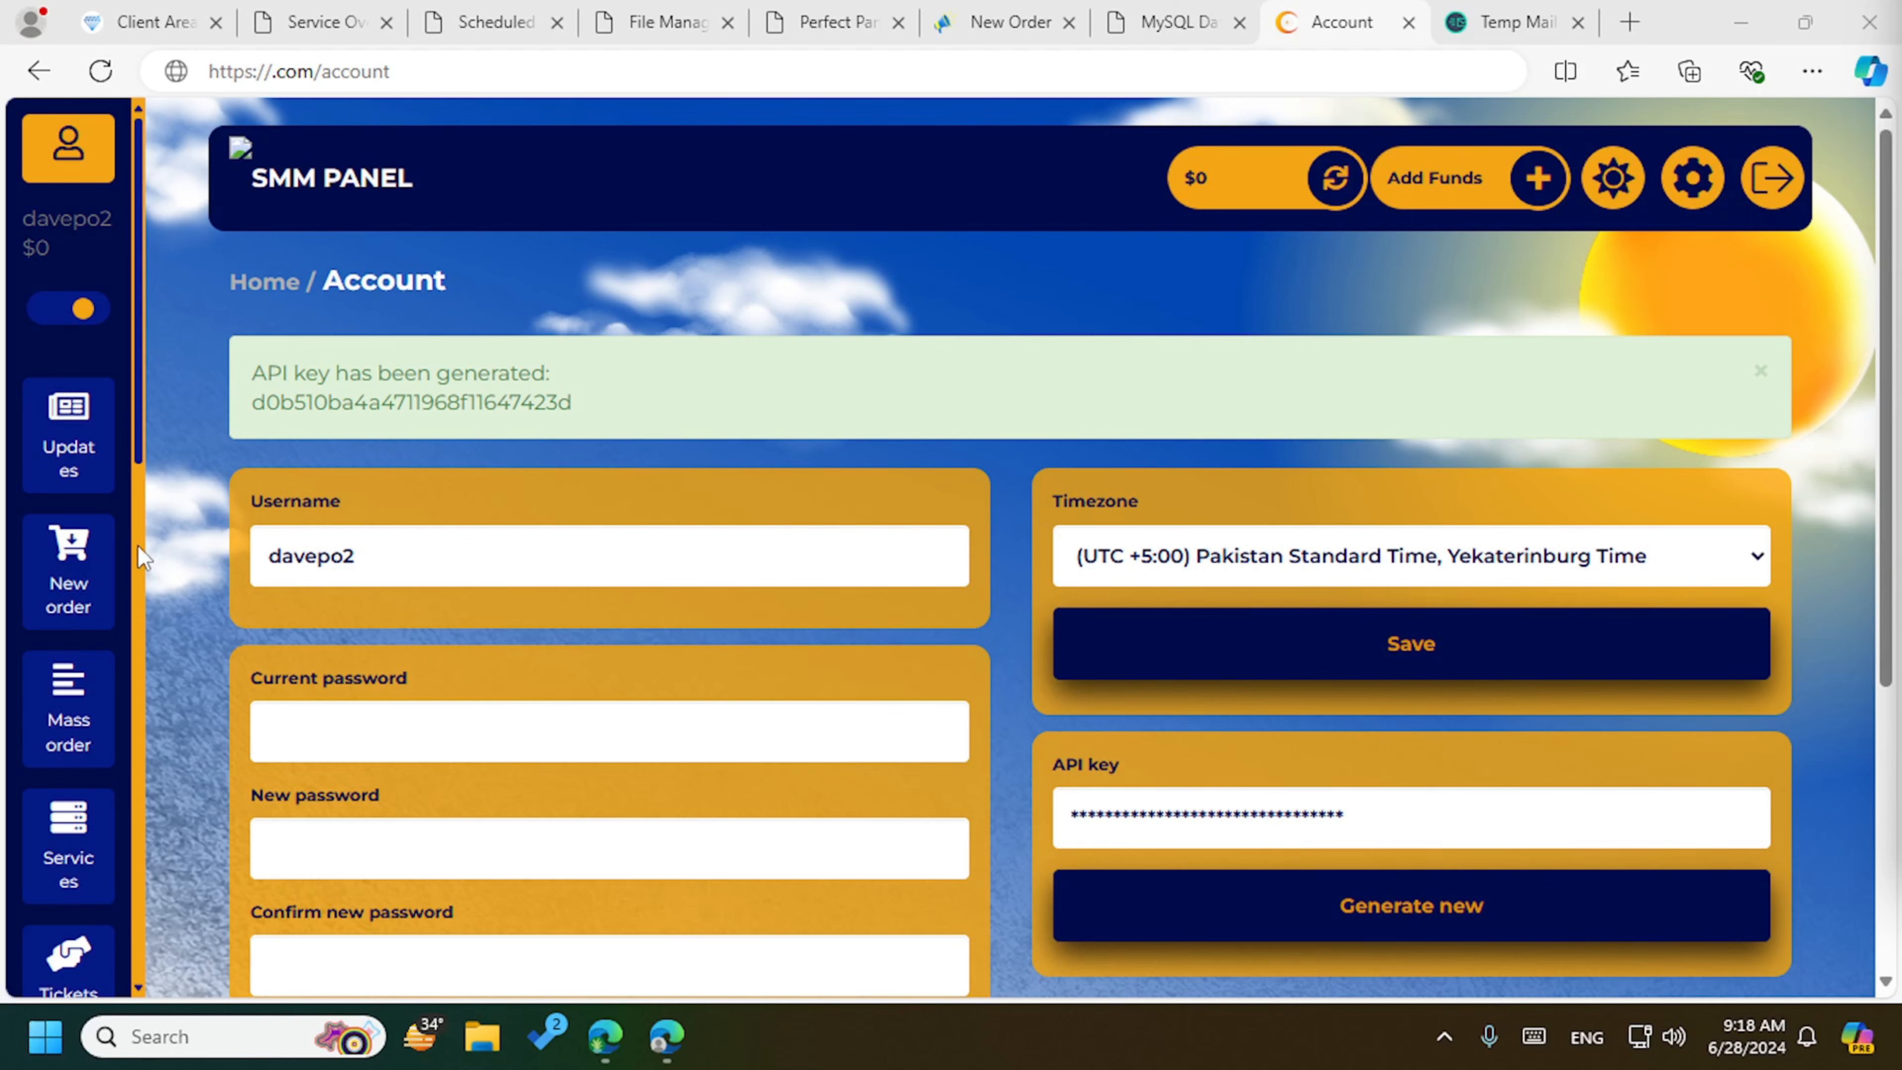
{"action": "scroll", "coordinate": [72, 749], "scroll_direction": "down", "scroll_amount": 5}
{"action": "scroll", "coordinate": [199, 861], "scroll_direction": "down", "scroll_amount": 3}
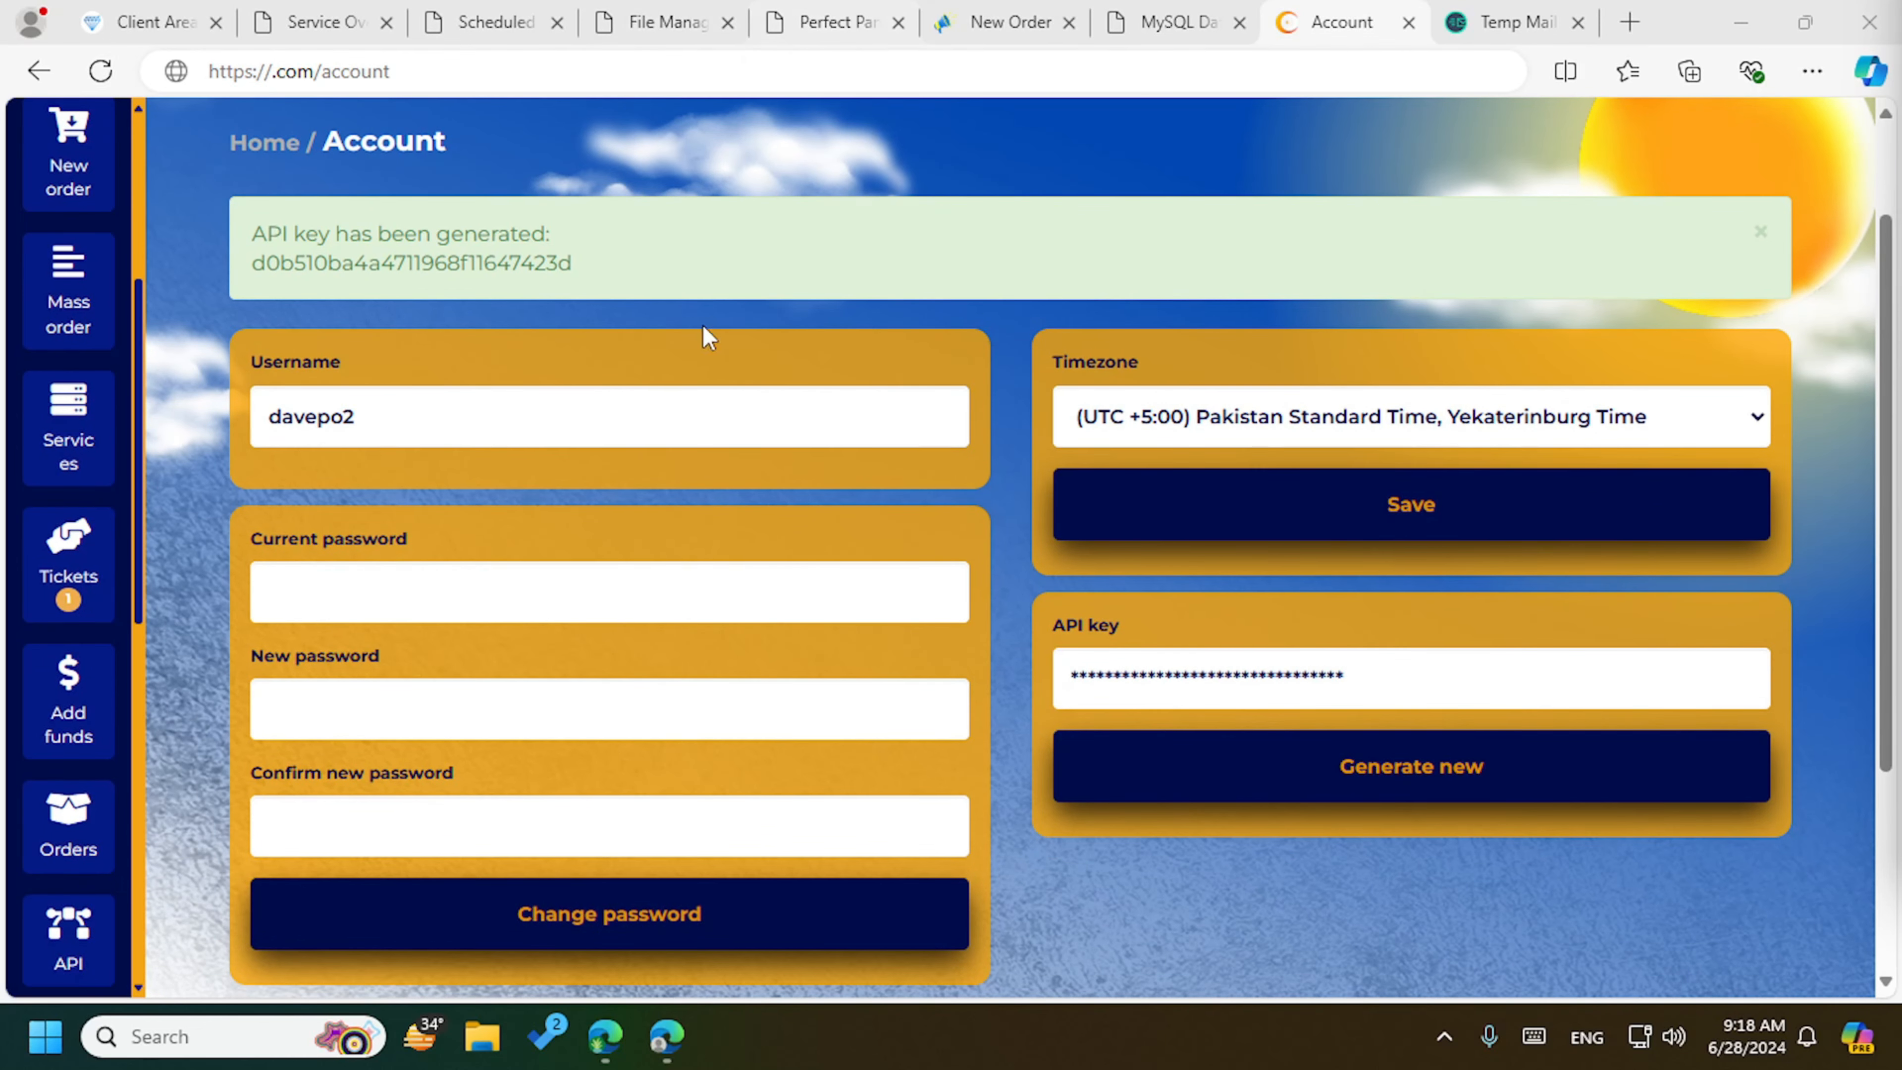
Step: Return to the service providers settings, examine the new provider form's API and currency fields, and close it without adding a provider
{"action": "left_click", "coordinate": [816, 18]}
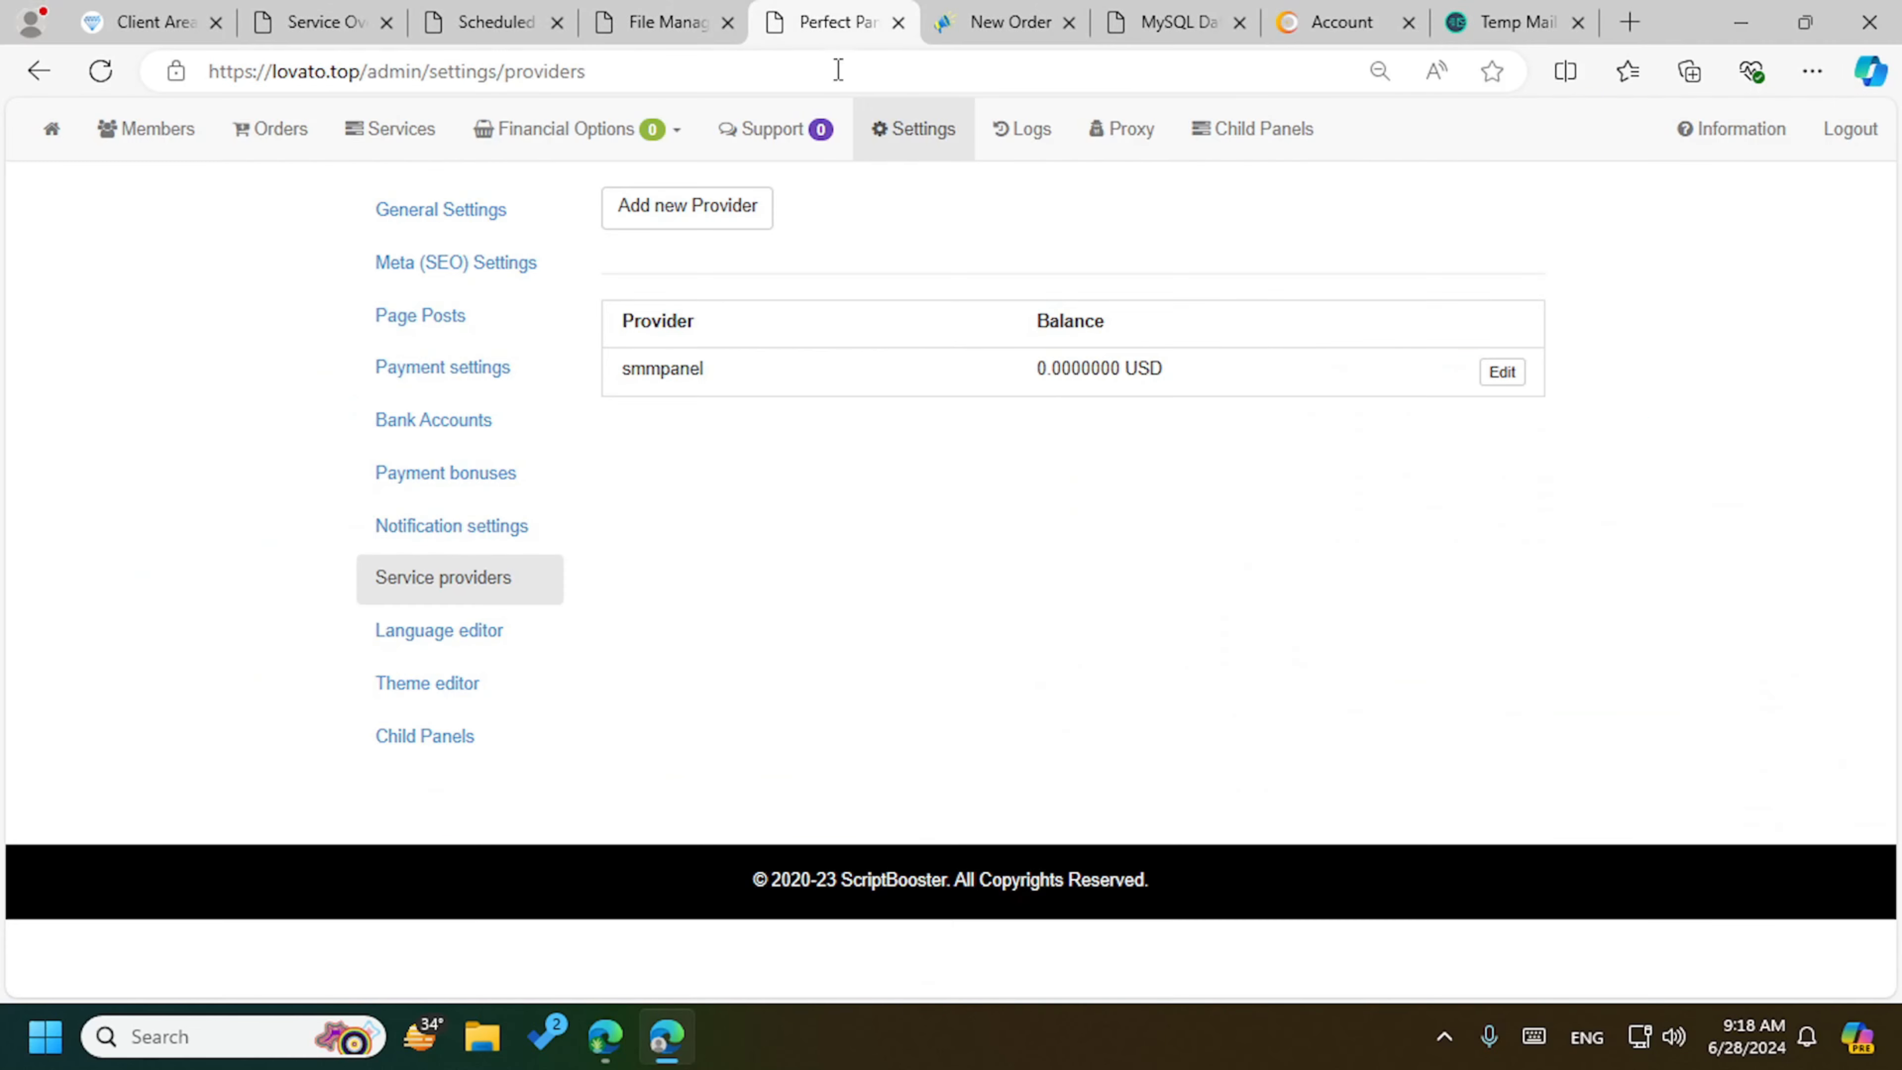
{"action": "left_click", "coordinate": [685, 219]}
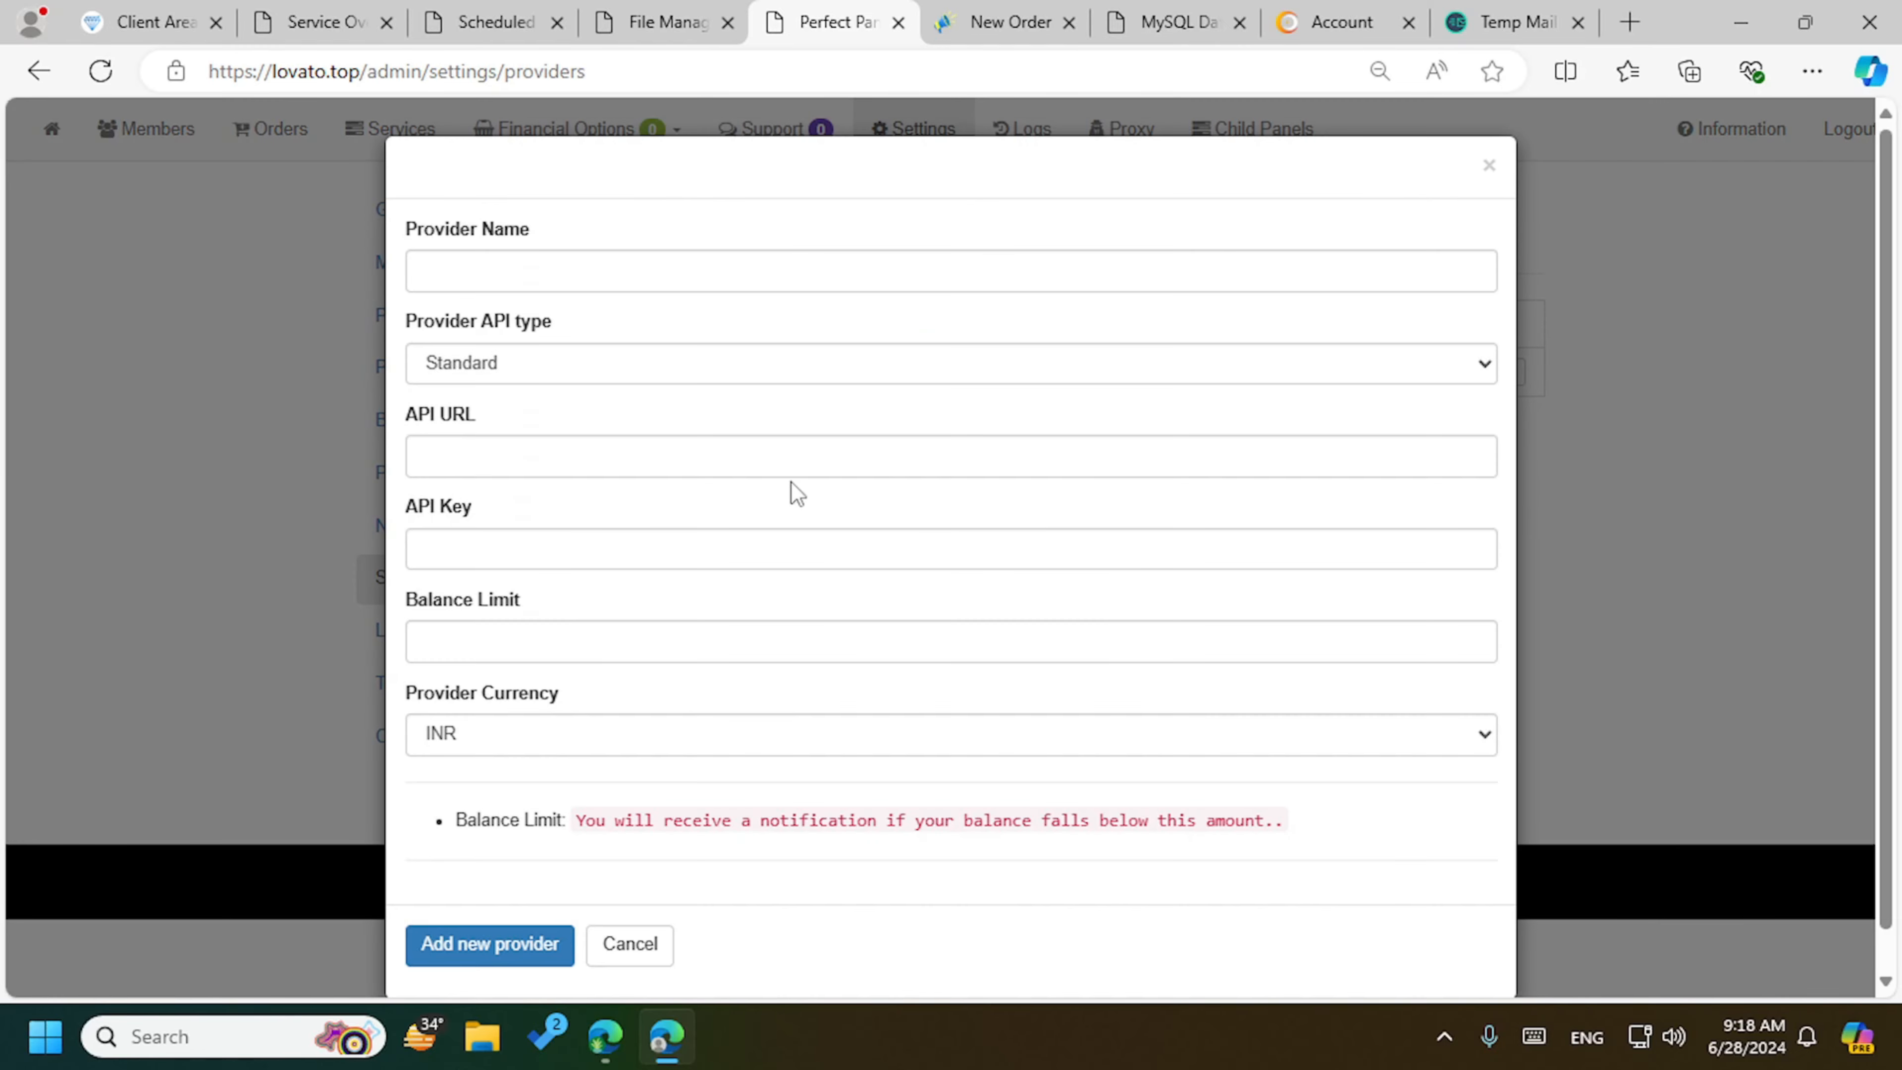
{"action": "left_click", "coordinate": [521, 449]}
{"action": "left_click", "coordinate": [535, 555]}
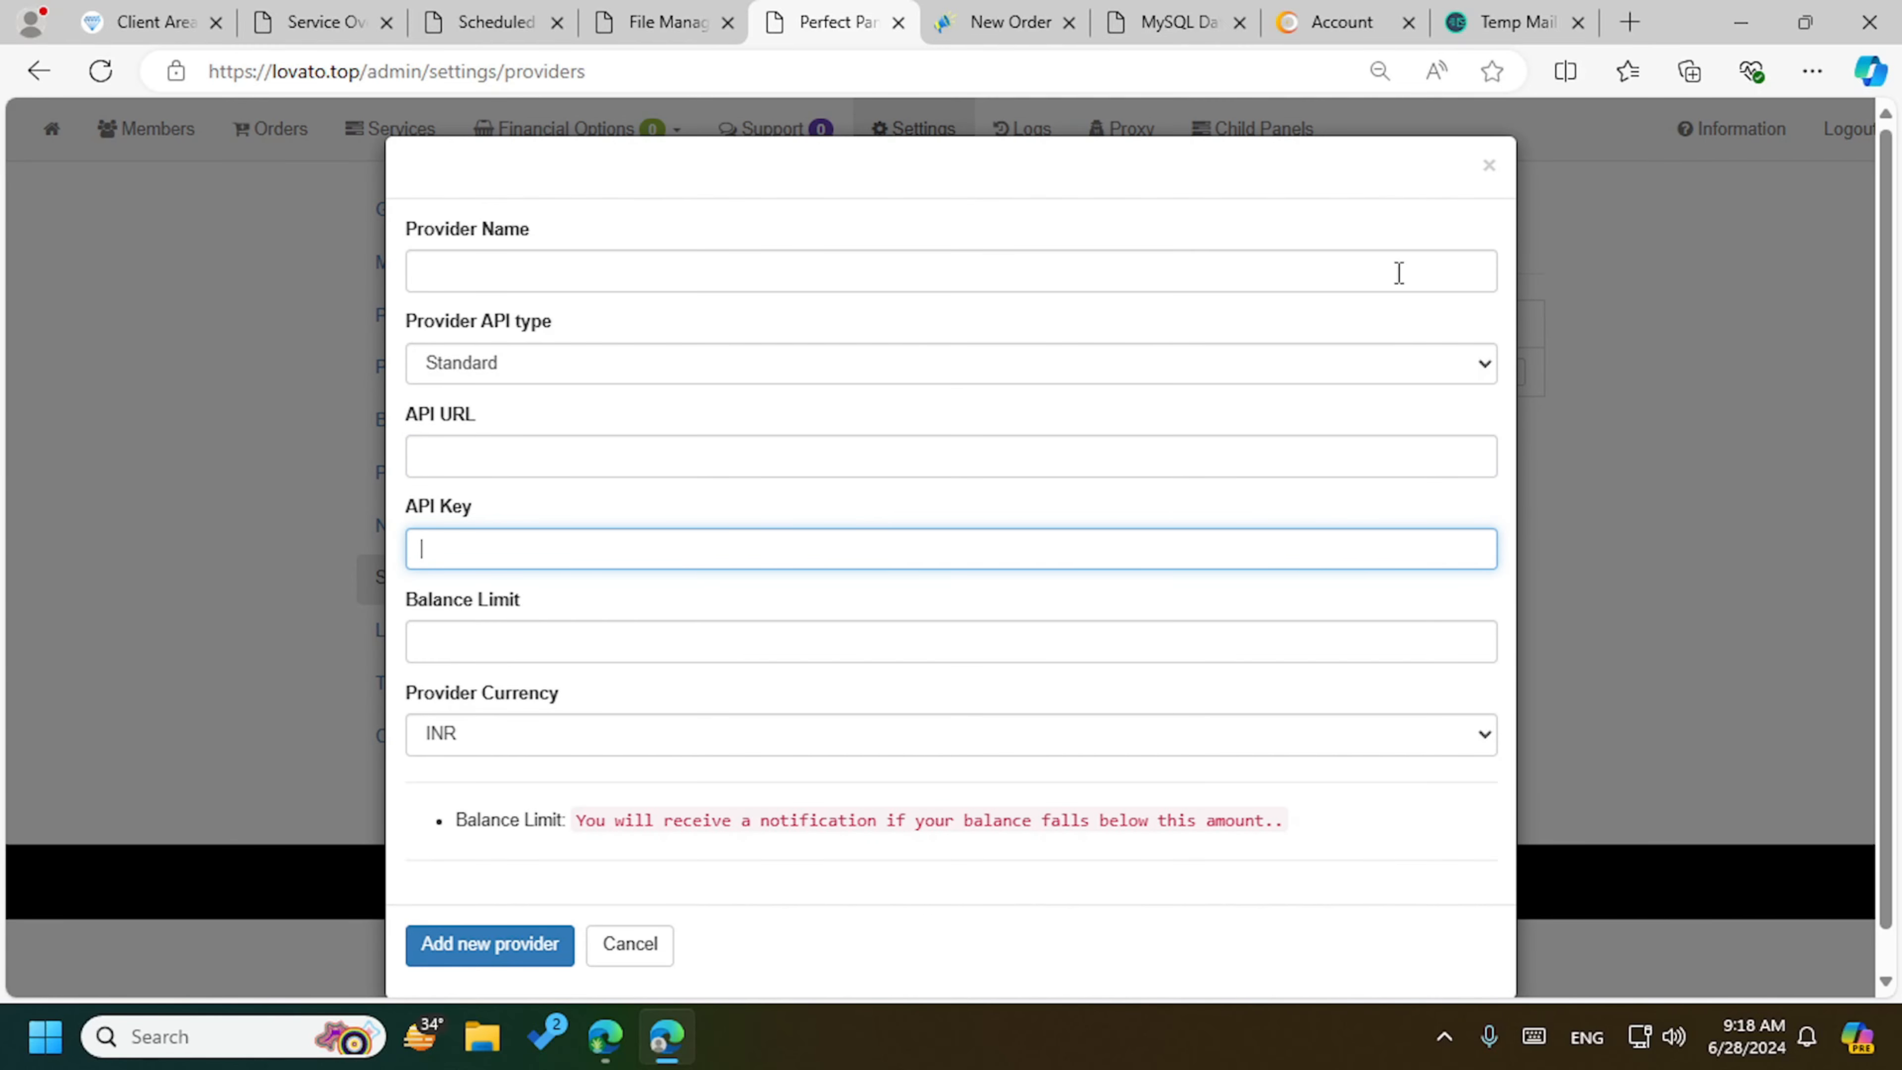
{"action": "left_click", "coordinate": [493, 642]}
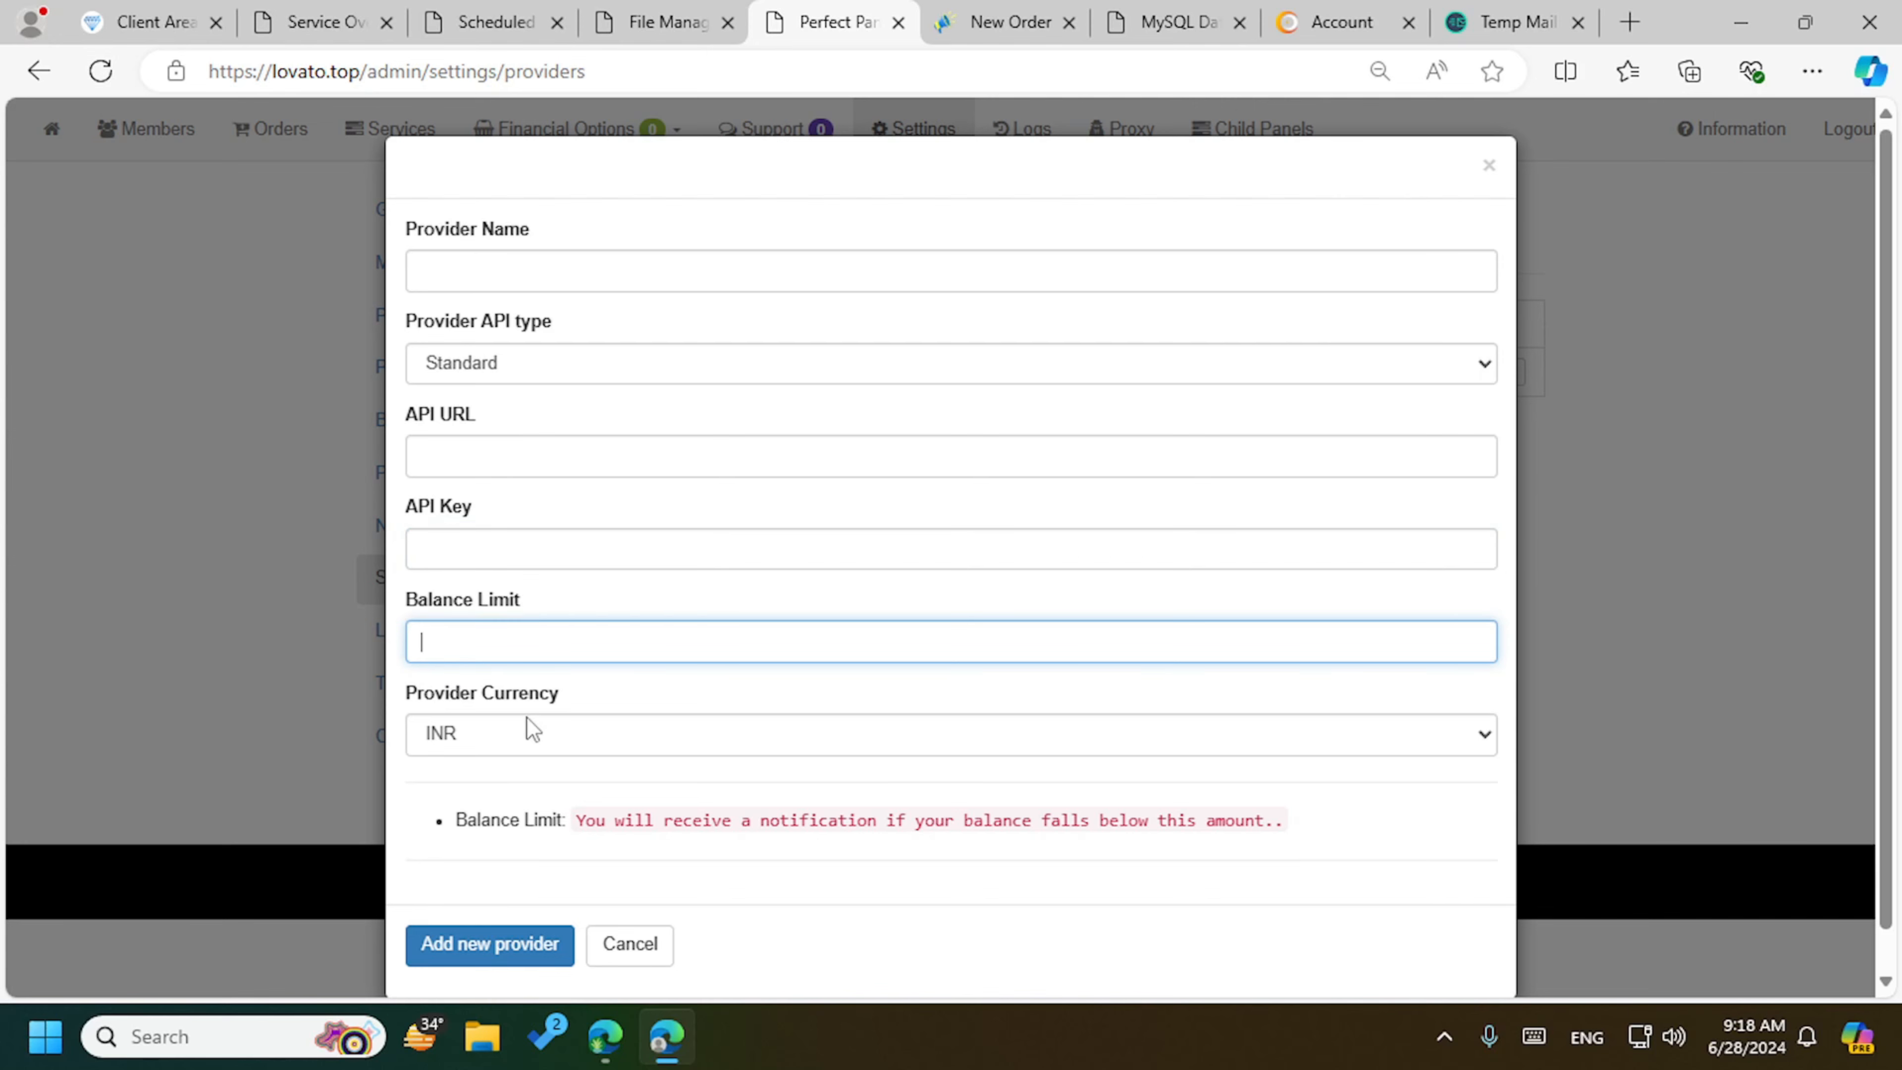
{"action": "left_click", "coordinate": [532, 730]}
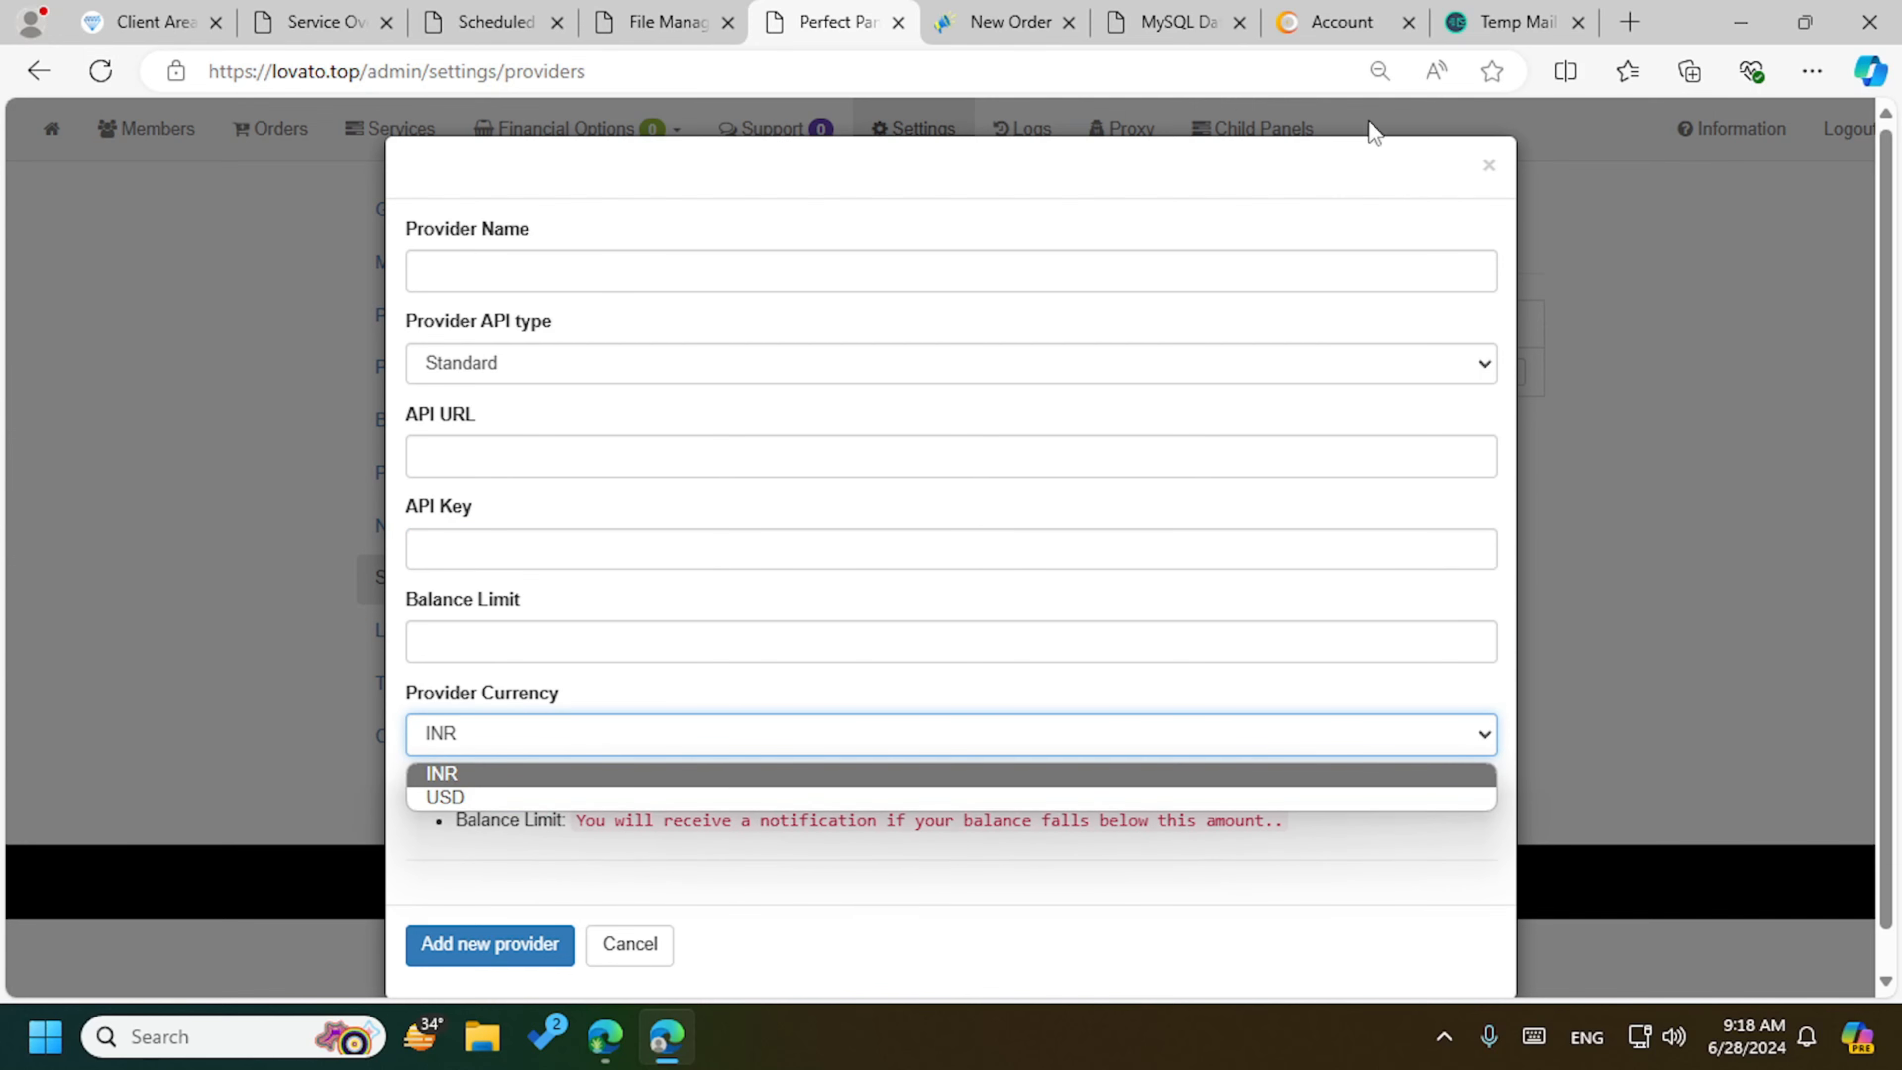
{"action": "left_click", "coordinate": [1501, 167]}
{"action": "left_click", "coordinate": [1494, 171]}
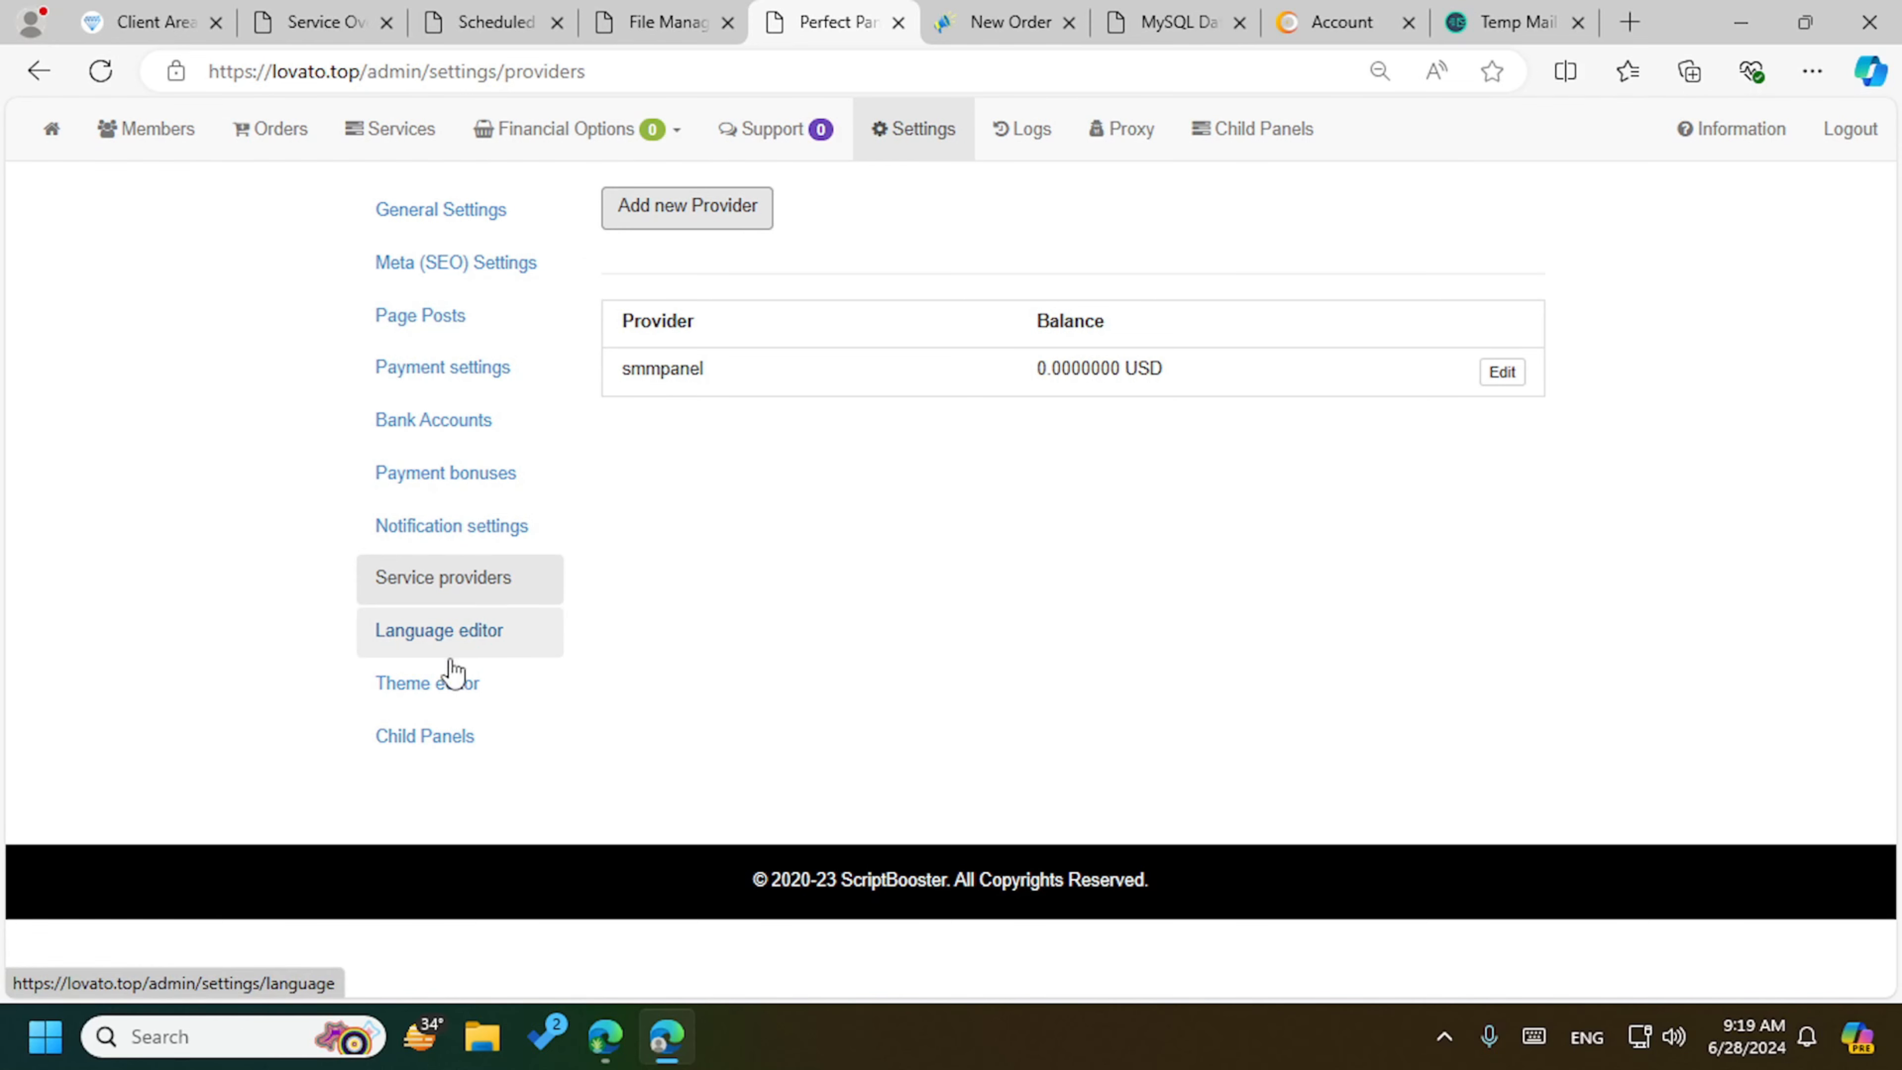
Step: View the available themes in the theme editor and look at the lovato.top home page in the other browser window
{"action": "left_click", "coordinate": [404, 711]}
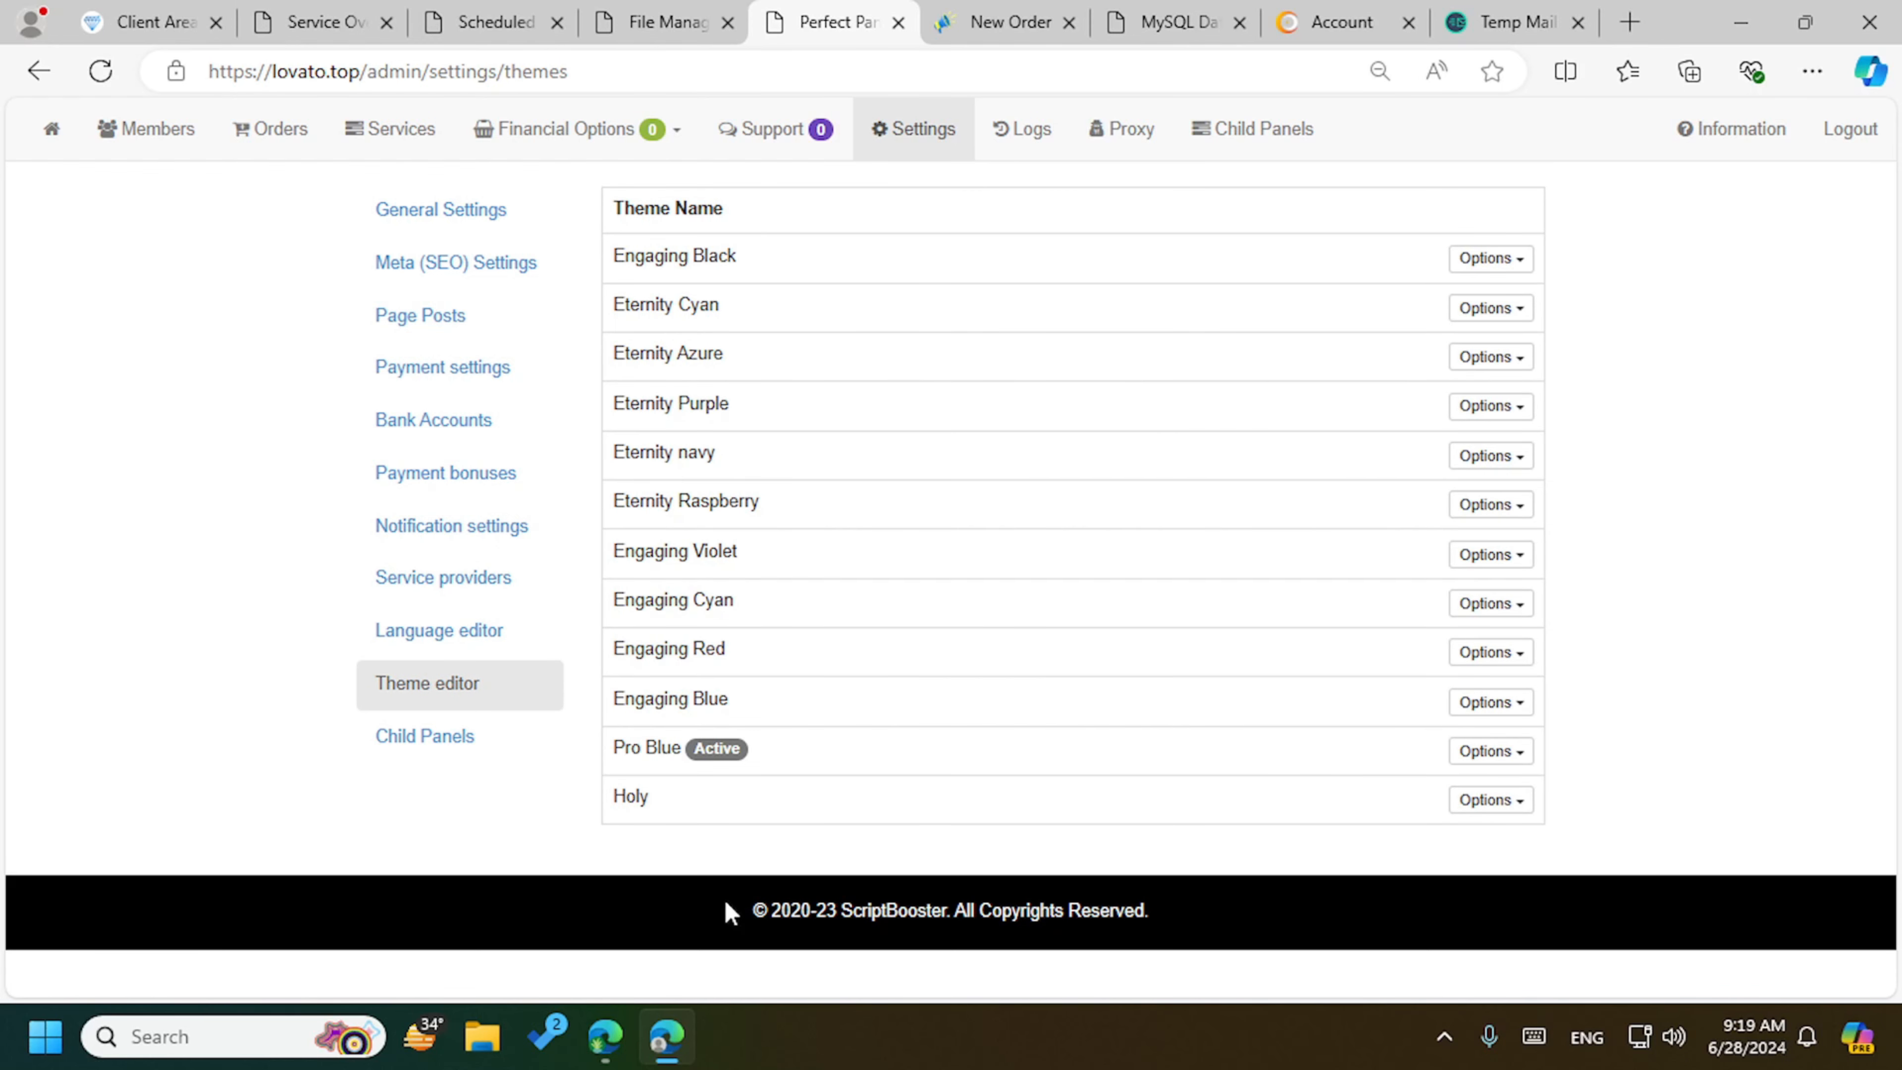
{"action": "left_click", "coordinate": [620, 1036]}
{"action": "scroll", "coordinate": [943, 679], "scroll_direction": "up", "scroll_amount": 10}
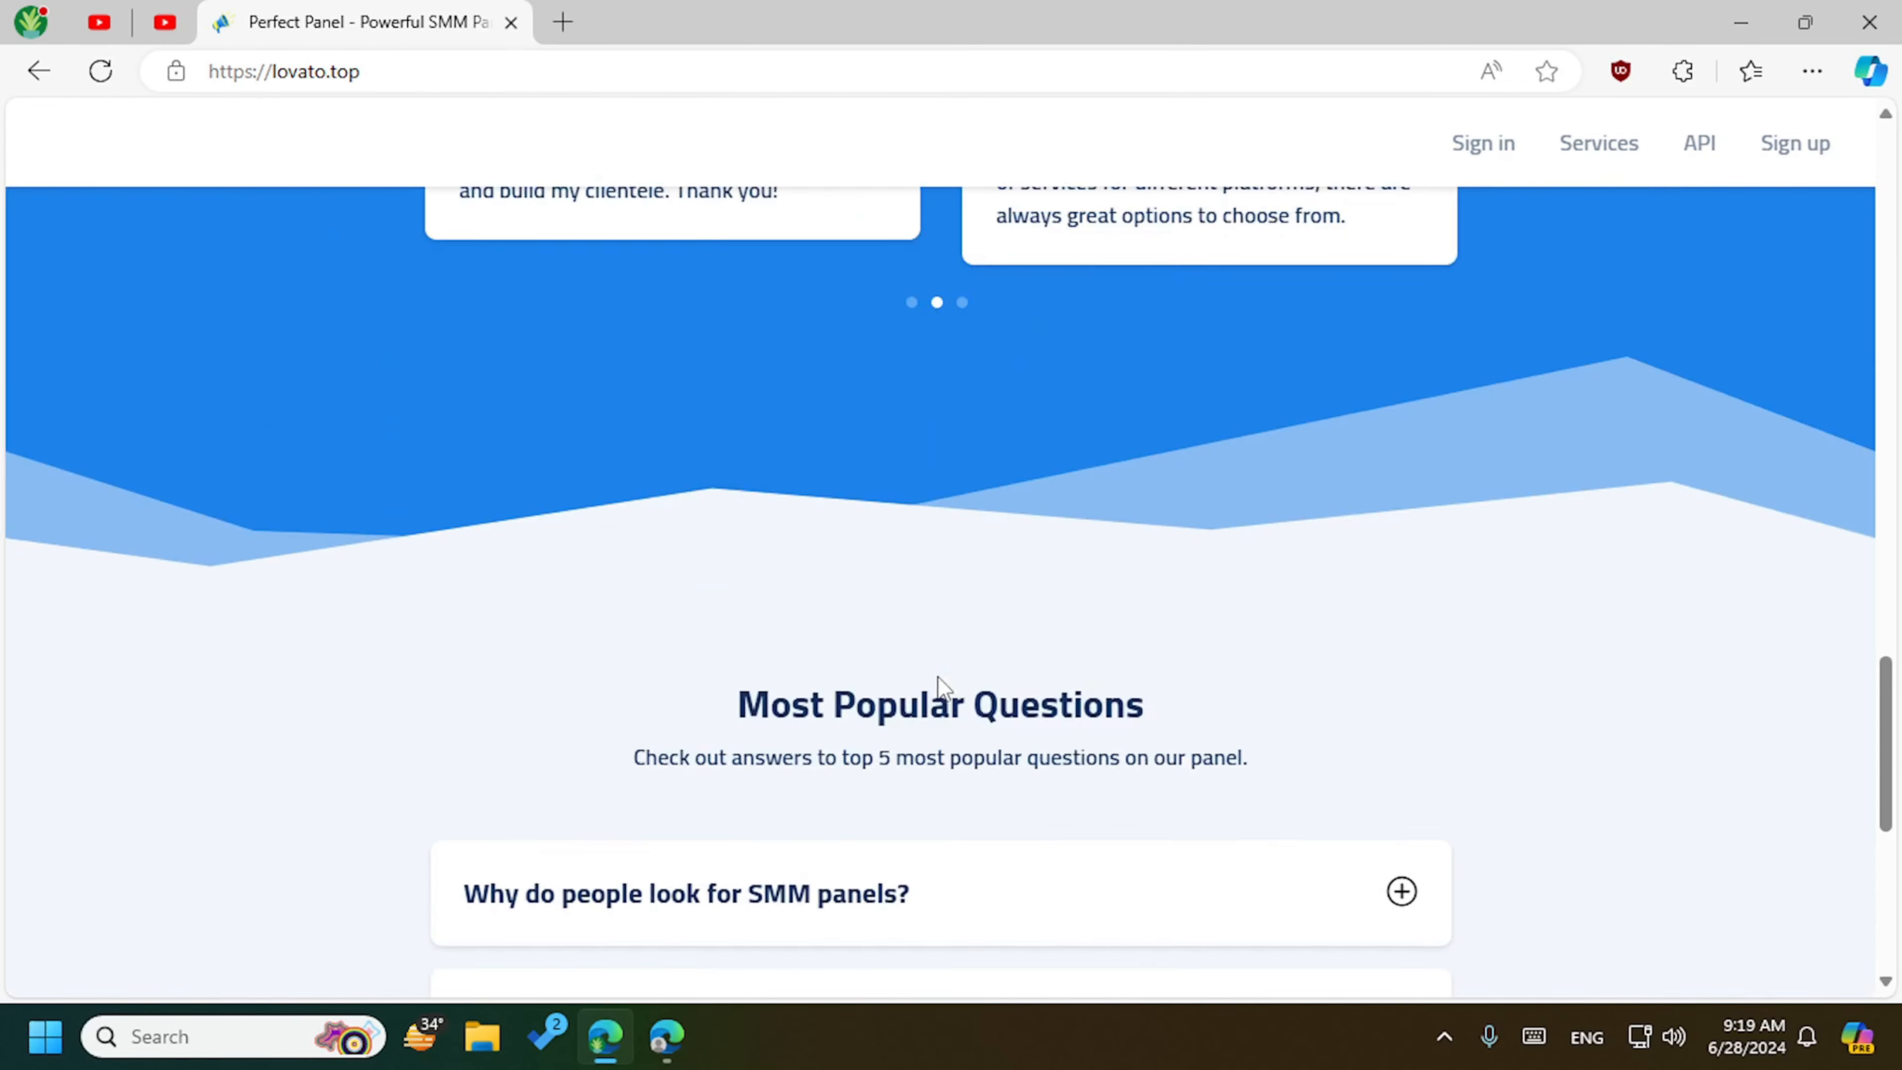
{"action": "scroll", "coordinate": [1258, 822], "scroll_direction": "up", "scroll_amount": 10}
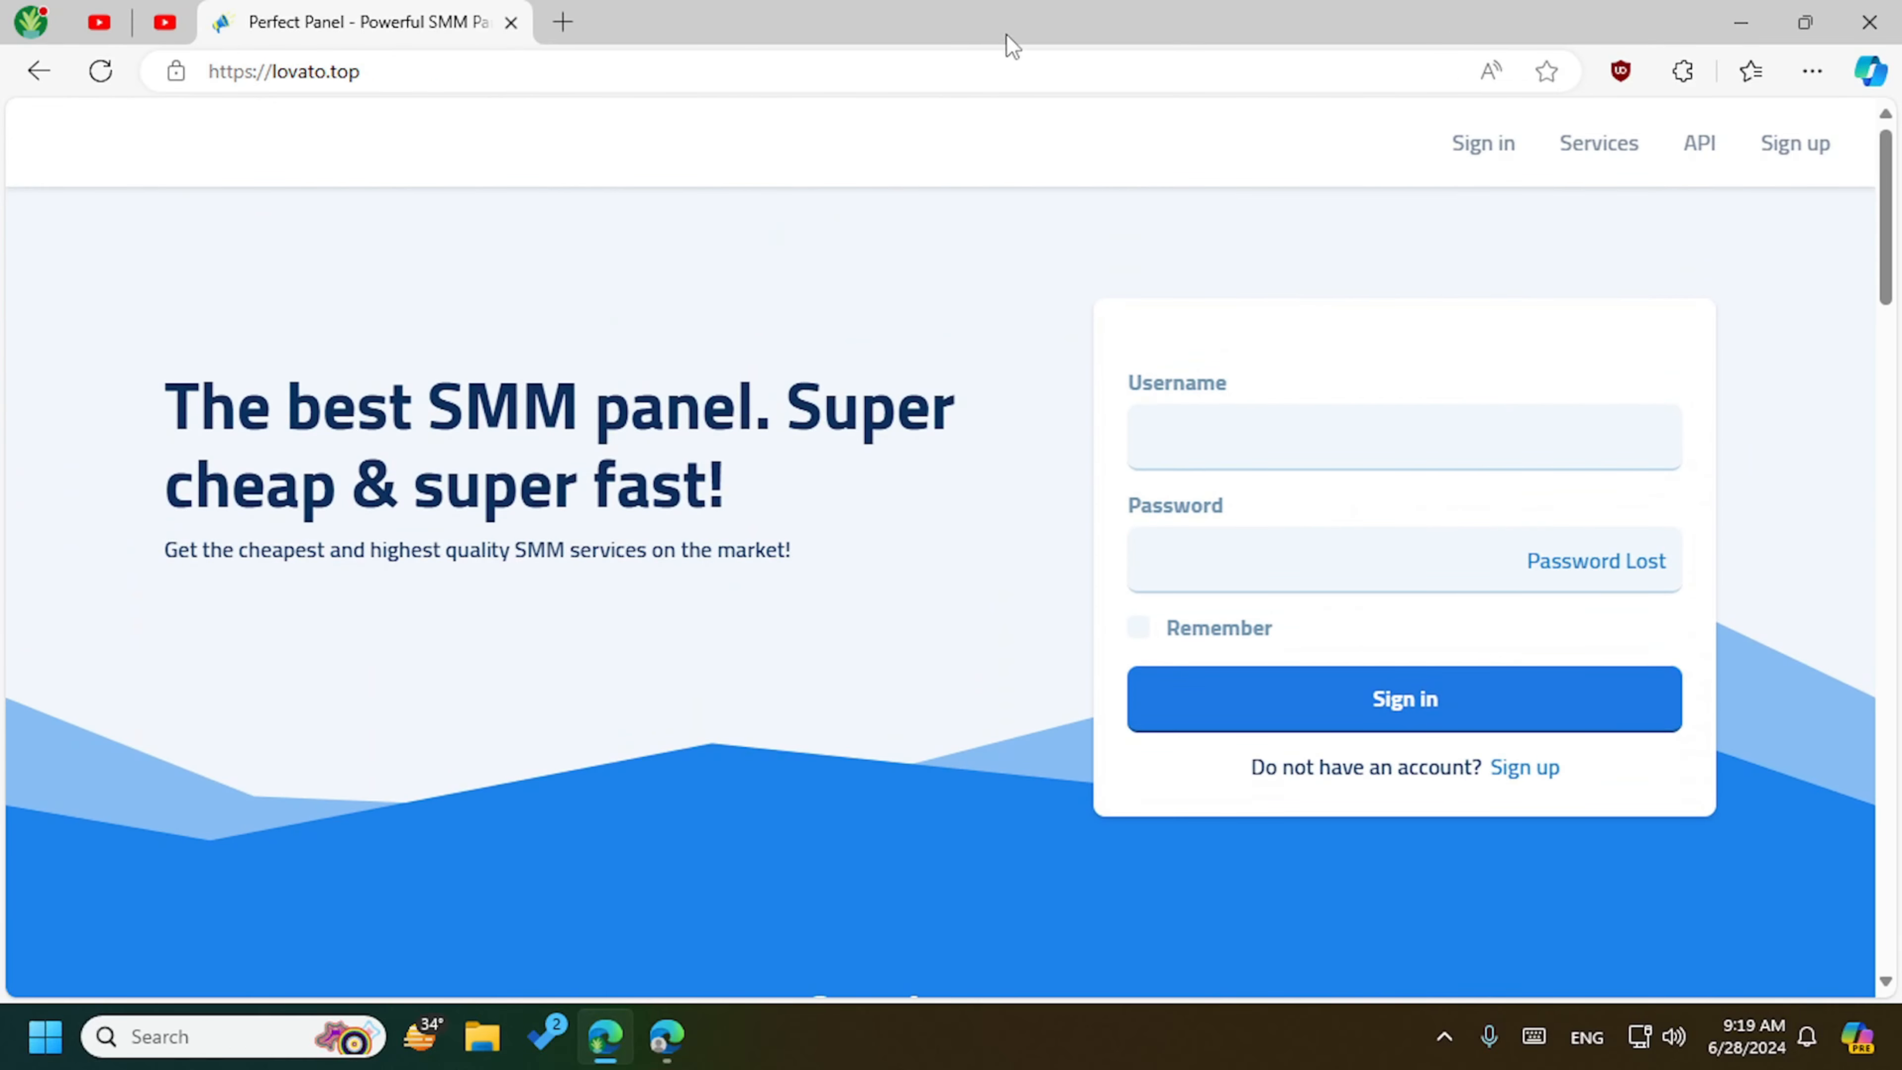